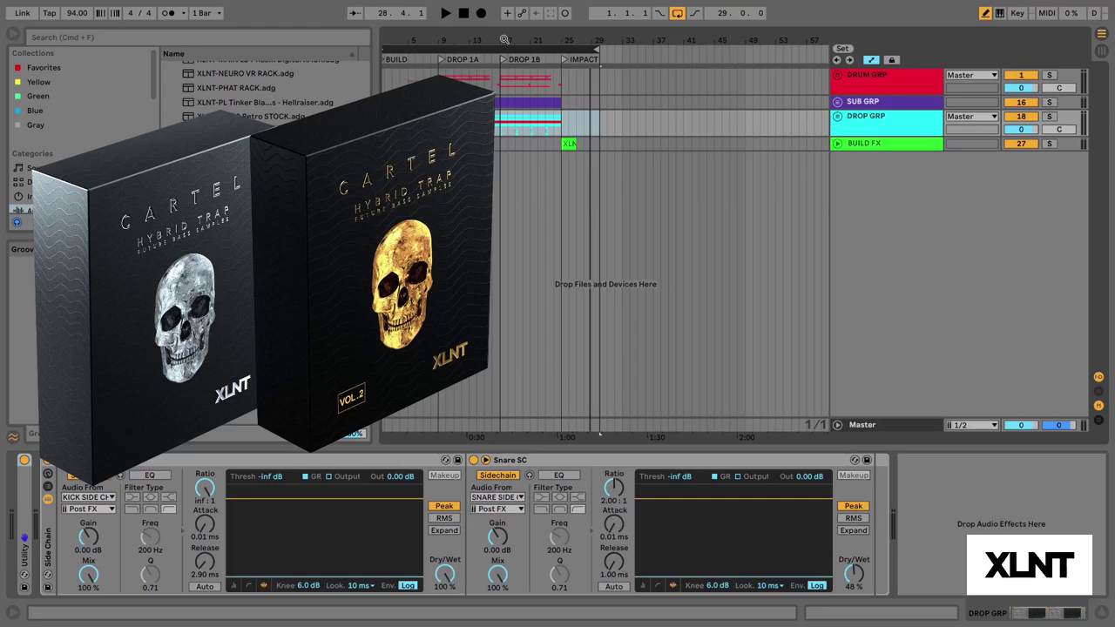
Unfold the DROP GRP group so its individual tracks are shown in the arrangement.
{"action": "left_click_drag", "start_coordinate": [504, 40], "coordinate": [508, 39]}
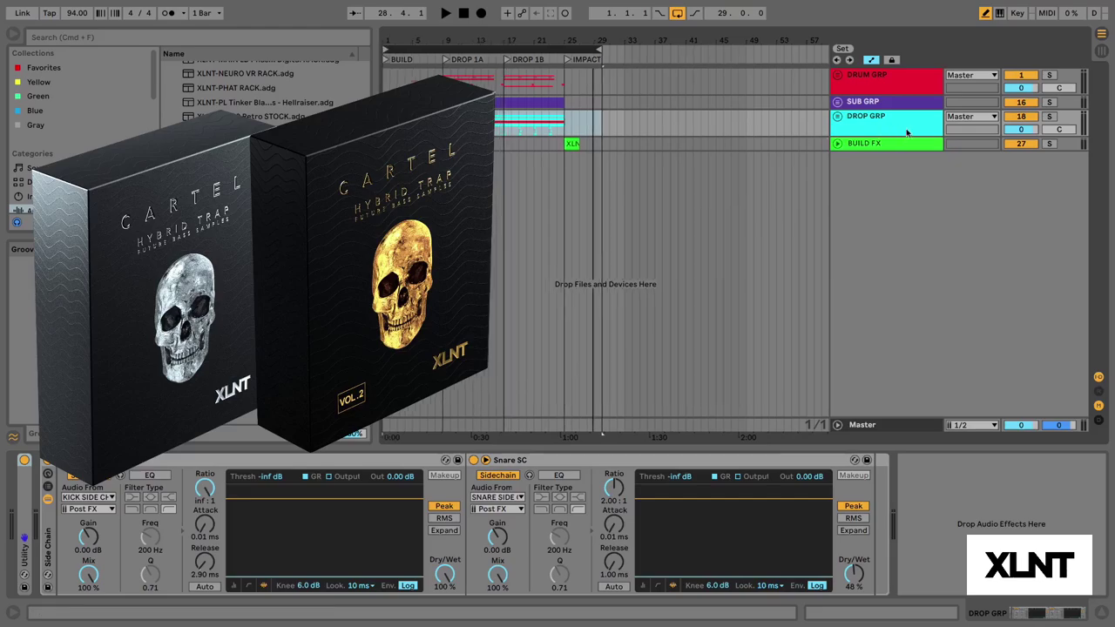
{"action": "left_click", "coordinate": [837, 117]}
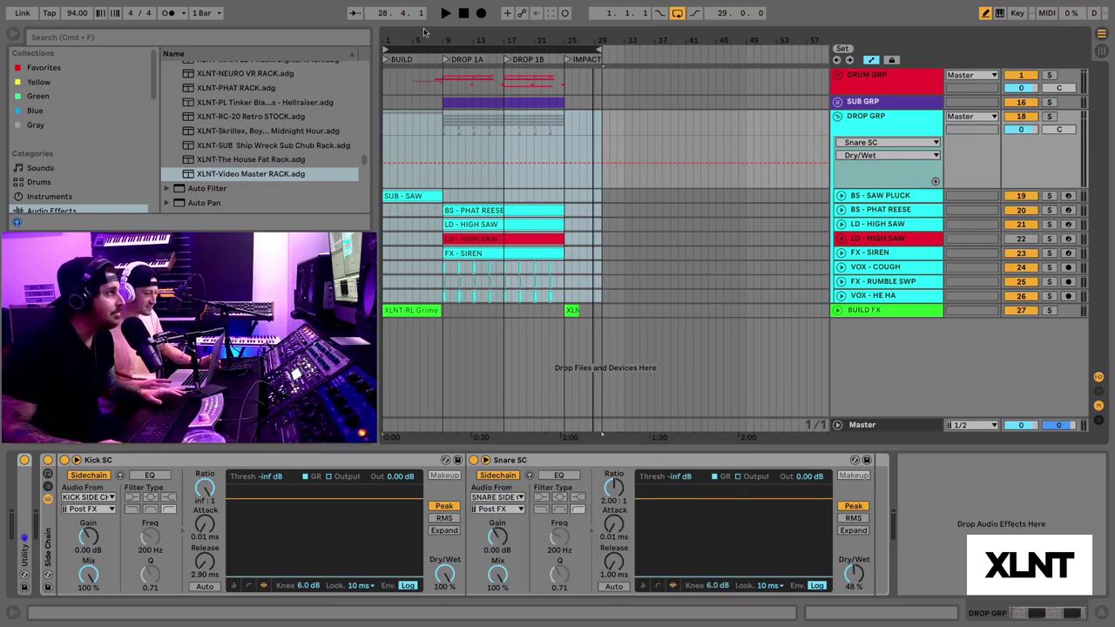
{"action": "left_click_drag", "start_coordinate": [424, 40], "coordinate": [427, 51]}
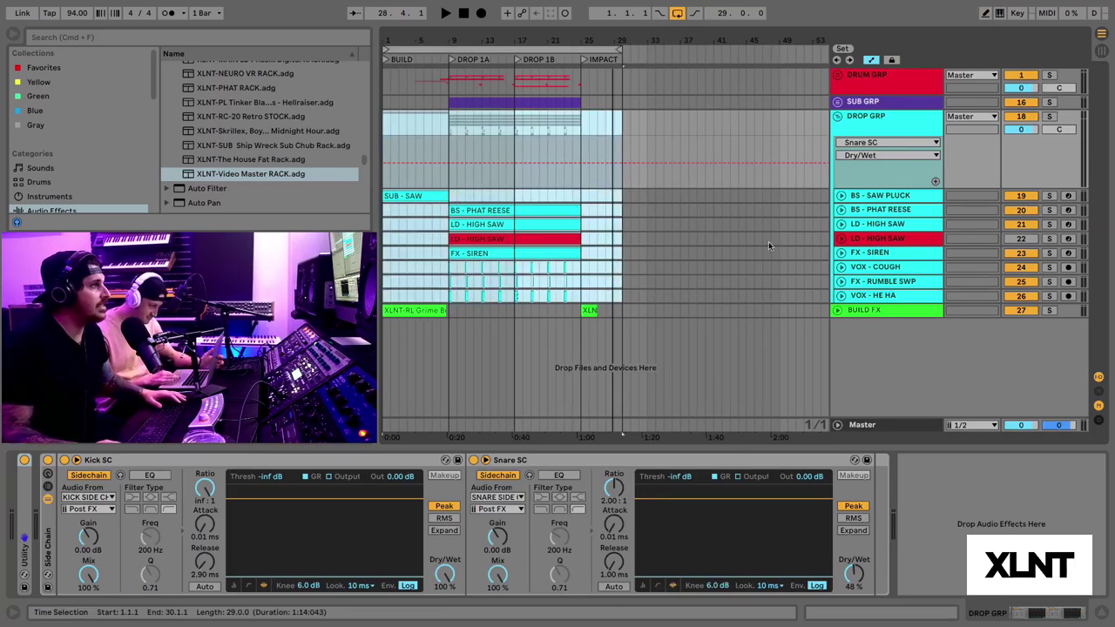
Listen to the cyan LD - HIGH SAW track in solo from bar 9, with its automation lanes unfolded during playback.
{"action": "key", "text": "space"}
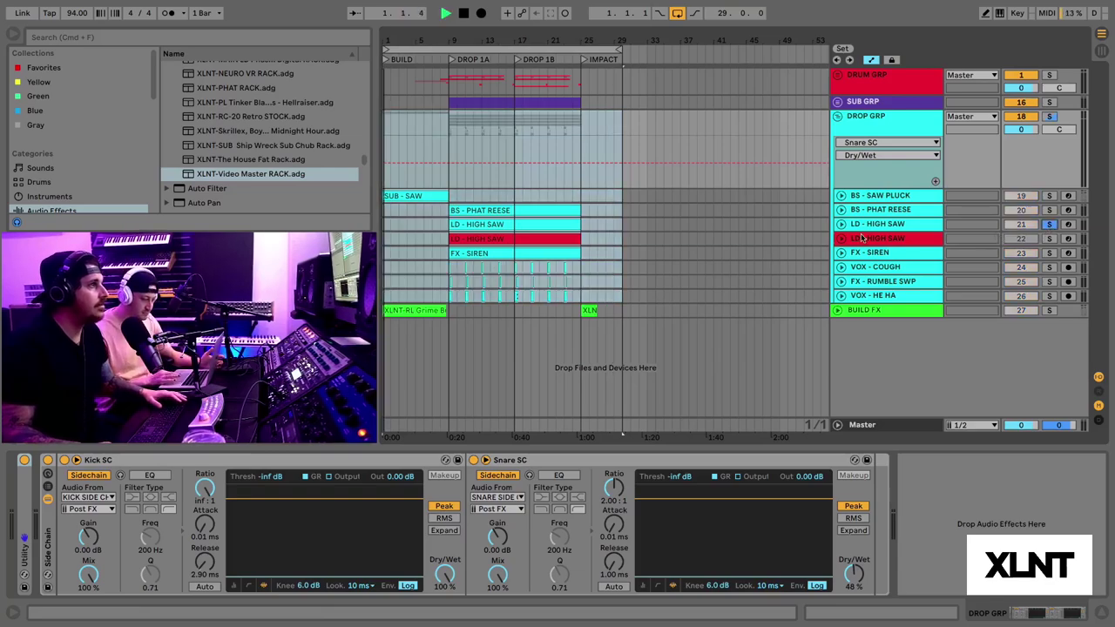
{"action": "key", "text": "space"}
{"action": "left_click", "coordinate": [532, 225]}
{"action": "left_click", "coordinate": [841, 224]}
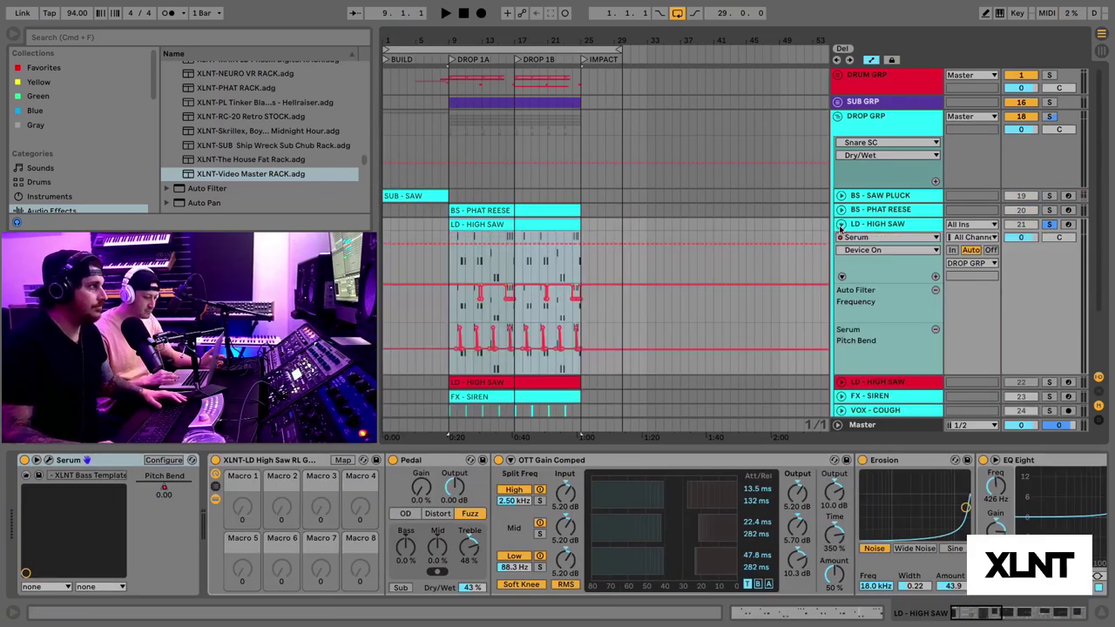
{"action": "left_click", "coordinate": [1049, 225]}
{"action": "key", "text": "space"}
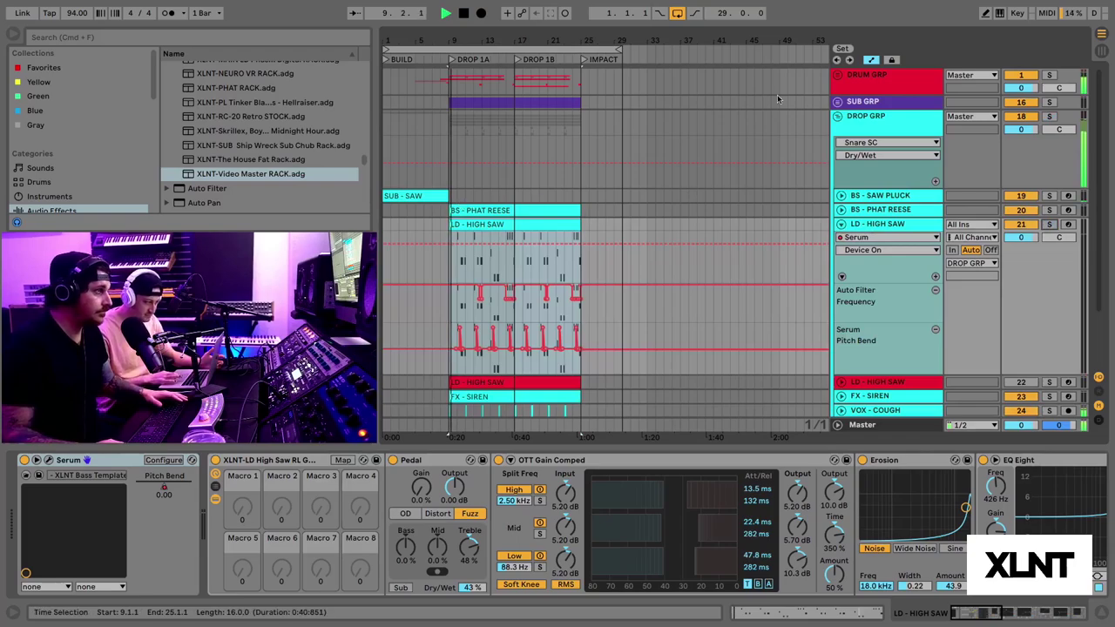
{"action": "left_click", "coordinate": [1049, 225]}
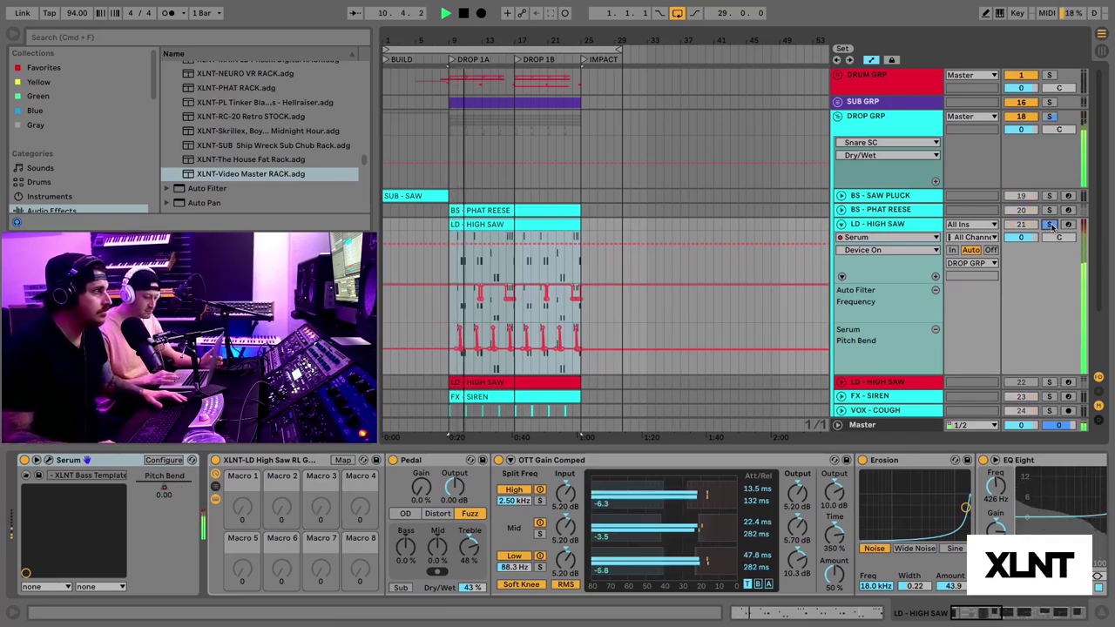
{"action": "key", "text": "space"}
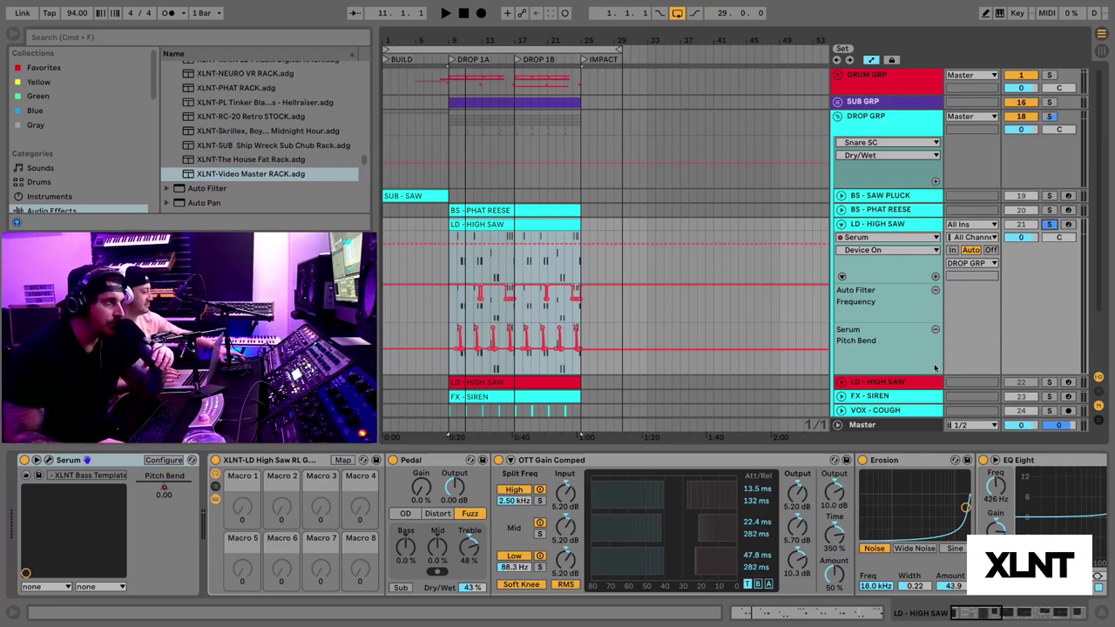
{"action": "left_click", "coordinate": [868, 225]}
{"action": "left_click", "coordinate": [840, 224]}
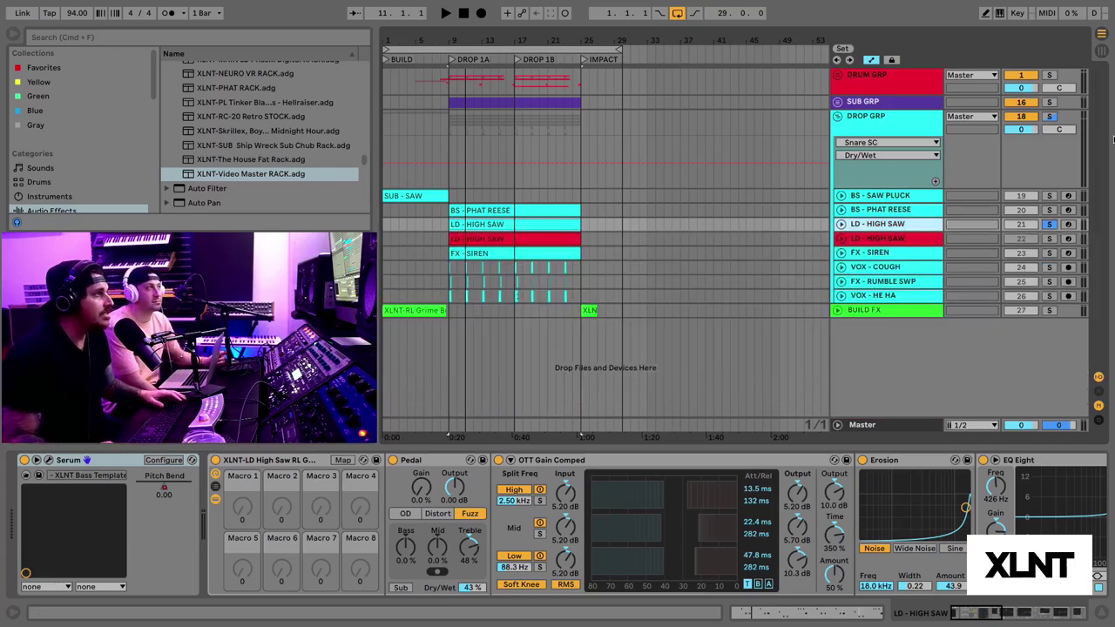
Solo DRUM GRP, unfold it with its BUILD and DROP subgroups, and review the drum tracks while playing from bar 9.
{"action": "left_click", "coordinate": [1048, 76]}
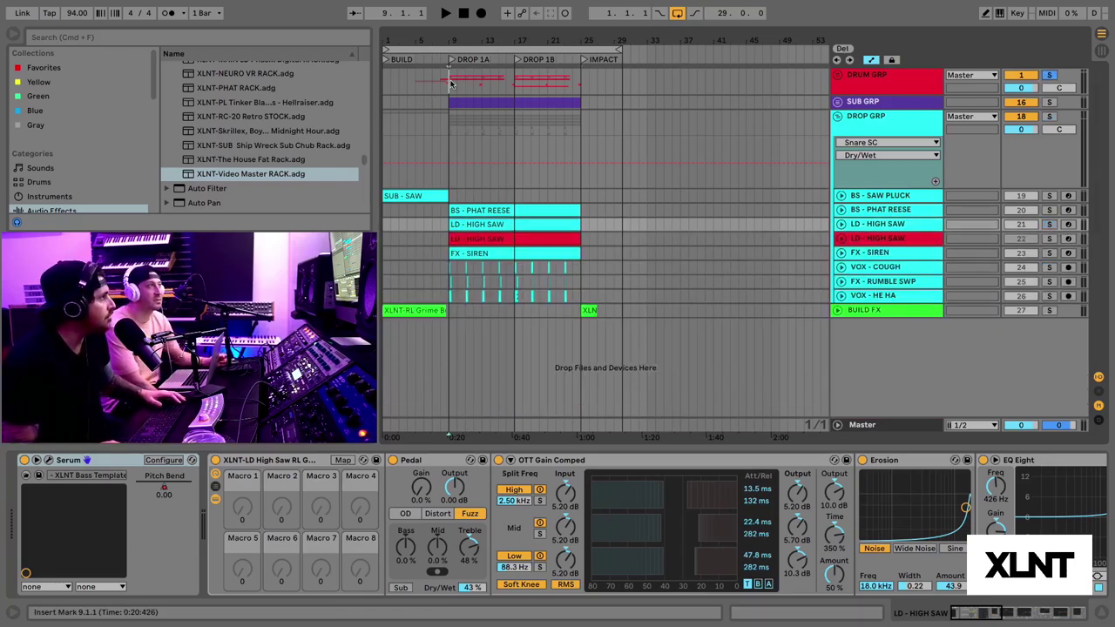
{"action": "left_click", "coordinate": [837, 75]}
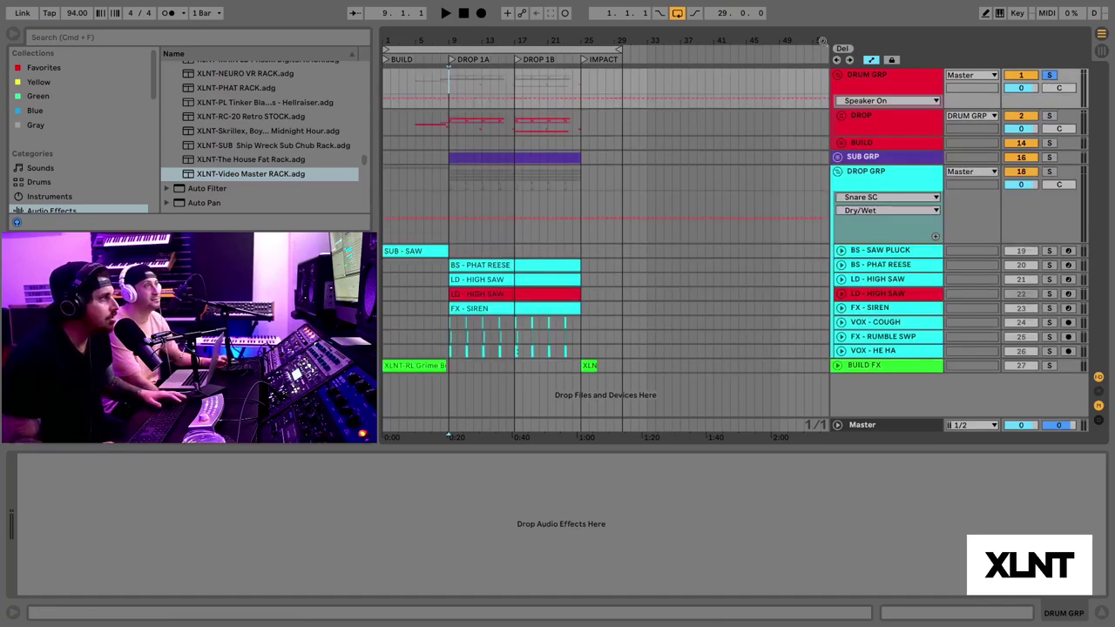
{"action": "left_click", "coordinate": [841, 143]}
{"action": "key", "text": "space"}
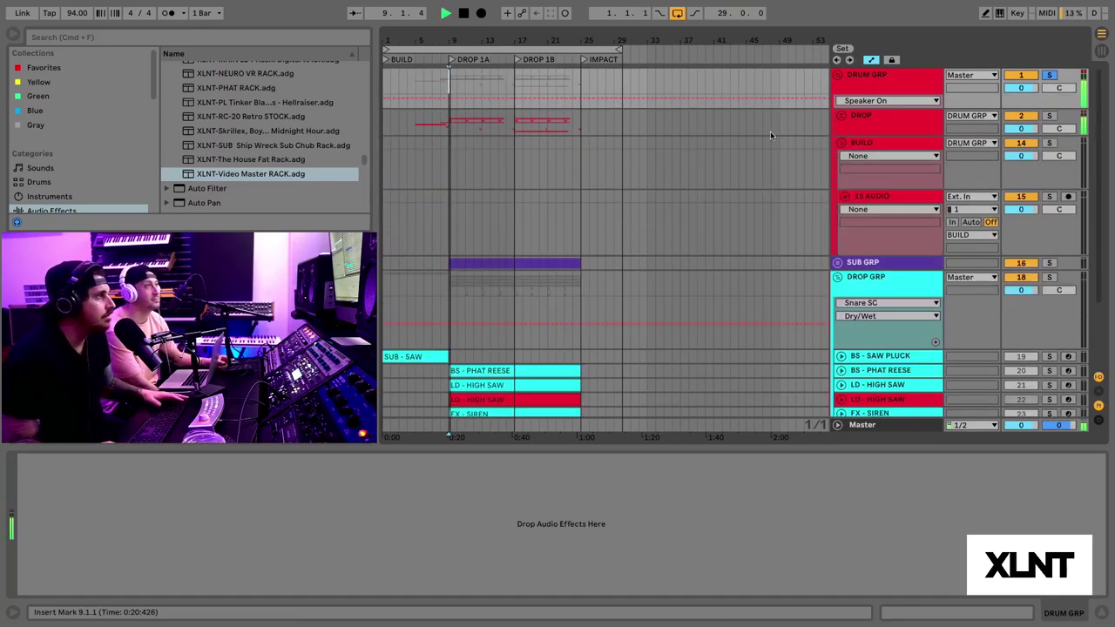
{"action": "left_click", "coordinate": [841, 116]}
{"action": "scroll", "coordinate": [624, 169], "scroll_direction": "down", "scroll_amount": 5}
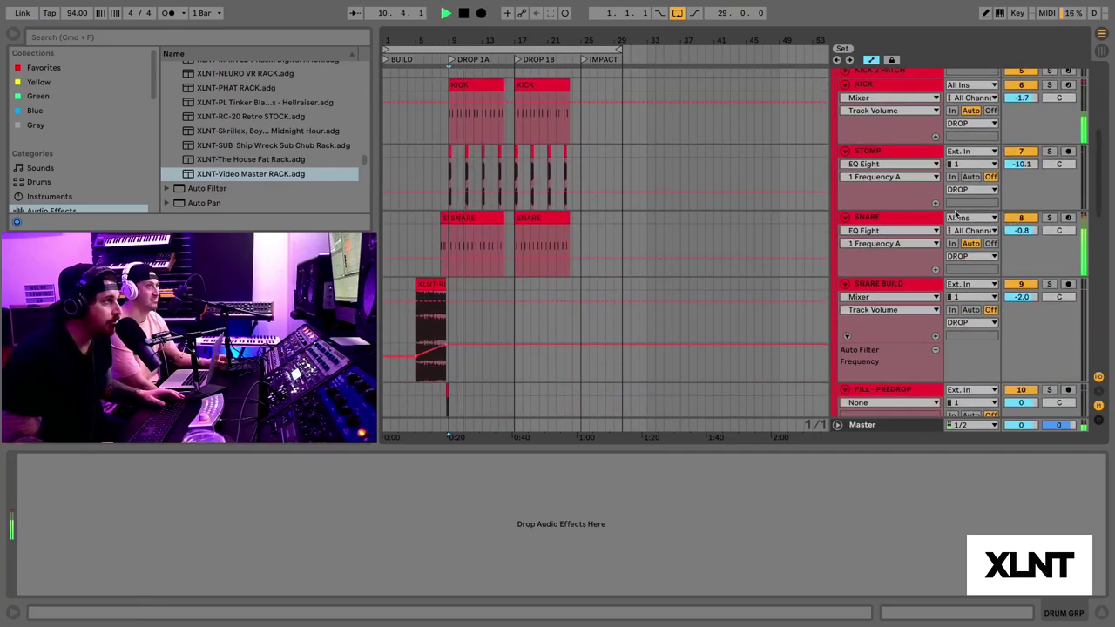
{"action": "scroll", "coordinate": [946, 228], "scroll_direction": "down", "scroll_amount": 5}
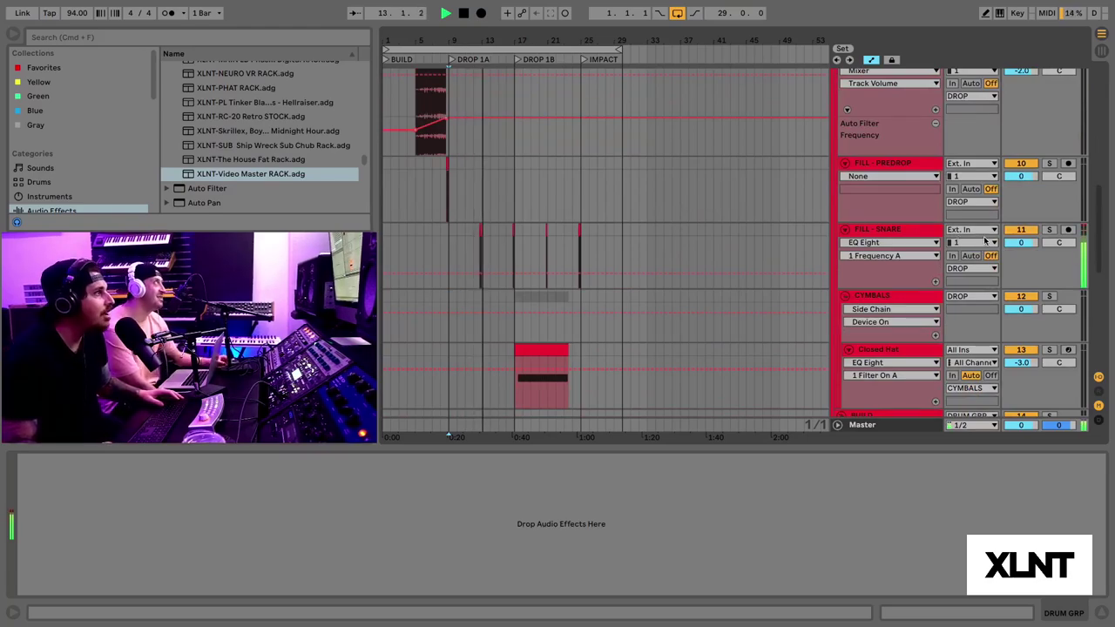
{"action": "scroll", "coordinate": [978, 236], "scroll_direction": "down", "scroll_amount": 5}
Listen to SUB GRP in solo, stop playback, and briefly look inside the group.
{"action": "left_click", "coordinate": [1051, 343]}
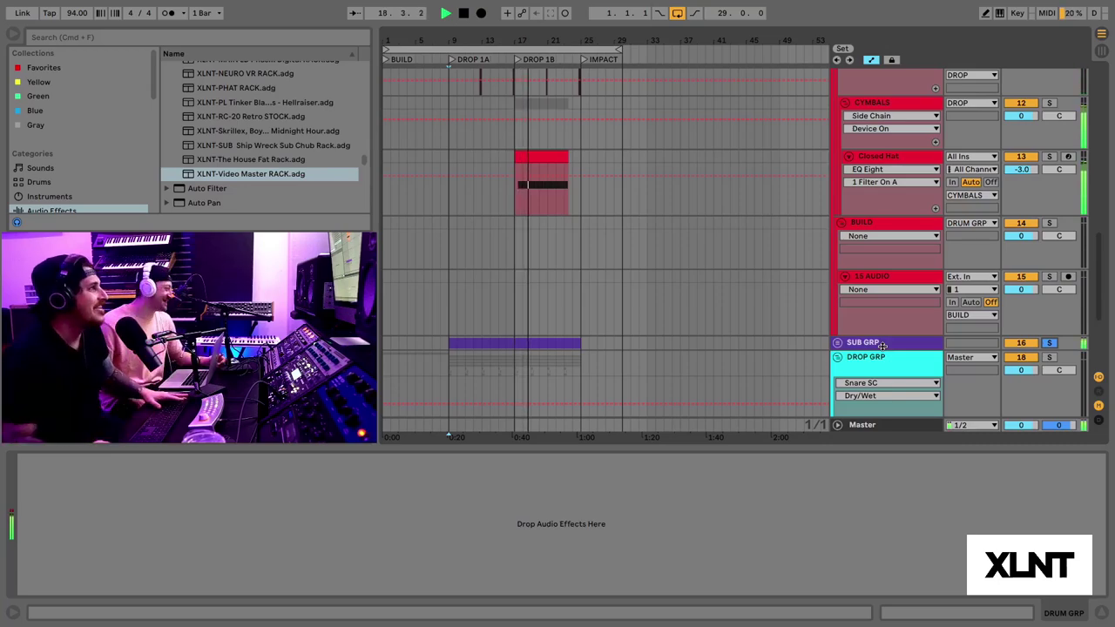
{"action": "key", "text": "space"}
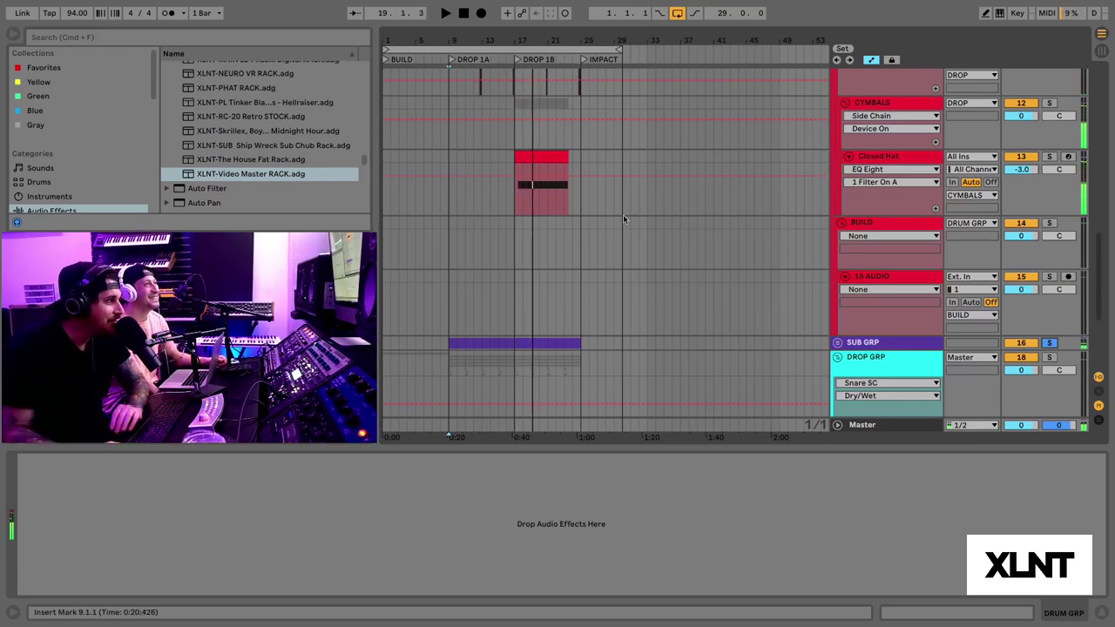
{"action": "scroll", "coordinate": [623, 214], "scroll_direction": "down", "scroll_amount": 5}
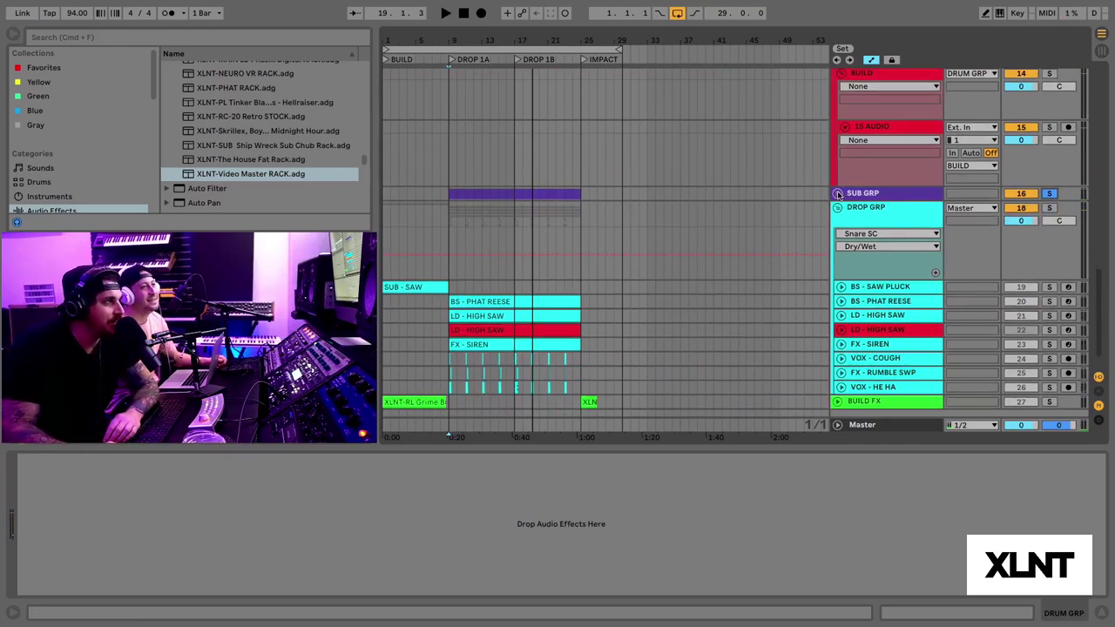
{"action": "left_click", "coordinate": [836, 194]}
{"action": "left_click", "coordinate": [836, 193]}
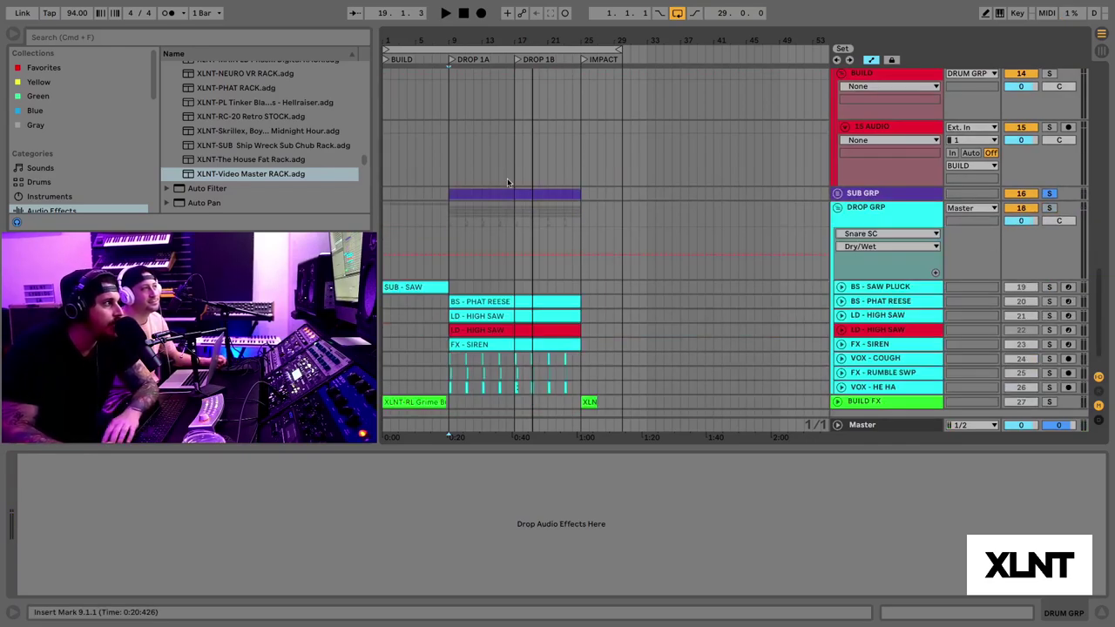
Unfold the red LD - HIGH SAW track and select its clip across the drop.
{"action": "scroll", "coordinate": [507, 178], "scroll_direction": "down", "scroll_amount": 1}
{"action": "left_click", "coordinate": [881, 305]}
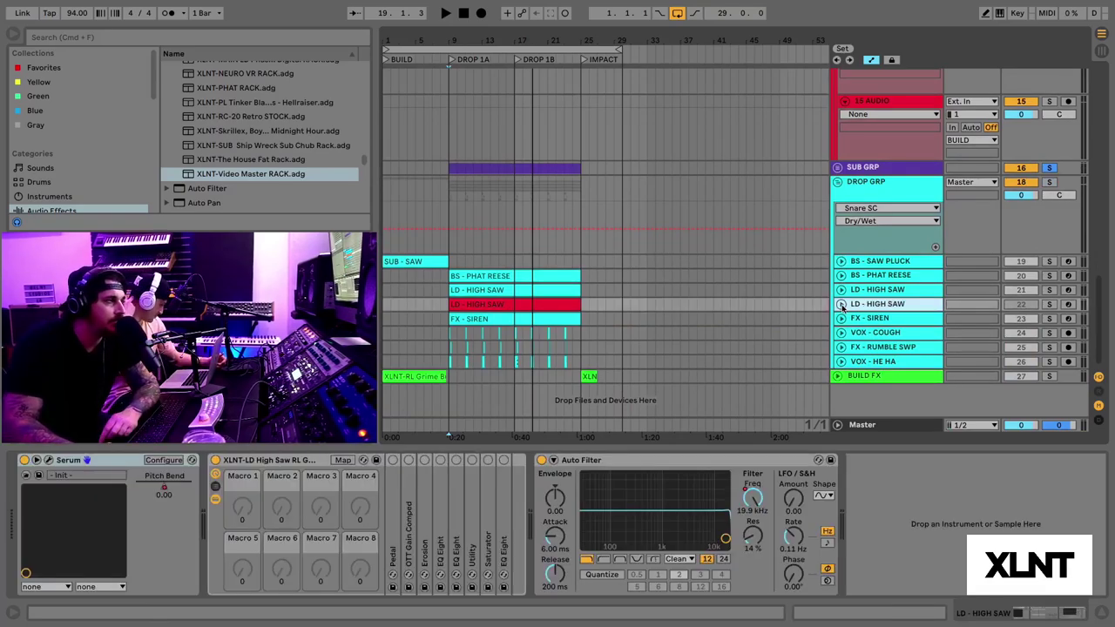
{"action": "left_click", "coordinate": [841, 304]}
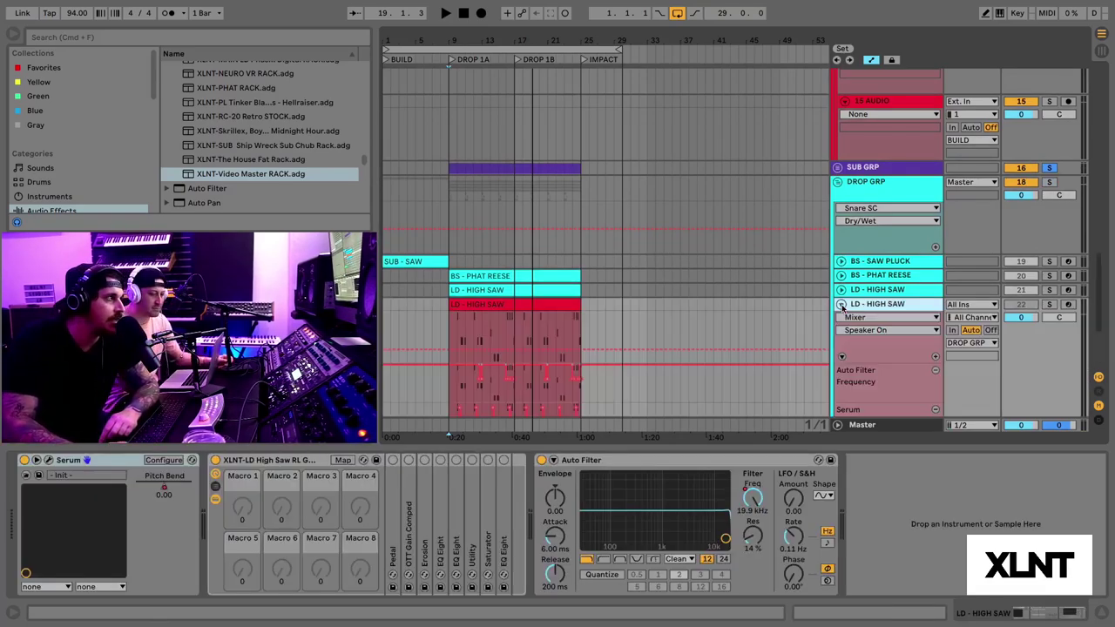
{"action": "left_click", "coordinate": [457, 304]}
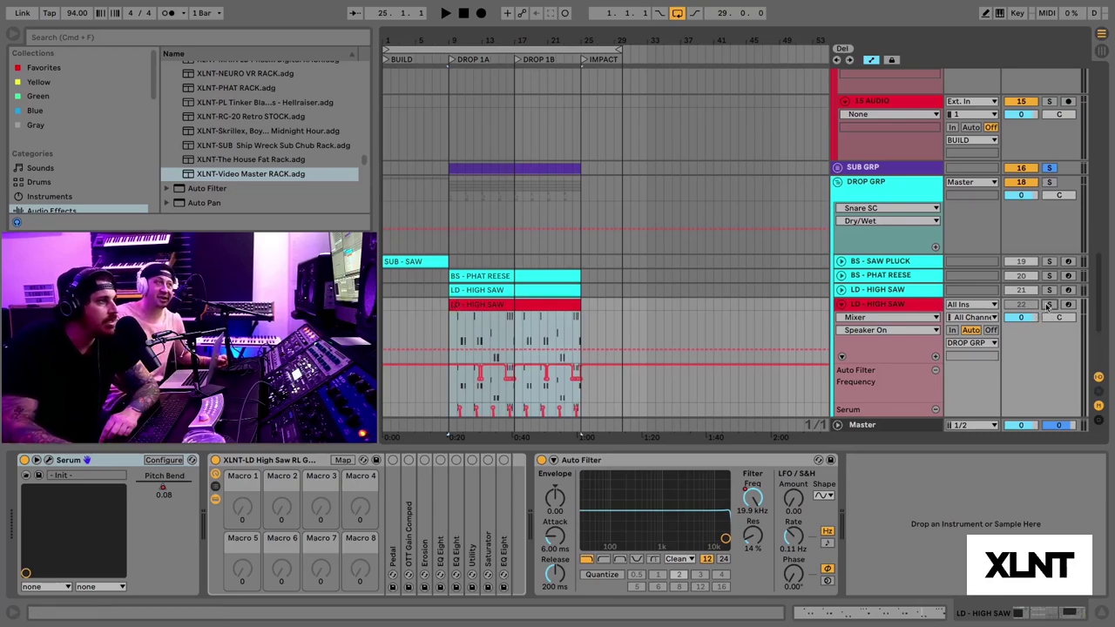
Clear the SUB GRP solo, deactivate the cyan LD - HIGH SAW track and activate the red LD - HIGH SAW track.
{"action": "left_click", "coordinate": [1049, 305]}
{"action": "left_click", "coordinate": [1022, 261]}
{"action": "left_click", "coordinate": [1022, 275]}
{"action": "left_click", "coordinate": [1049, 304]}
{"action": "left_click", "coordinate": [1022, 305]}
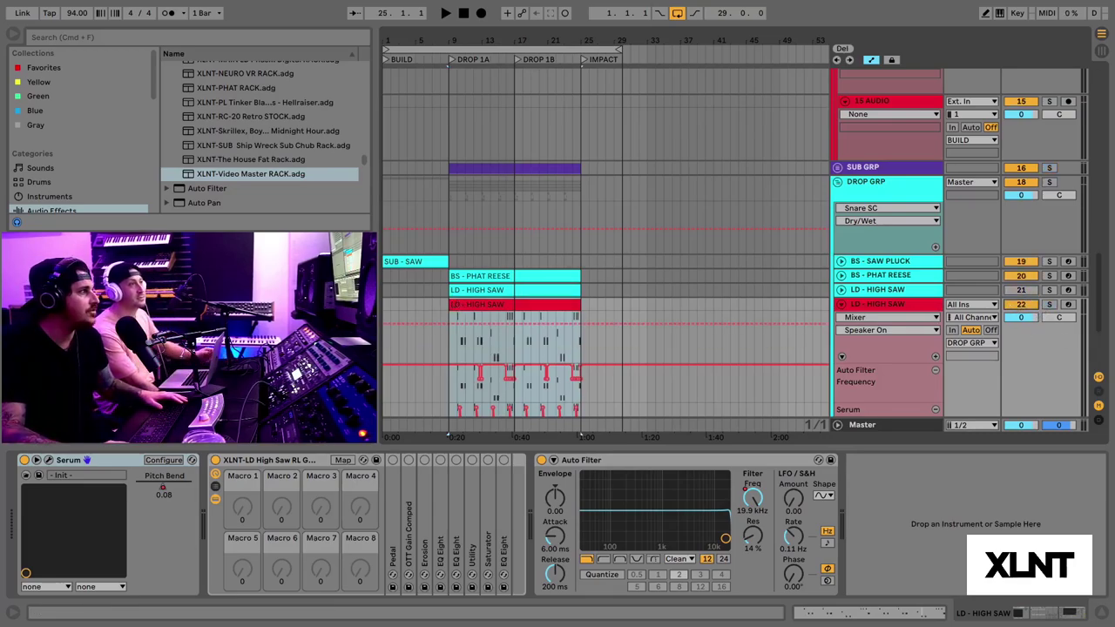
Play the opening bars of DROP 1A with the red LD - HIGH SAW track active.
{"action": "left_click_drag", "start_coordinate": [459, 39], "coordinate": [459, 113]}
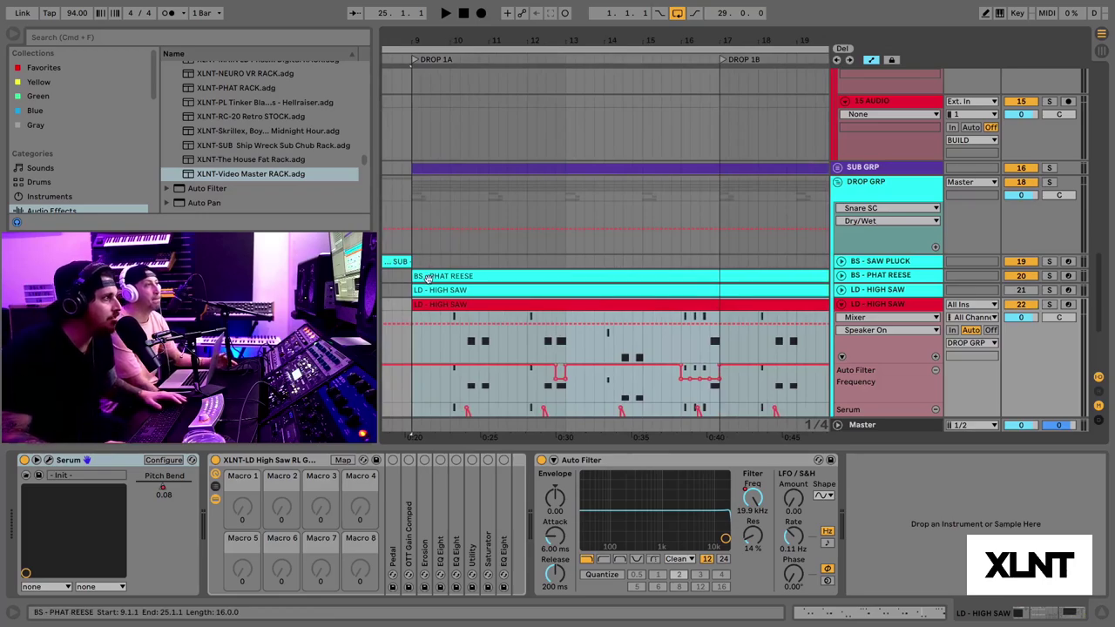
{"action": "key", "text": "space"}
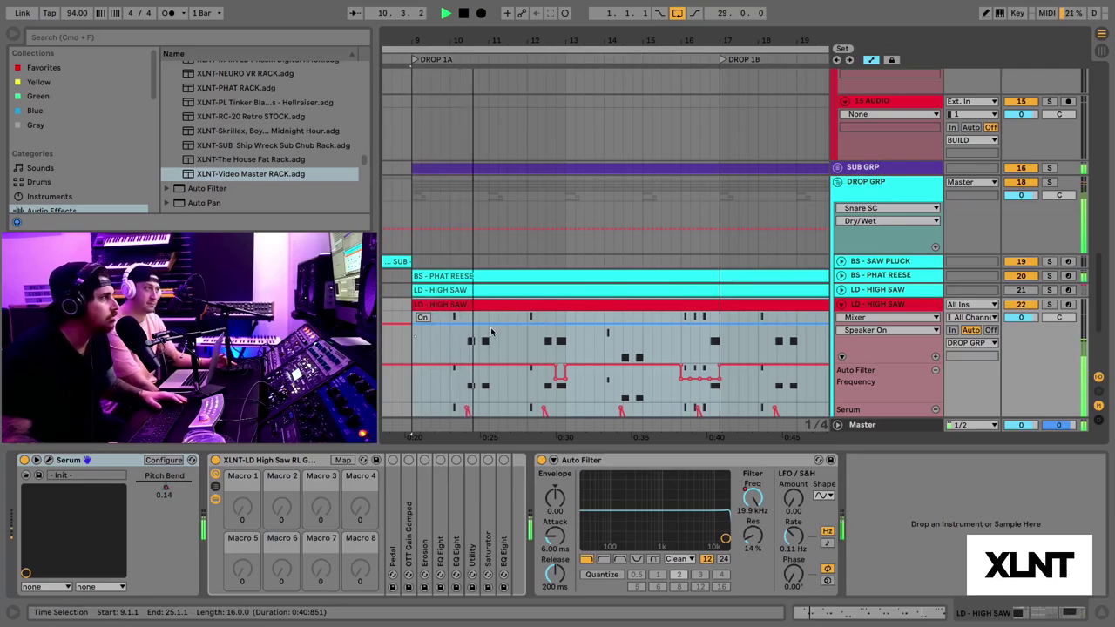
{"action": "key", "text": "space"}
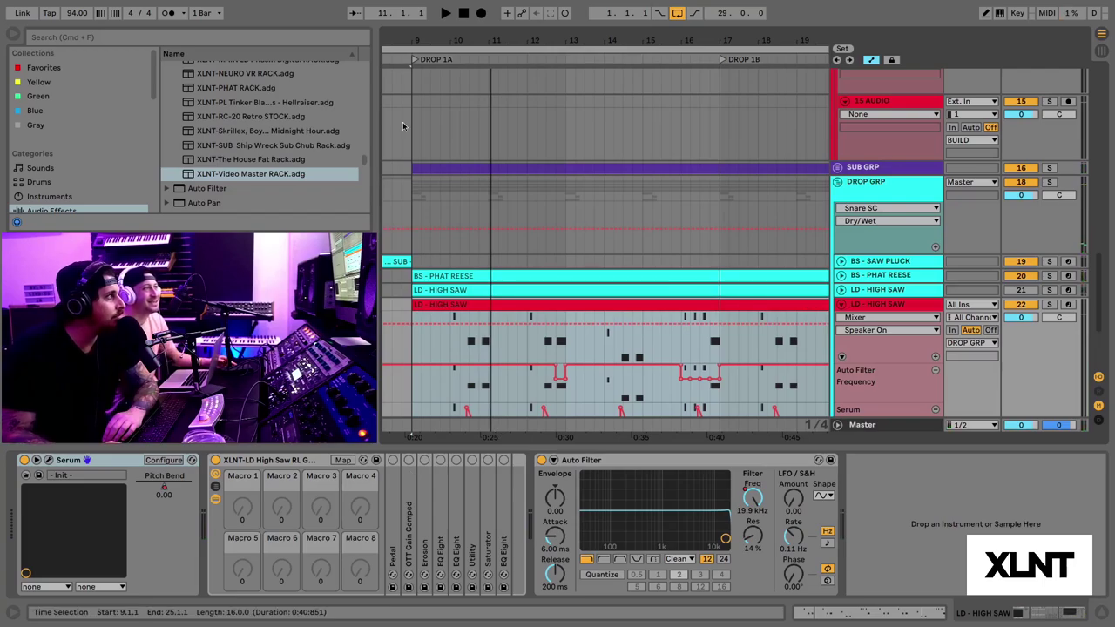
Open Serum on the red LD - HIGH SAW track and load the Analog wavetable Basic Shapes into oscillator A.
{"action": "left_click_drag", "start_coordinate": [440, 45], "coordinate": [441, 100]}
{"action": "scroll", "coordinate": [468, 270], "scroll_direction": "down", "scroll_amount": 3}
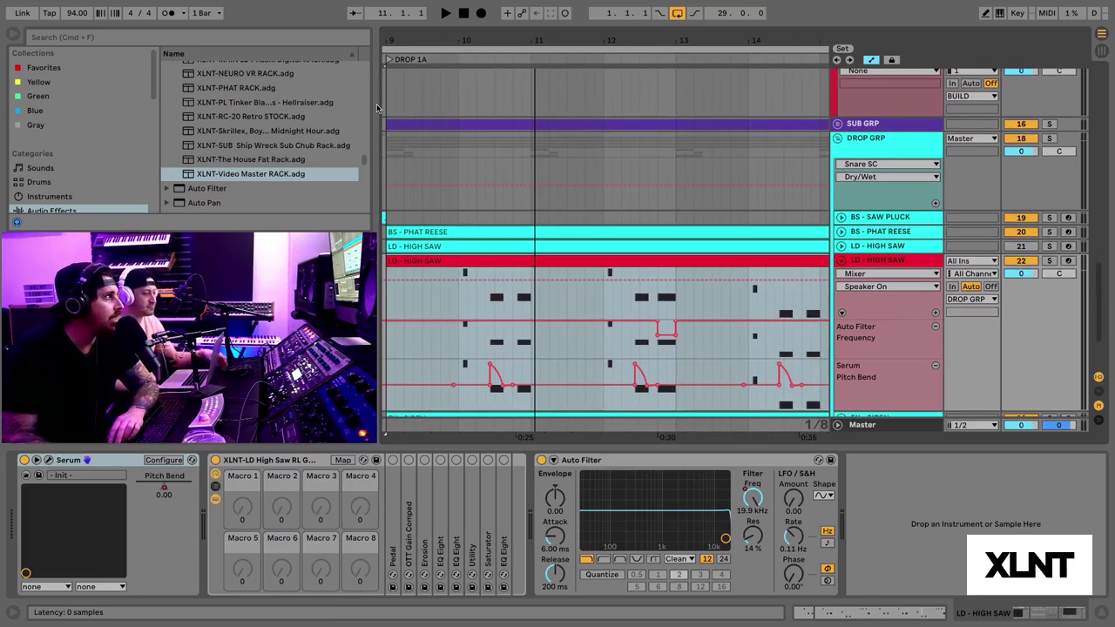
{"action": "left_click", "coordinate": [48, 459]}
{"action": "left_click_drag", "start_coordinate": [506, 22], "coordinate": [596, 25]}
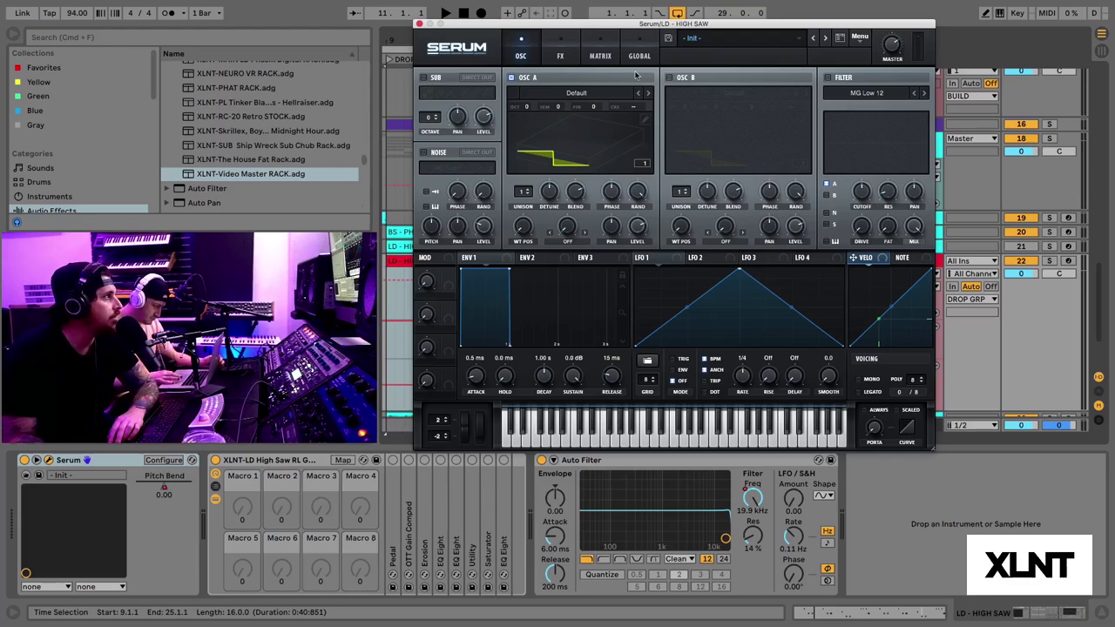
{"action": "left_click", "coordinate": [605, 97]}
{"action": "mouse_move", "coordinate": [672, 109]}
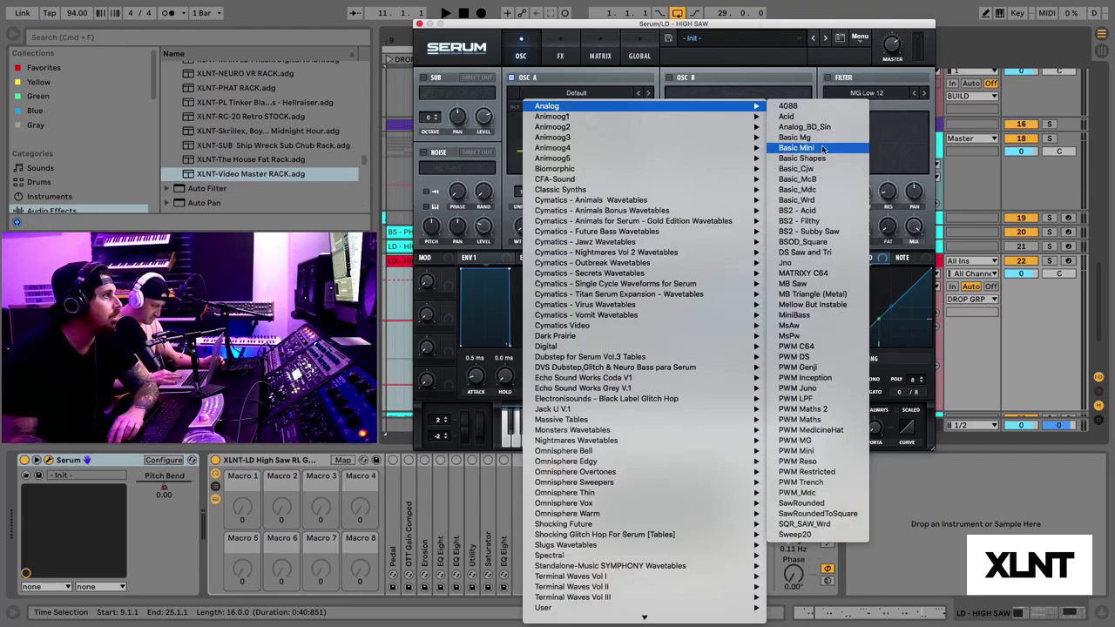
{"action": "left_click", "coordinate": [817, 159]}
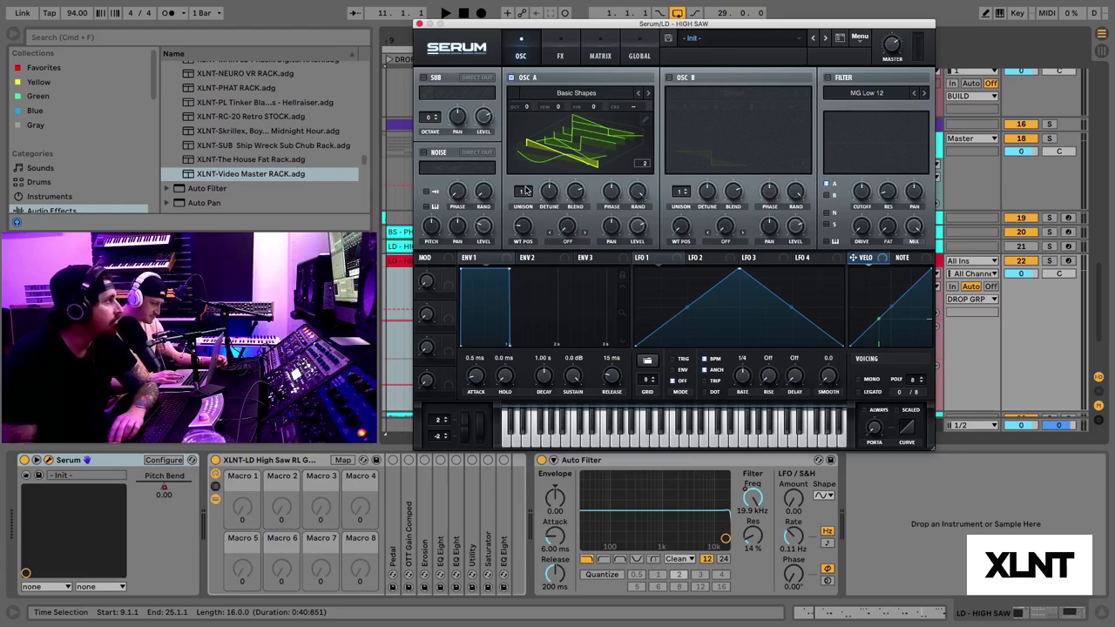
Set oscillator A's unison to 16 voices and its detune to 0.15.
{"action": "left_click_drag", "start_coordinate": [525, 190], "coordinate": [550, 189]}
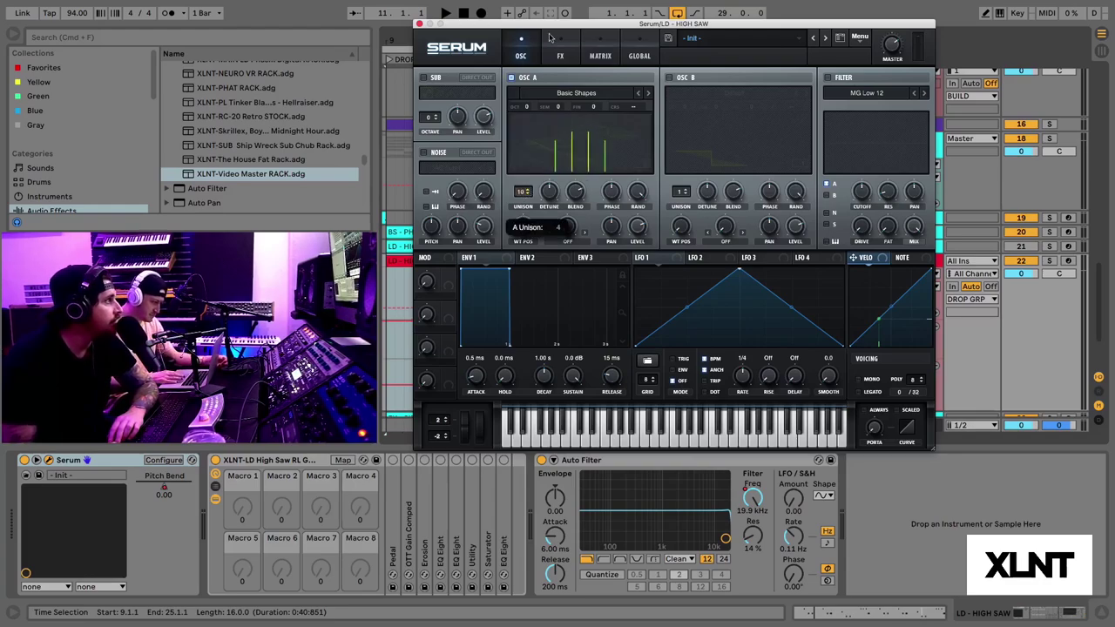
{"action": "double_click", "coordinate": [553, 193]}
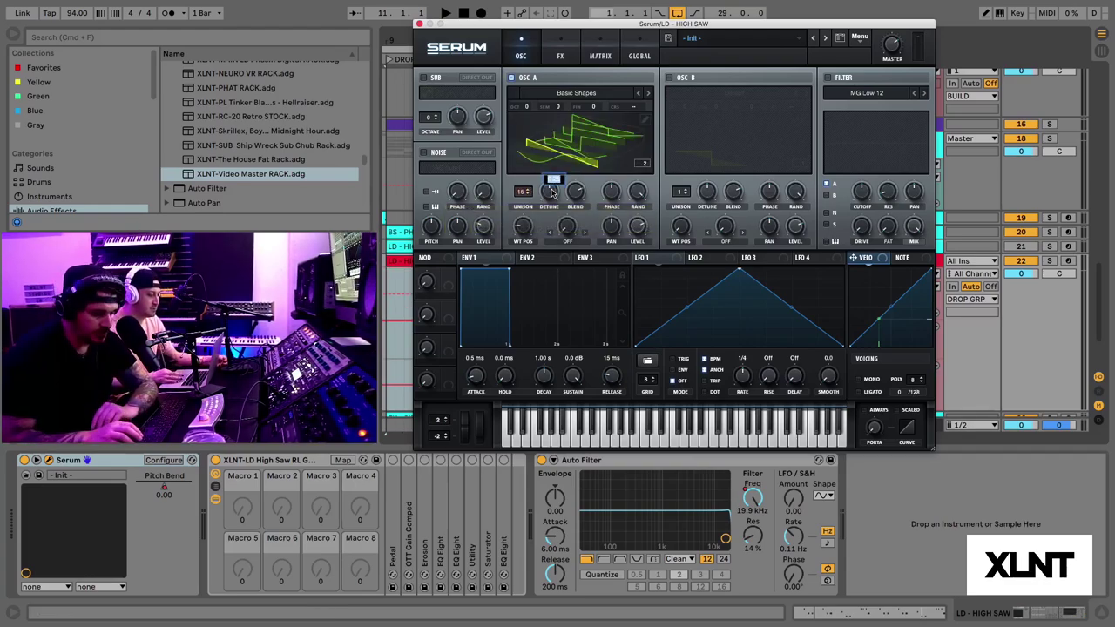
{"action": "type", "text": ".15"}
{"action": "key", "text": "Return"}
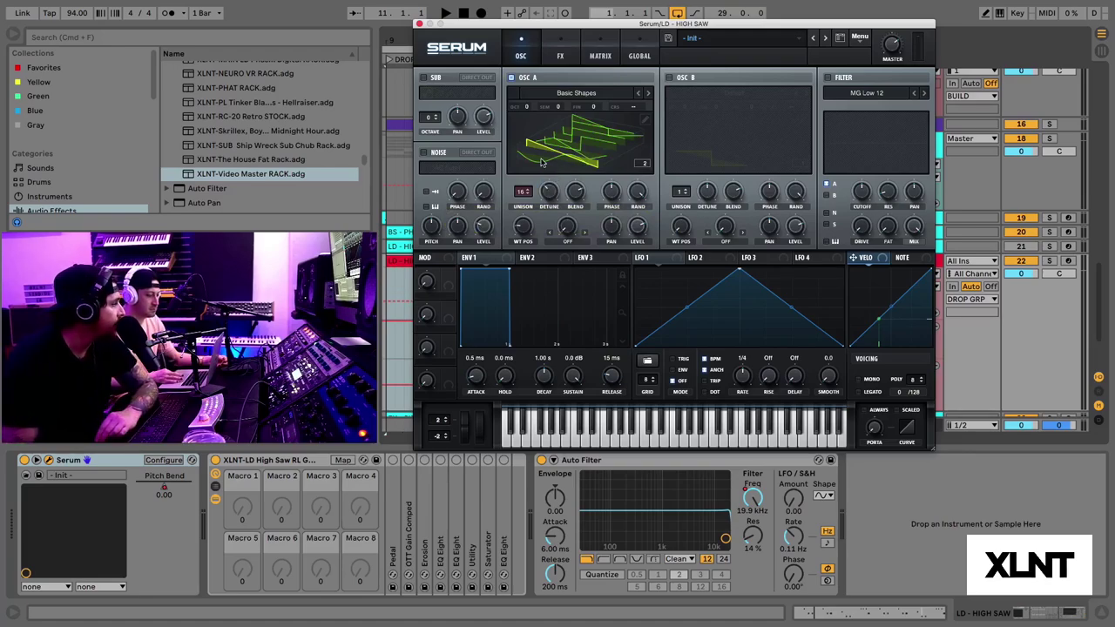
Set oscillator A's blend to 80 and switch its wavetable display to the 2D waveform view.
{"action": "double_click", "coordinate": [574, 197]}
{"action": "type", "text": "80"}
{"action": "key", "text": "Return"}
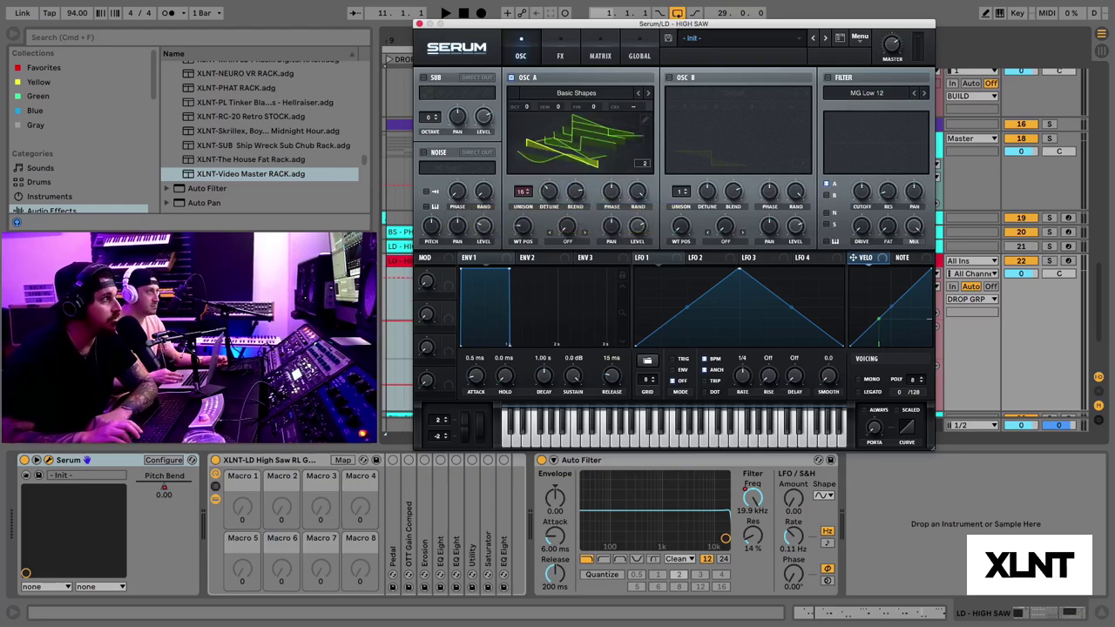
{"action": "left_click", "coordinate": [575, 160]}
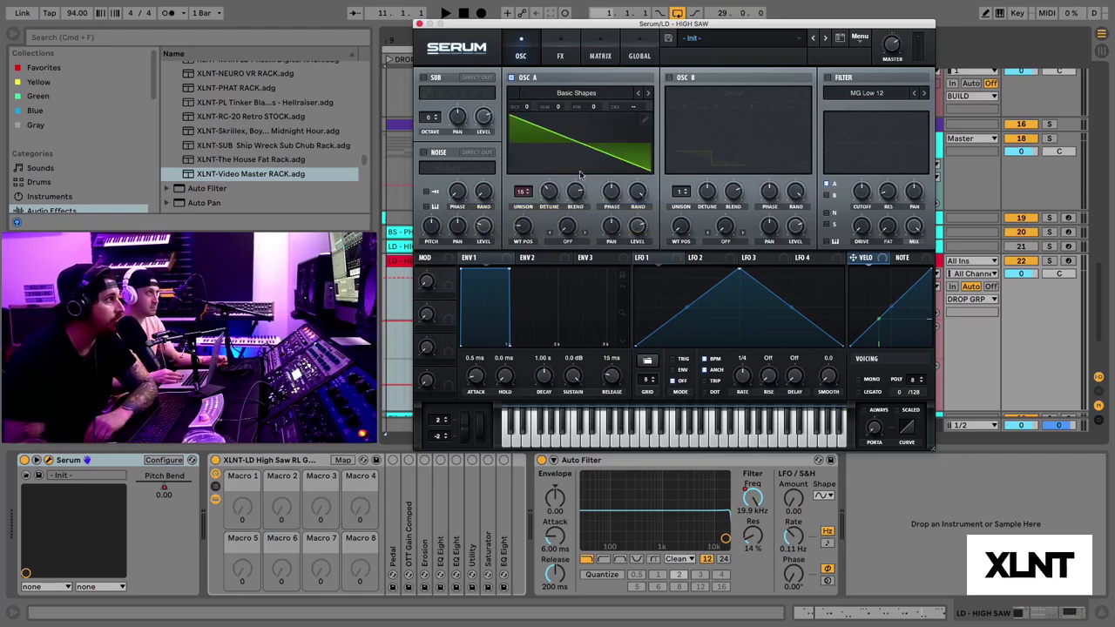
{"action": "mouse_move", "coordinate": [575, 190]}
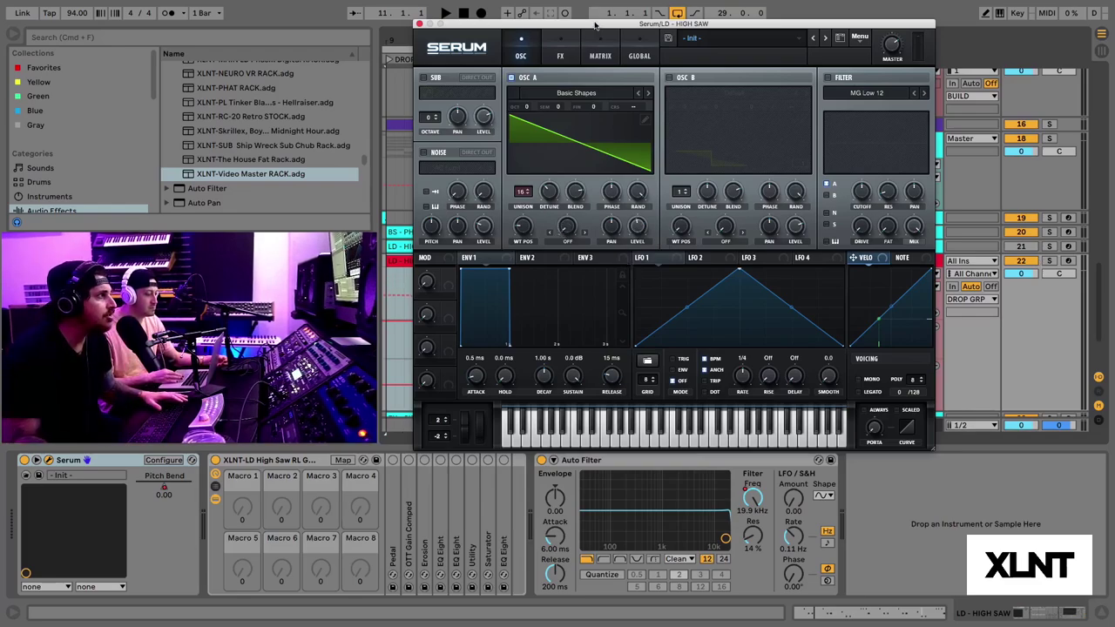
Audition the unison saw by soloing and playing the LD - HIGH SAW track, and release the solo.
{"action": "mouse_move", "coordinate": [595, 25]}
{"action": "left_mouse_down"}
{"action": "mouse_move", "coordinate": [806, 70]}
{"action": "mouse_move", "coordinate": [567, 25]}
{"action": "left_mouse_up"}
{"action": "left_click", "coordinate": [461, 280]}
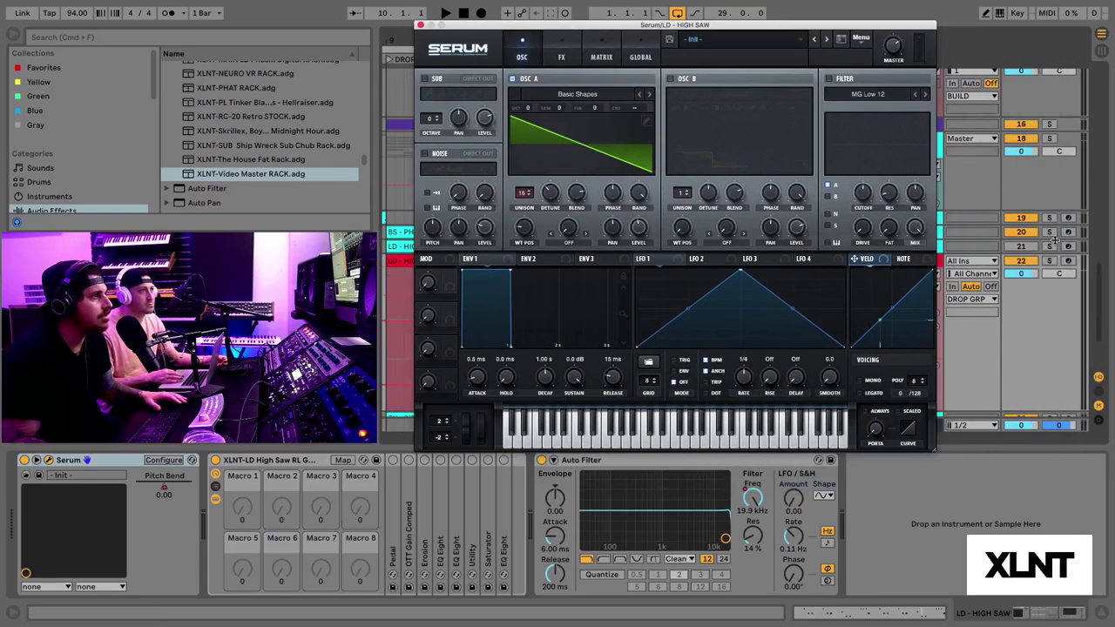
{"action": "left_click", "coordinate": [1049, 262]}
{"action": "key", "text": "space"}
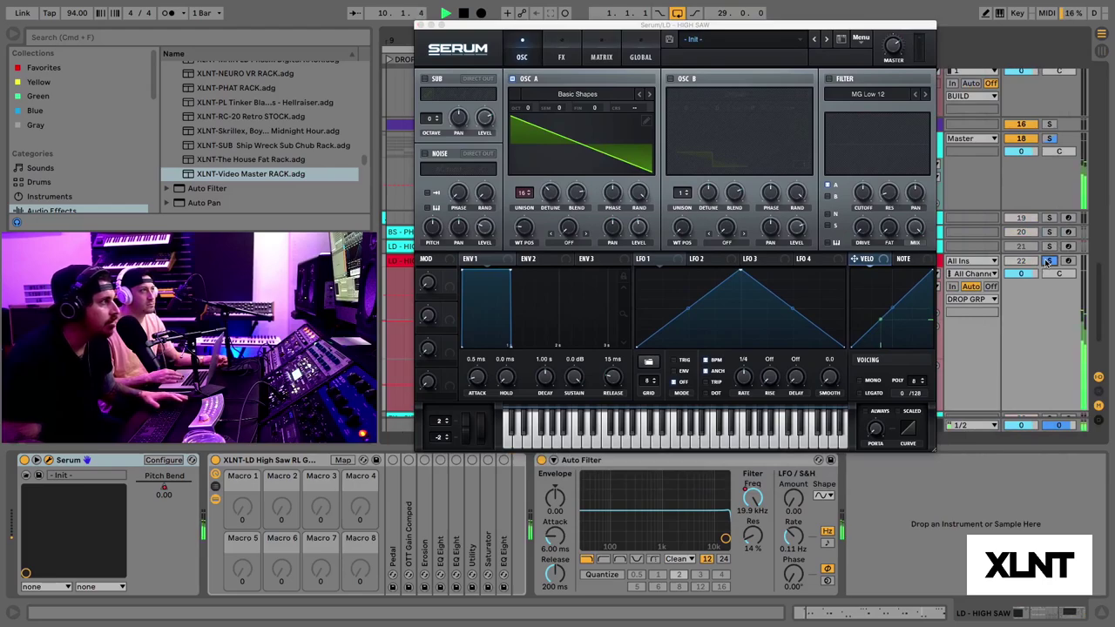
{"action": "key", "text": "space"}
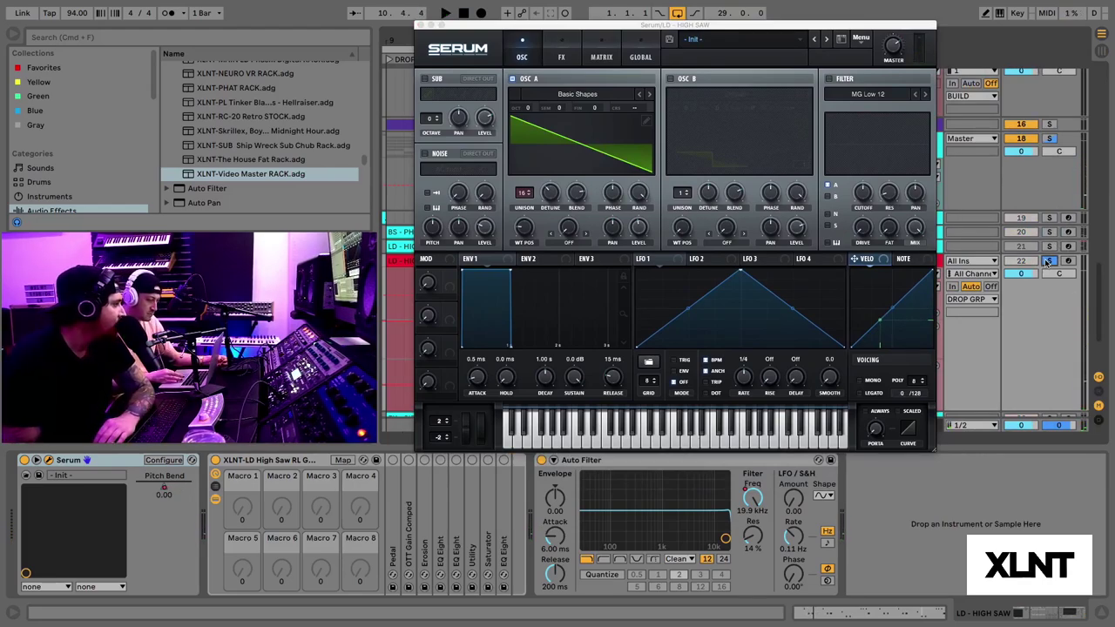
{"action": "left_click", "coordinate": [1047, 262]}
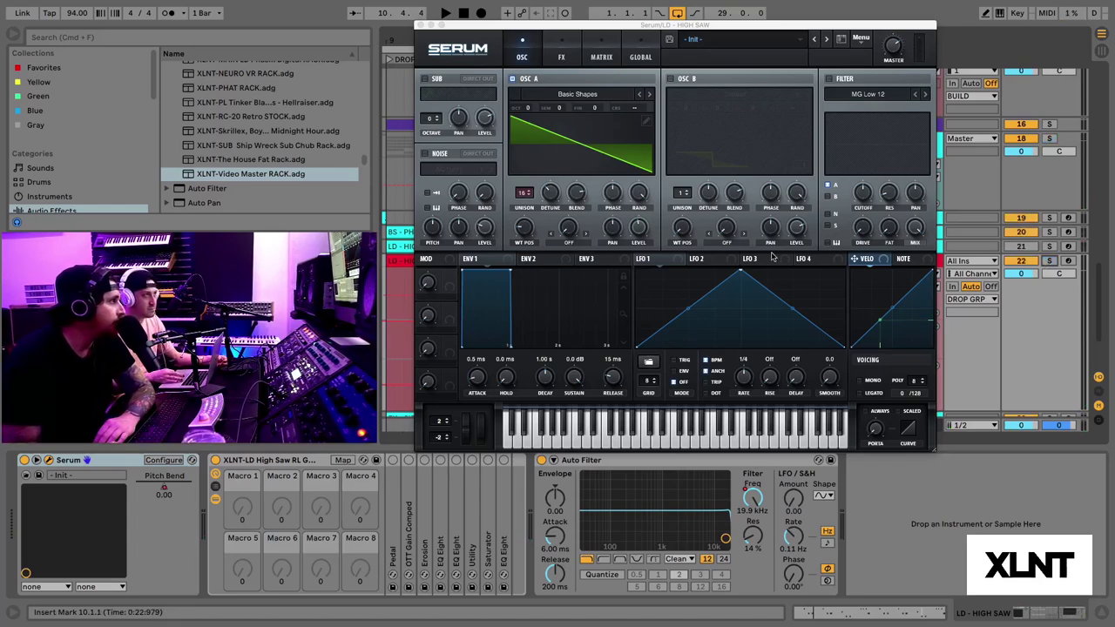
Set oscillator A's warp mode to Asym + with an amount of 62 and play the LD - HIGH SAW track soloed.
{"action": "left_click", "coordinate": [571, 244]}
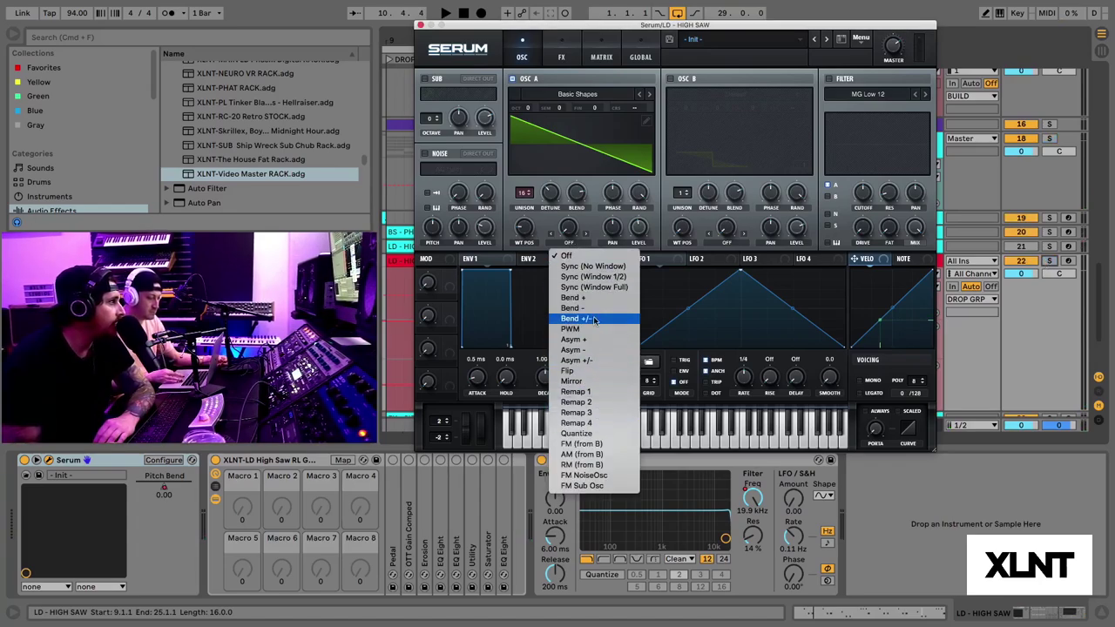
{"action": "left_click", "coordinate": [591, 339]}
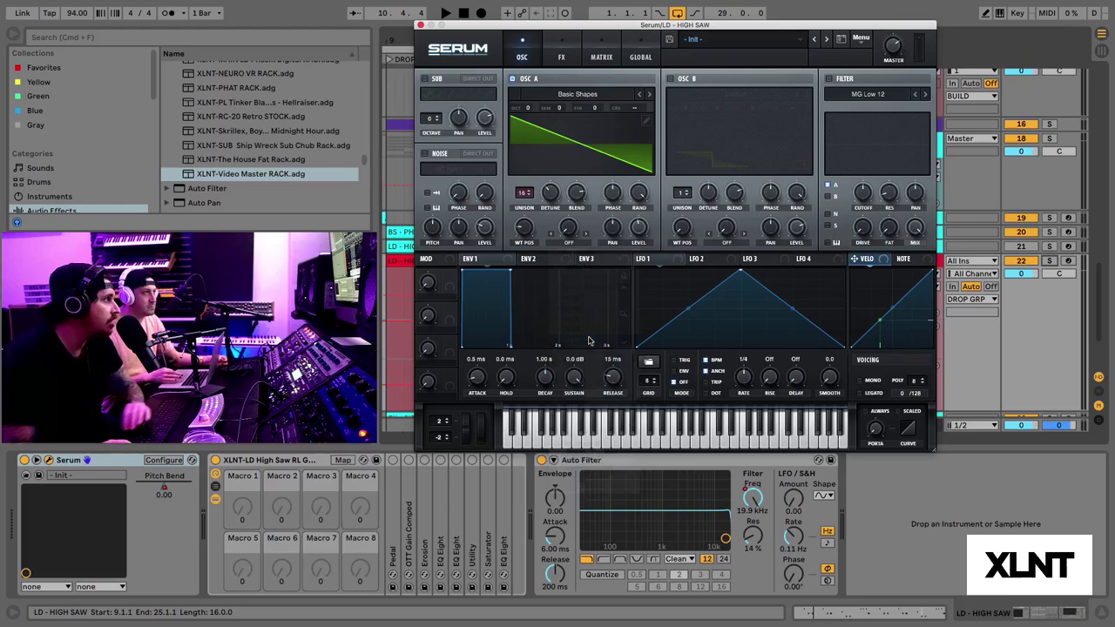
{"action": "left_click", "coordinate": [584, 163]}
{"action": "key", "text": "space"}
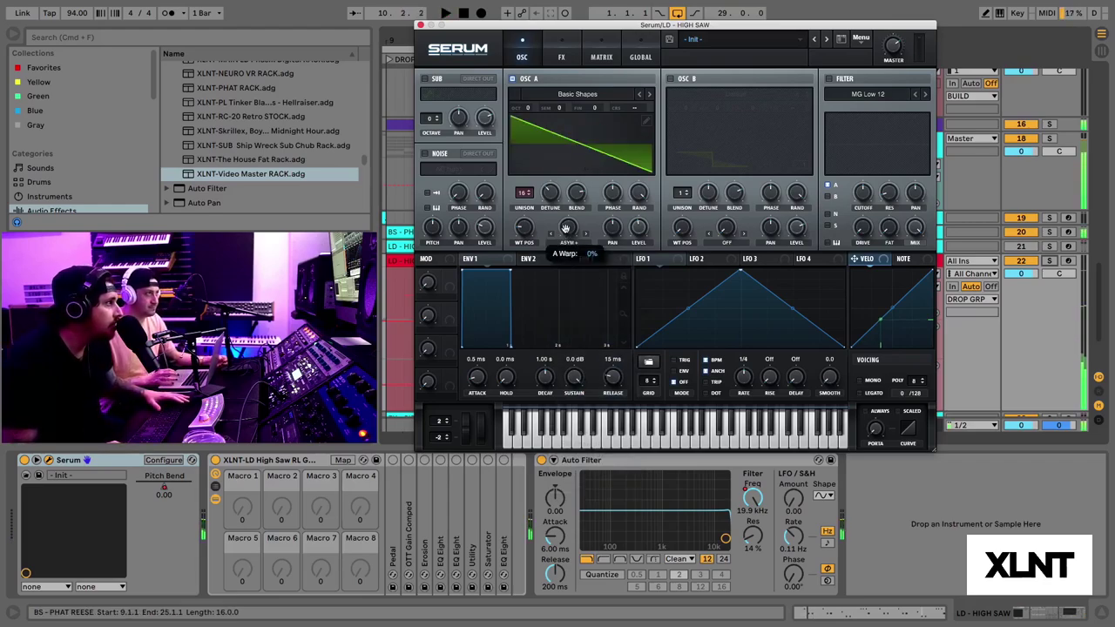
{"action": "left_click_drag", "start_coordinate": [567, 228], "coordinate": [566, 191]}
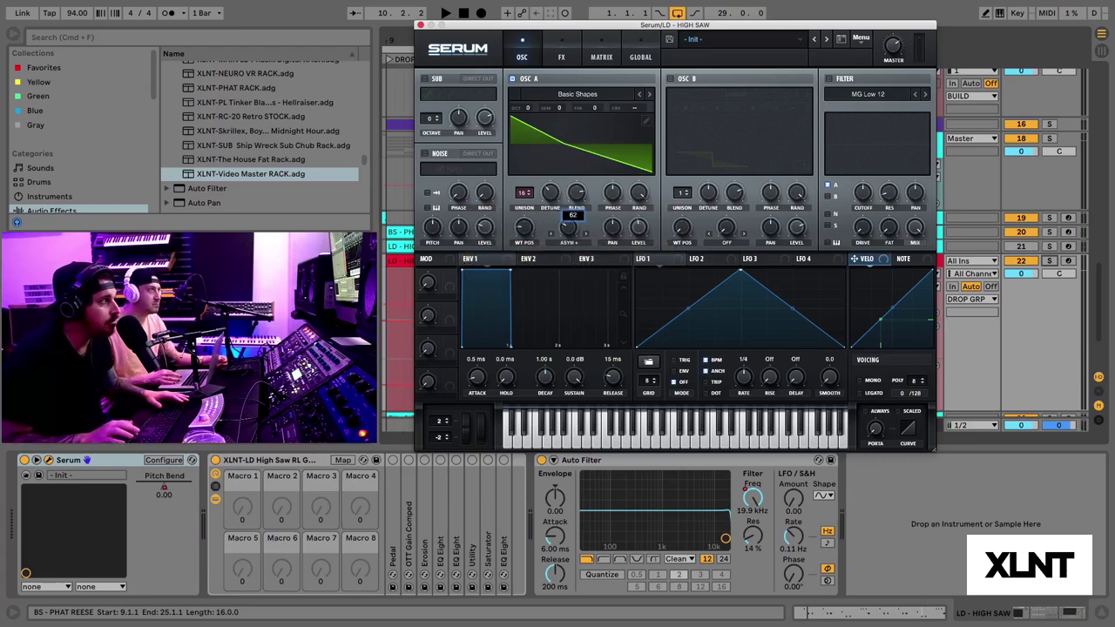
{"action": "key", "text": "space"}
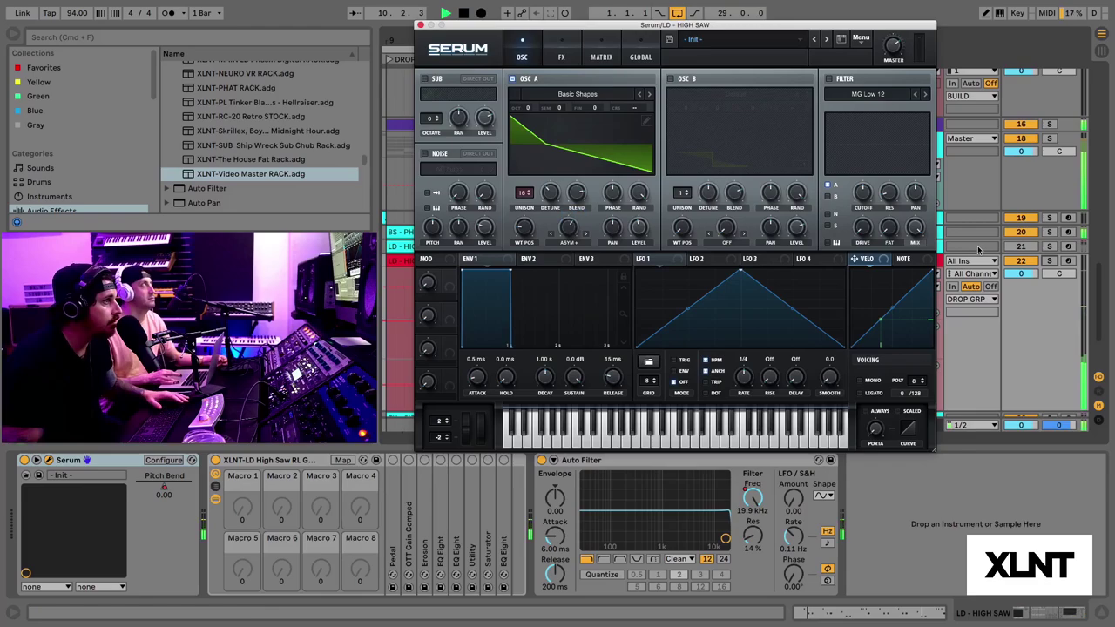
{"action": "left_click", "coordinate": [1049, 261]}
{"action": "key", "text": "space"}
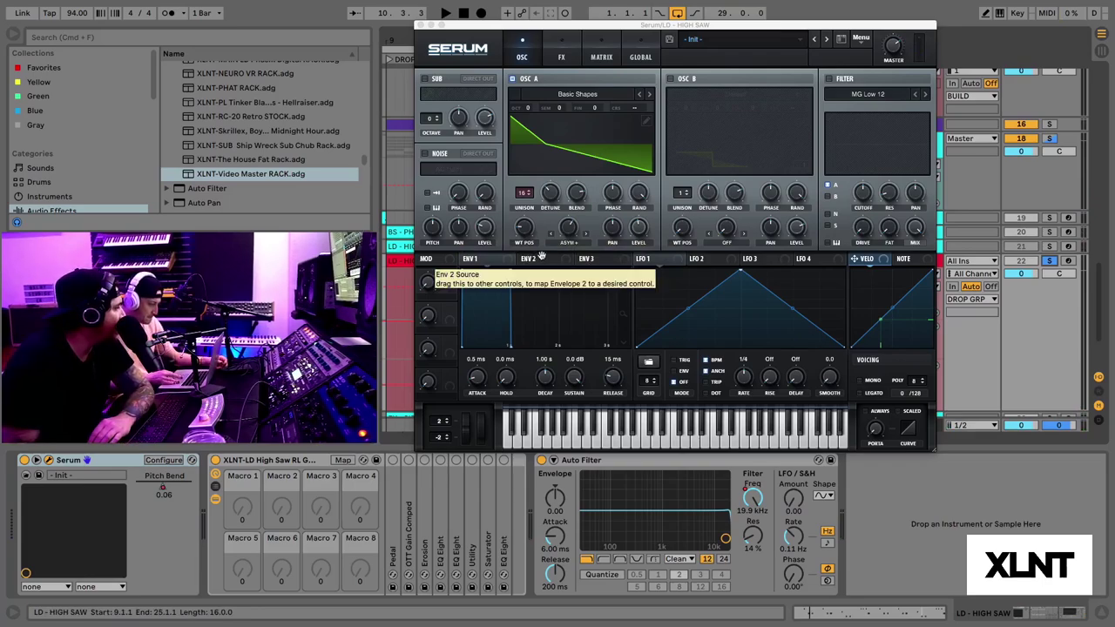
Enable the noise oscillator with AC hum1, and turn on mono and legato voicing.
{"action": "left_click", "coordinate": [642, 232]}
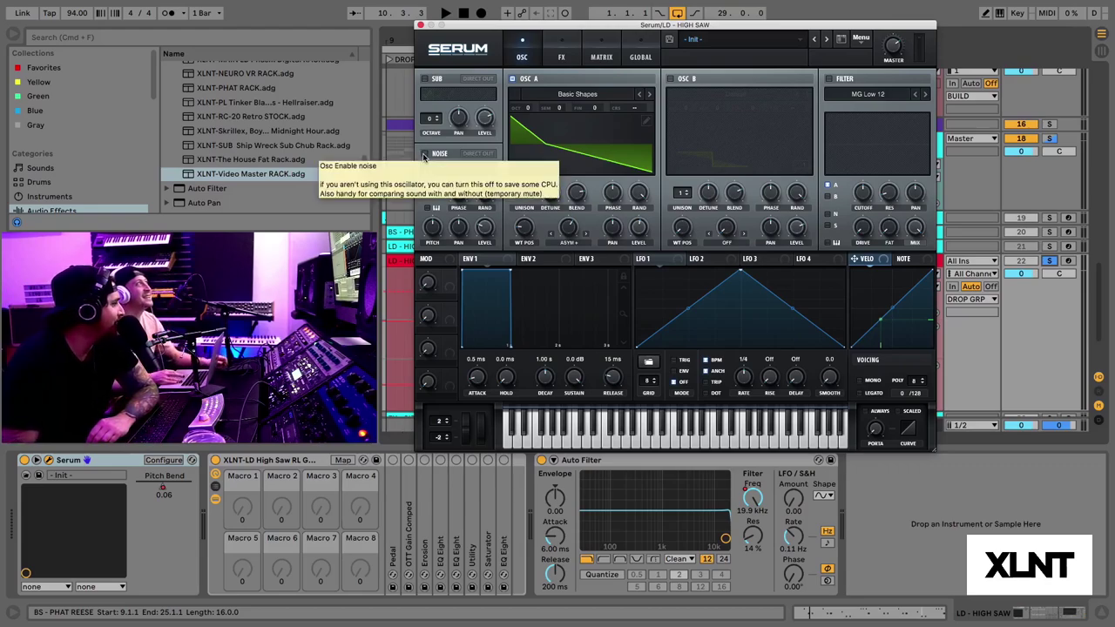
{"action": "left_click", "coordinate": [424, 154]}
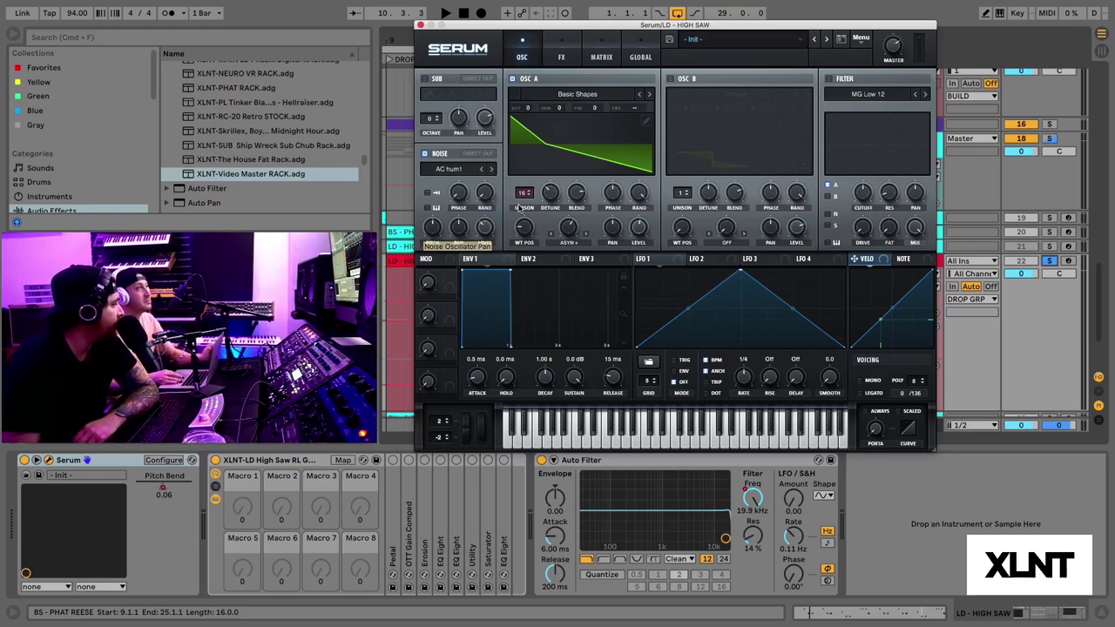
{"action": "key", "text": "space"}
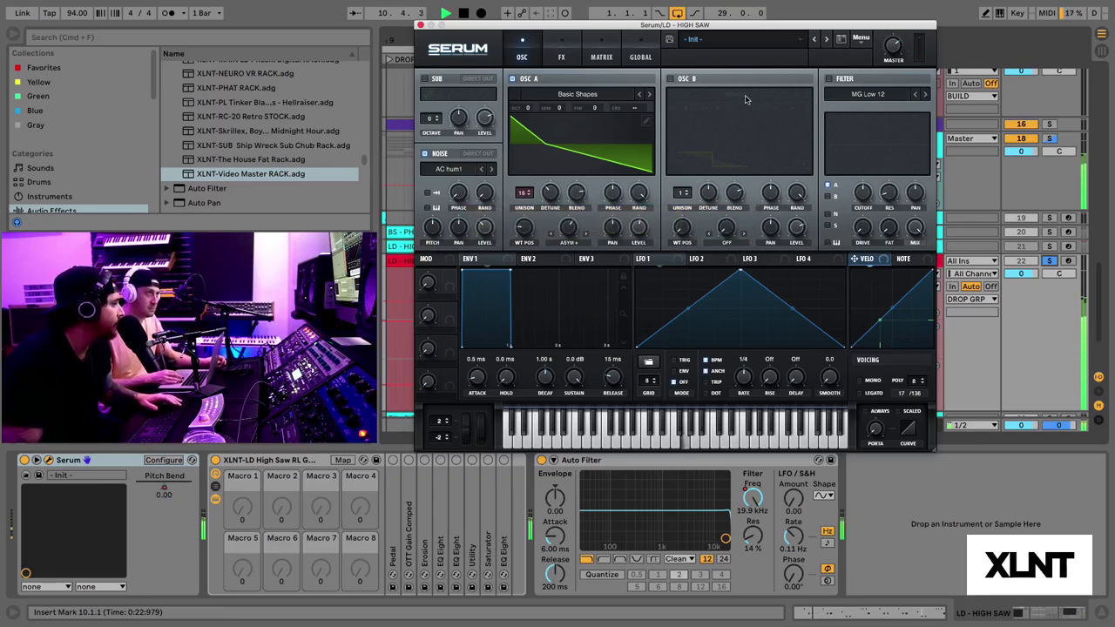
{"action": "key", "text": "space"}
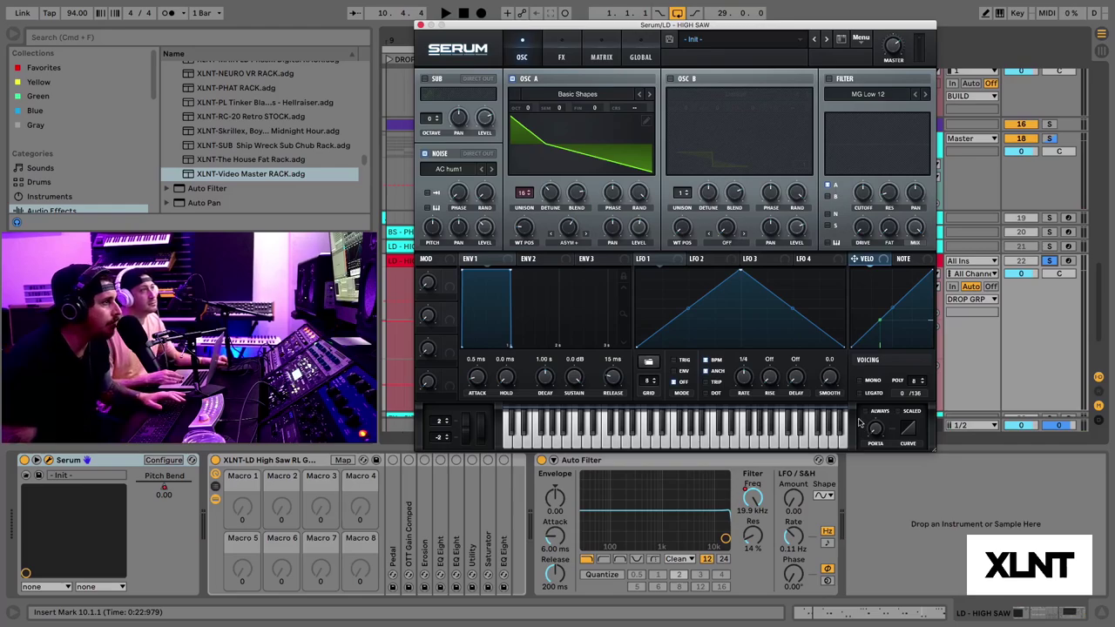
{"action": "left_click", "coordinate": [859, 381]}
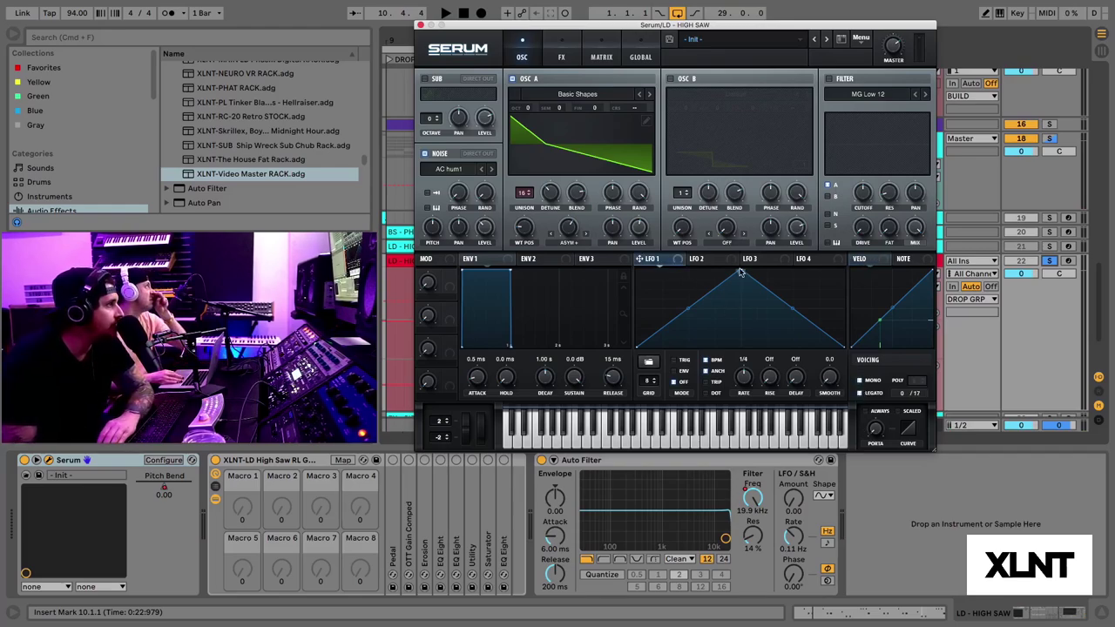
Shape LFO 1 as a fast curved rise into a flat plateau at about half height, in ENV mode at a 1/8 rate.
{"action": "left_click_drag", "start_coordinate": [740, 271], "coordinate": [1001, 305]}
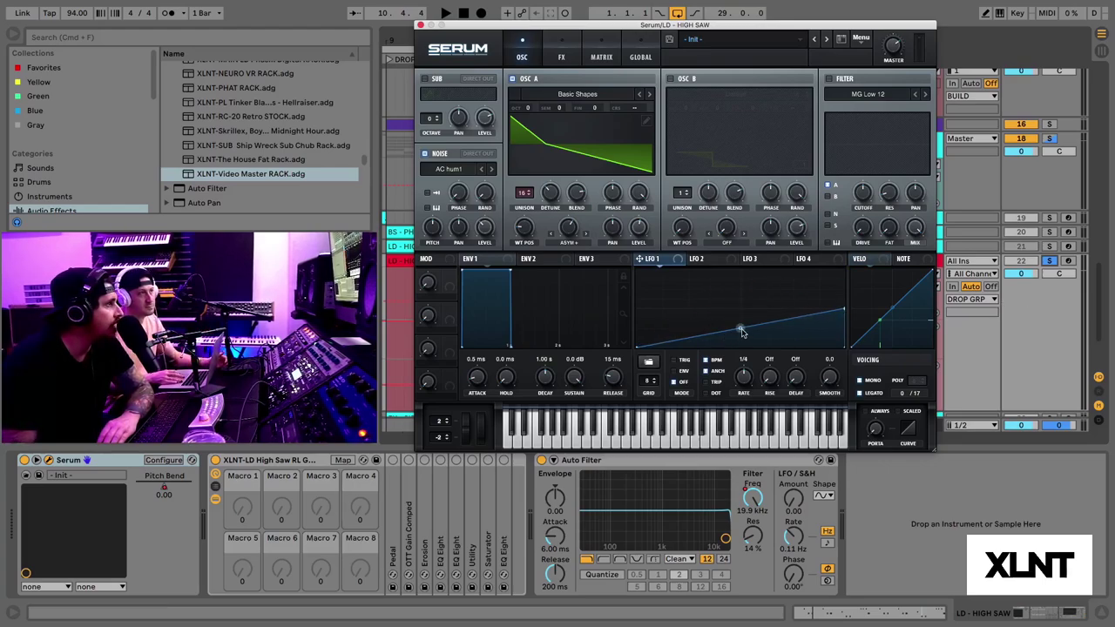
{"action": "left_click_drag", "start_coordinate": [740, 327], "coordinate": [724, 291]}
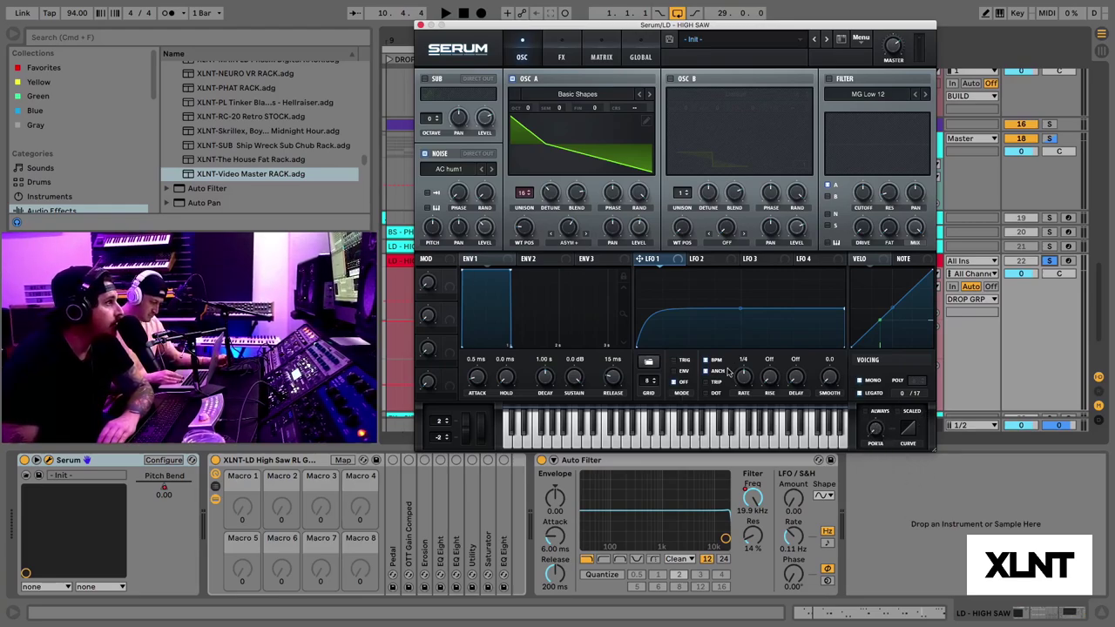
{"action": "left_click", "coordinate": [682, 371]}
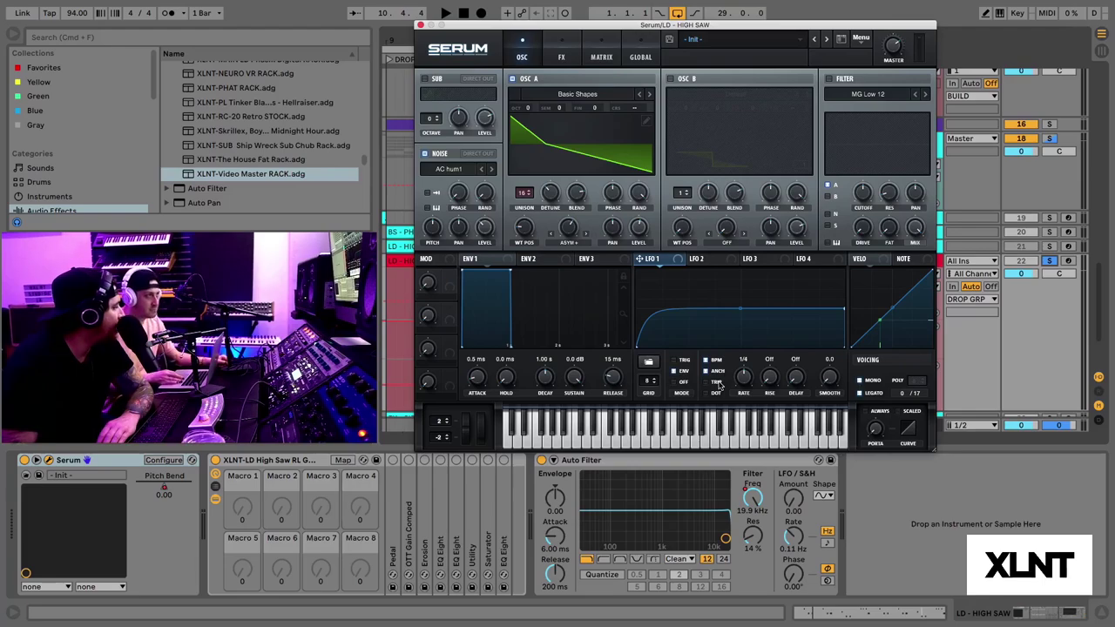
{"action": "left_click_drag", "start_coordinate": [746, 379], "coordinate": [745, 369]}
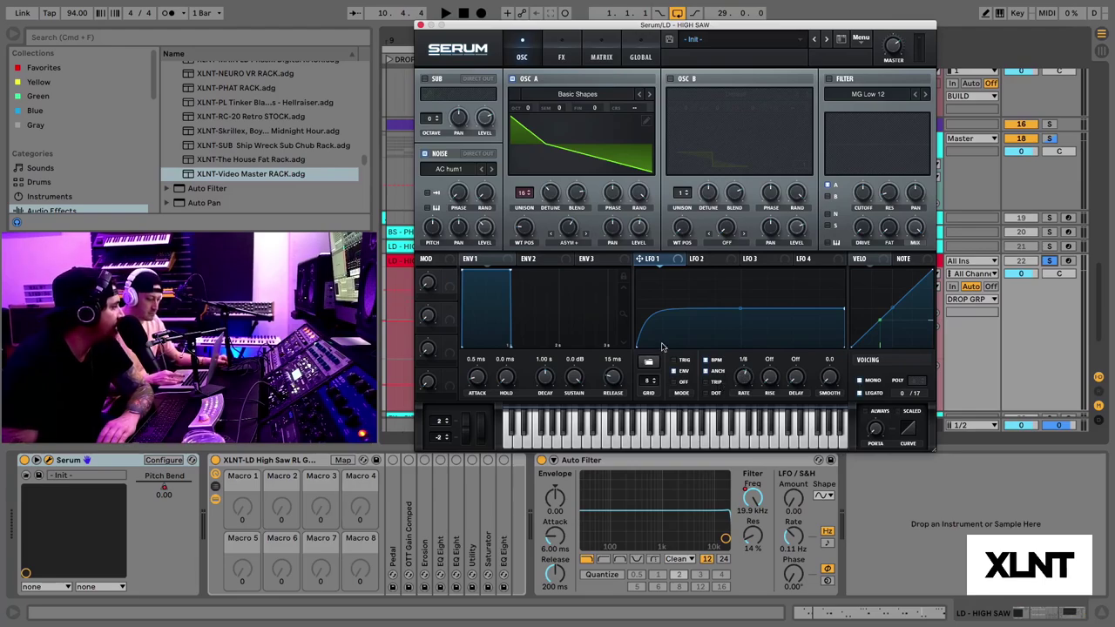
Enable the compressor effect in multiband mode and play the soloed lead through it.
{"action": "left_click", "coordinate": [573, 58]}
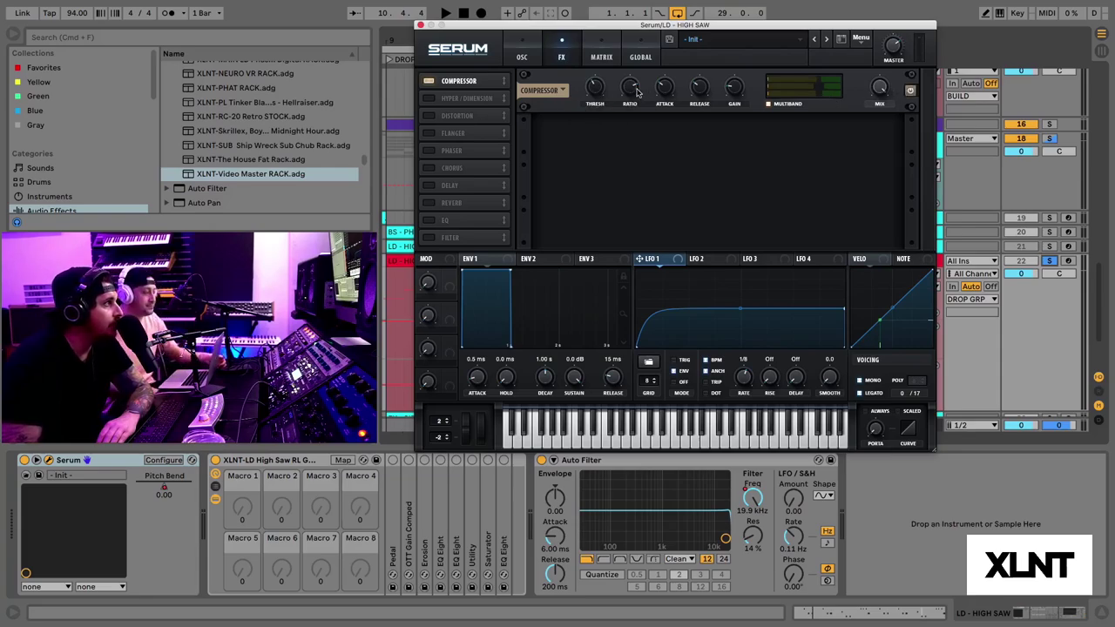
{"action": "mouse_move", "coordinate": [664, 90]}
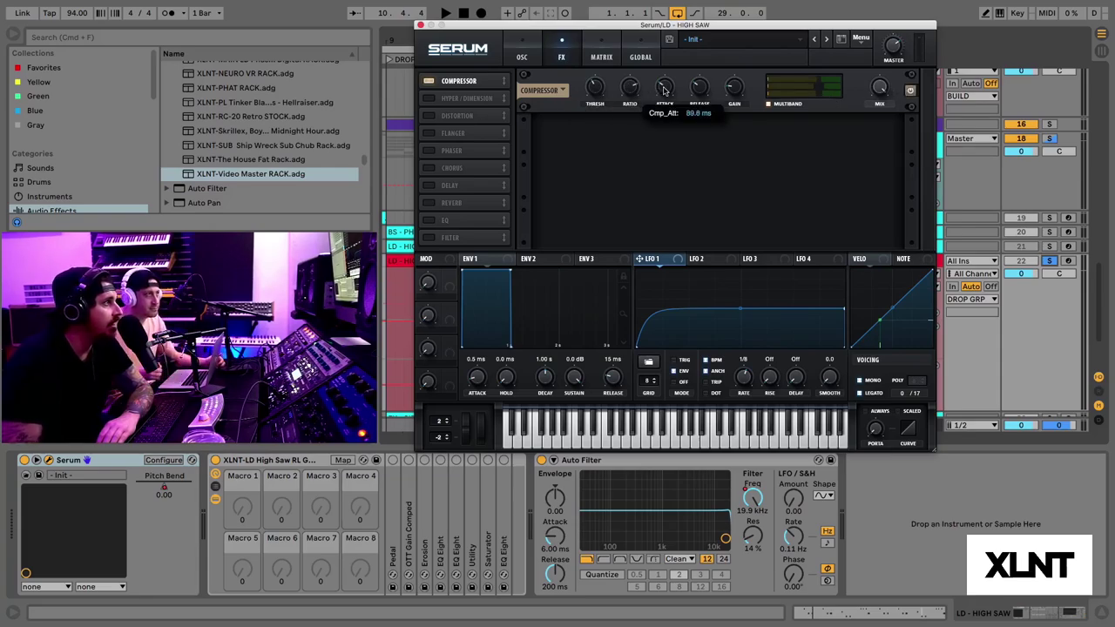
{"action": "mouse_move", "coordinate": [702, 90]}
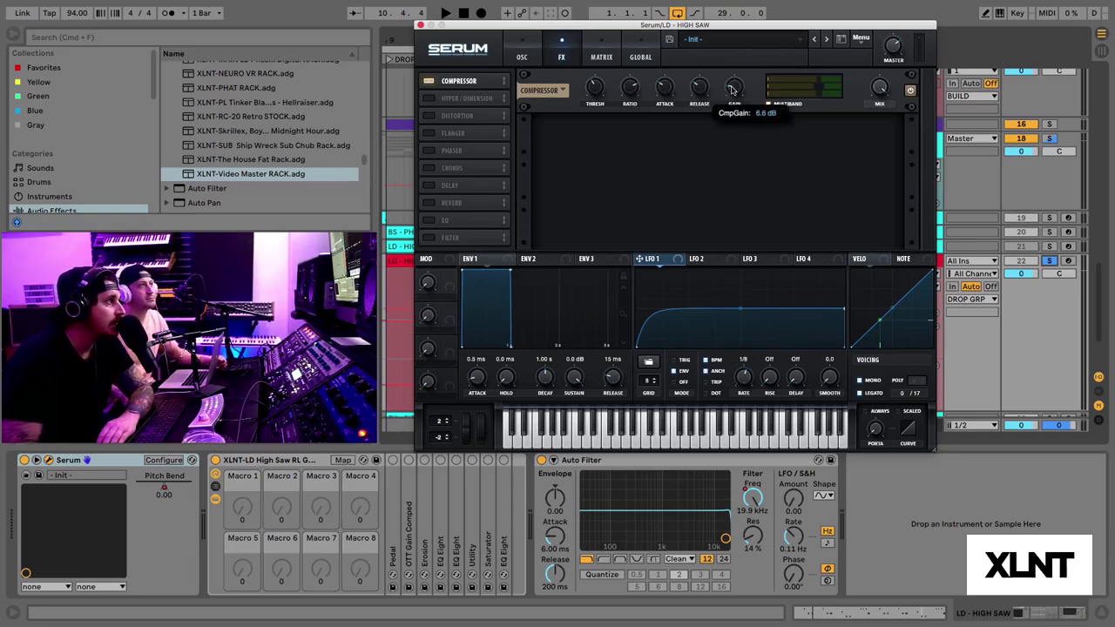
{"action": "key", "text": "space"}
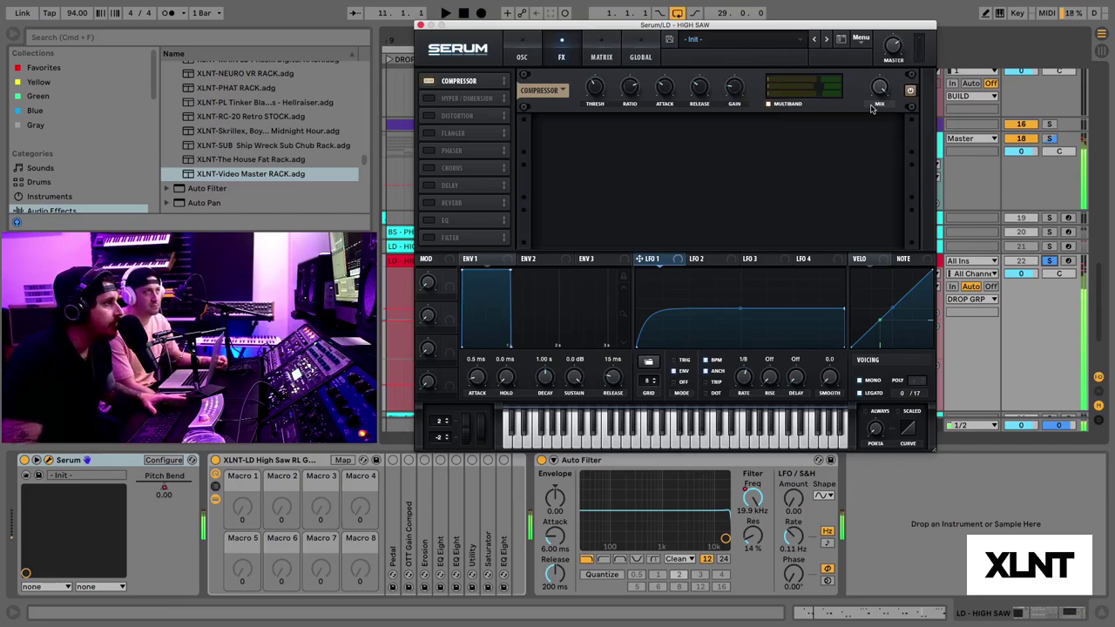
{"action": "key", "text": "space"}
Route LFO 1 to the global master tuning in the first modulation slot with an amount of 3.
{"action": "left_click", "coordinate": [589, 42]}
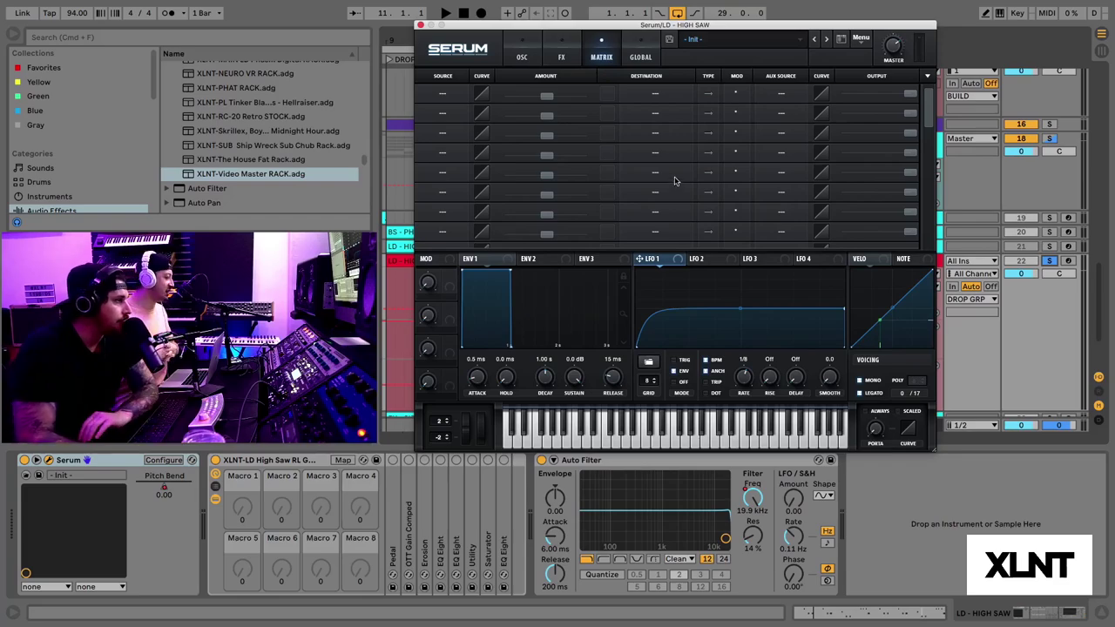
{"action": "mouse_move", "coordinate": [669, 360]}
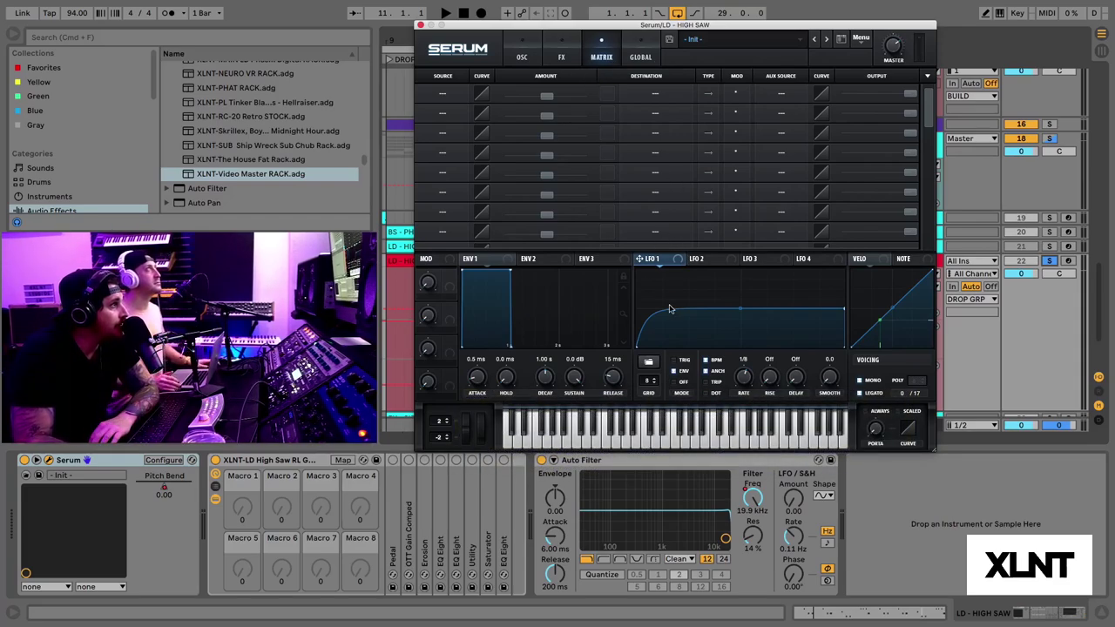
{"action": "left_click", "coordinate": [439, 94]}
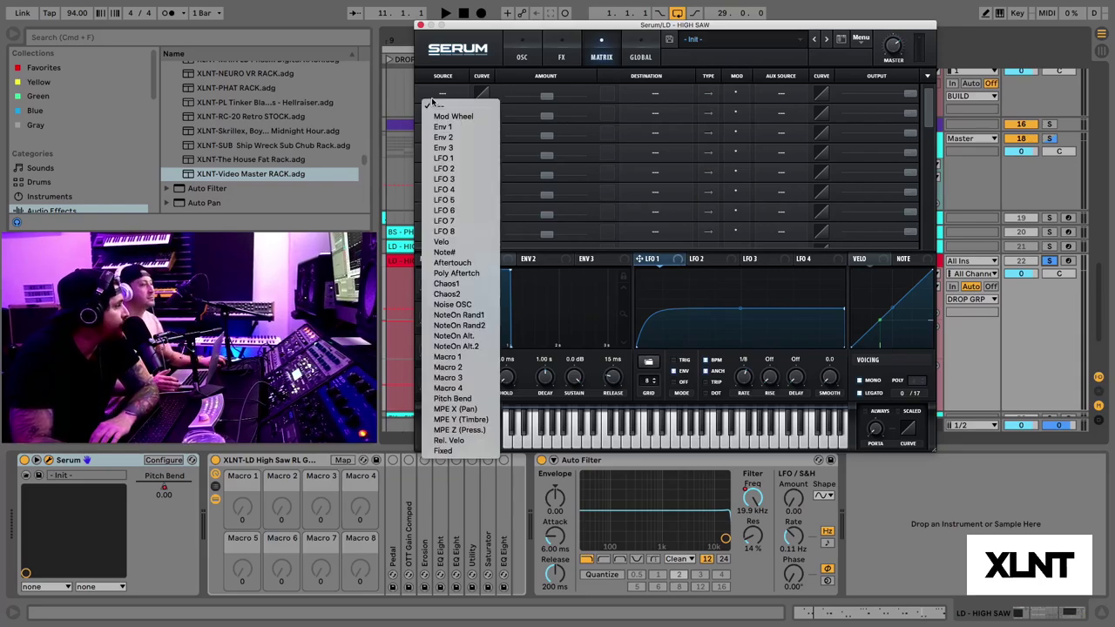
{"action": "left_click", "coordinate": [451, 158]}
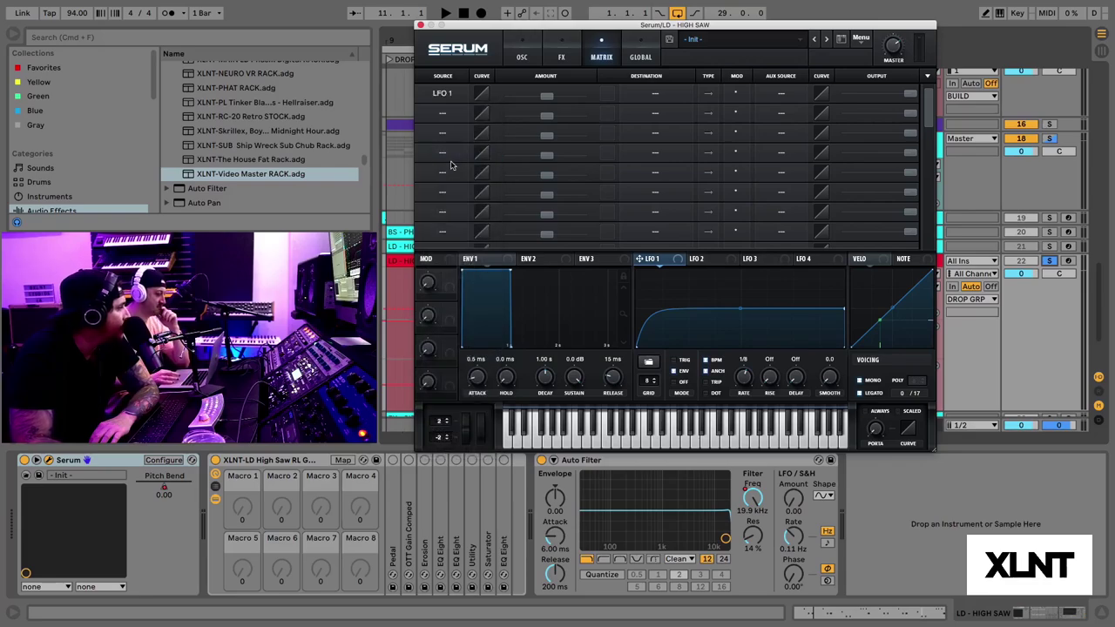
{"action": "left_click", "coordinate": [644, 96]}
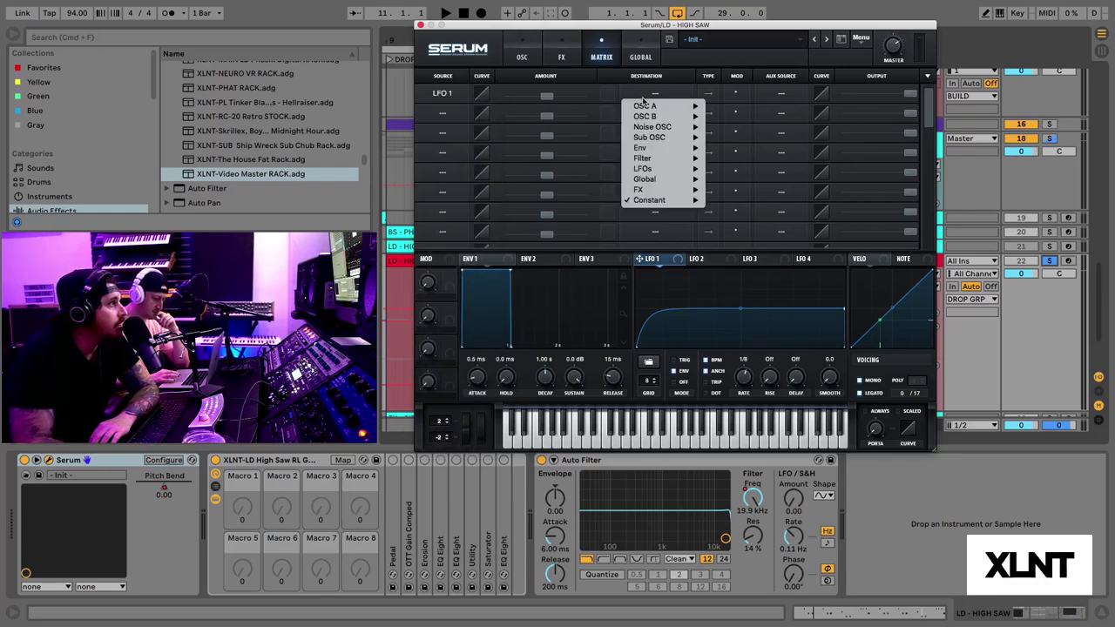
{"action": "mouse_move", "coordinate": [649, 179]}
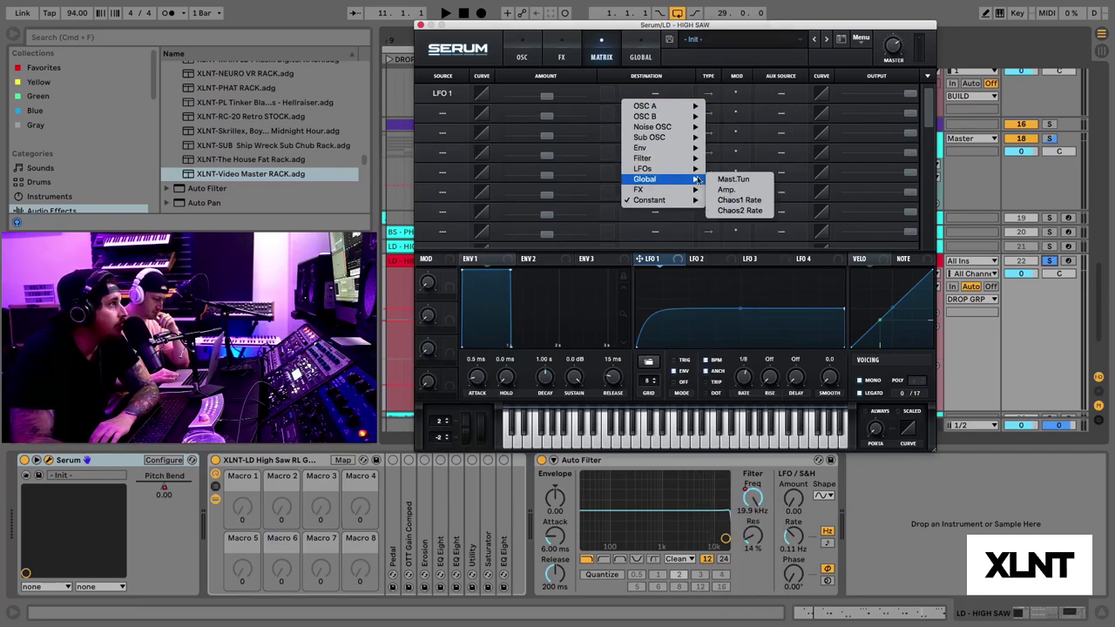
{"action": "left_click", "coordinate": [733, 180]}
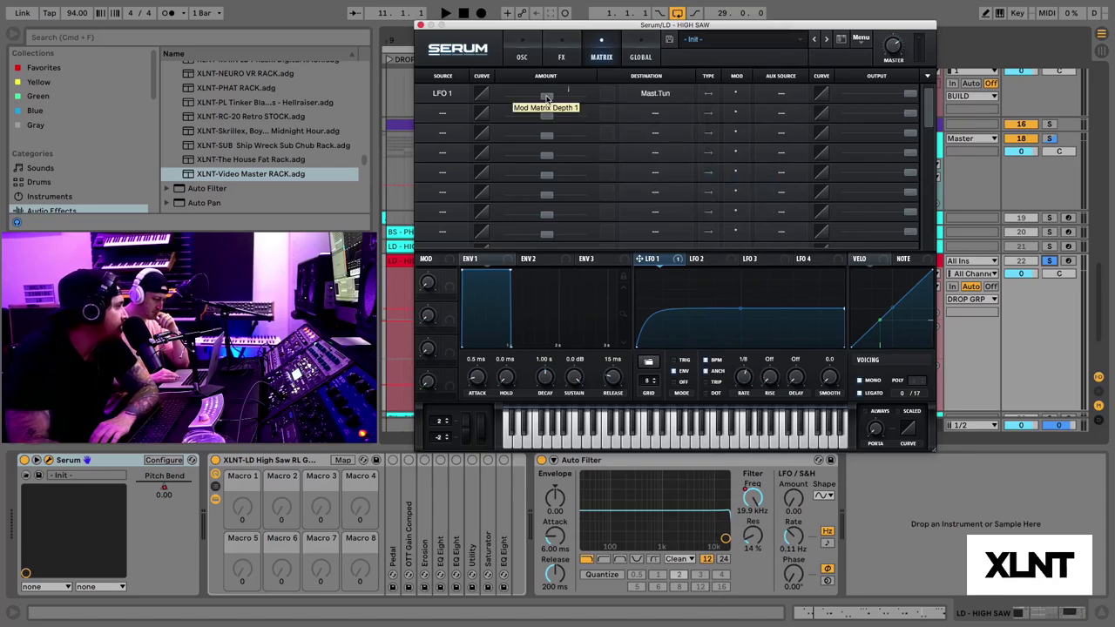
{"action": "double_click", "coordinate": [547, 97]}
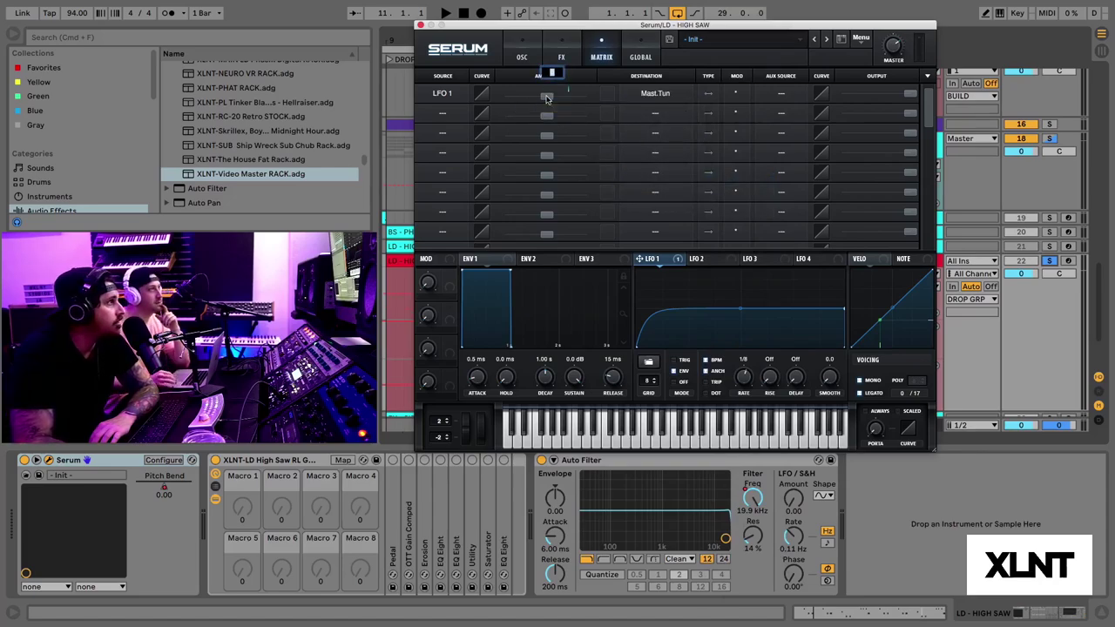
{"action": "type", "text": "3"}
{"action": "key", "text": "Return"}
Play the soloed lead twice to hear LFO 1's pitch modulation at the start of the notes.
{"action": "key", "text": "space"}
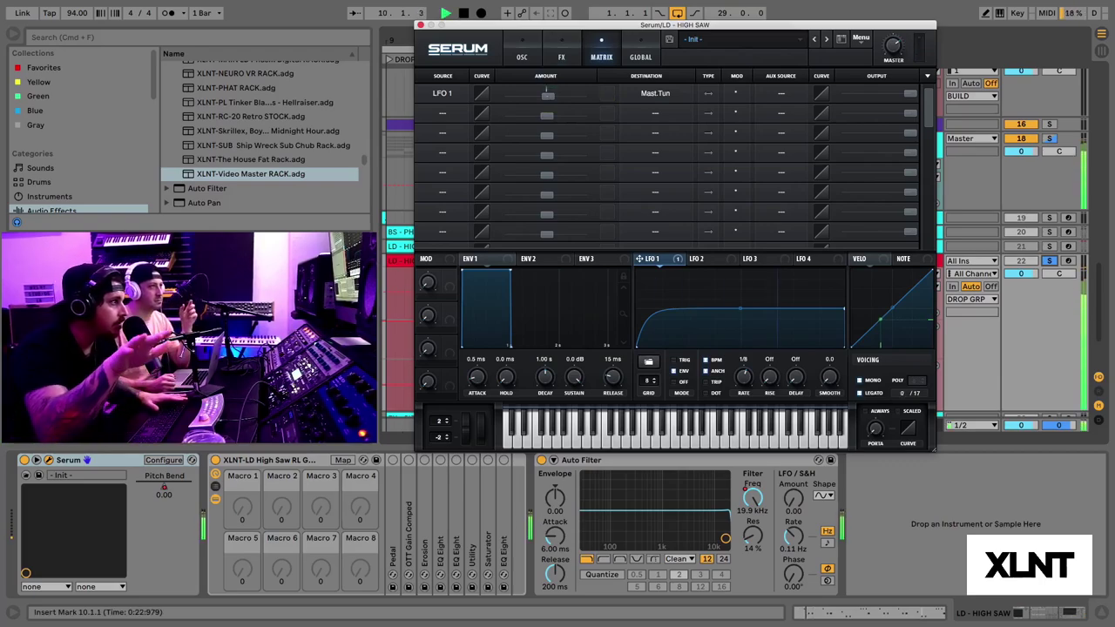
{"action": "key", "text": "space"}
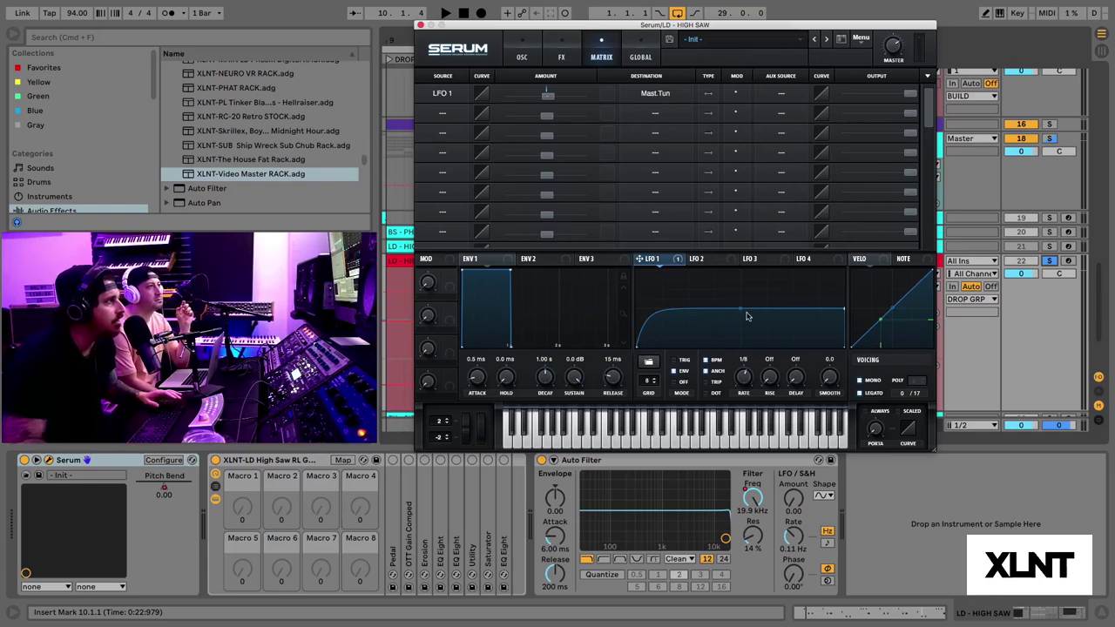
{"action": "key", "text": "space"}
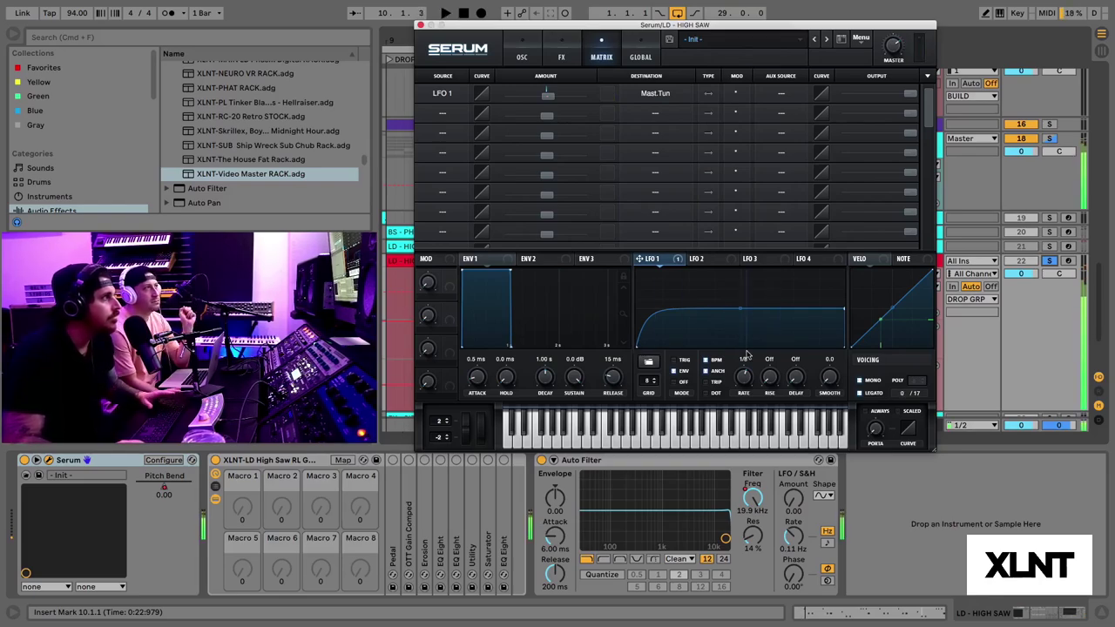
{"action": "key", "text": "space"}
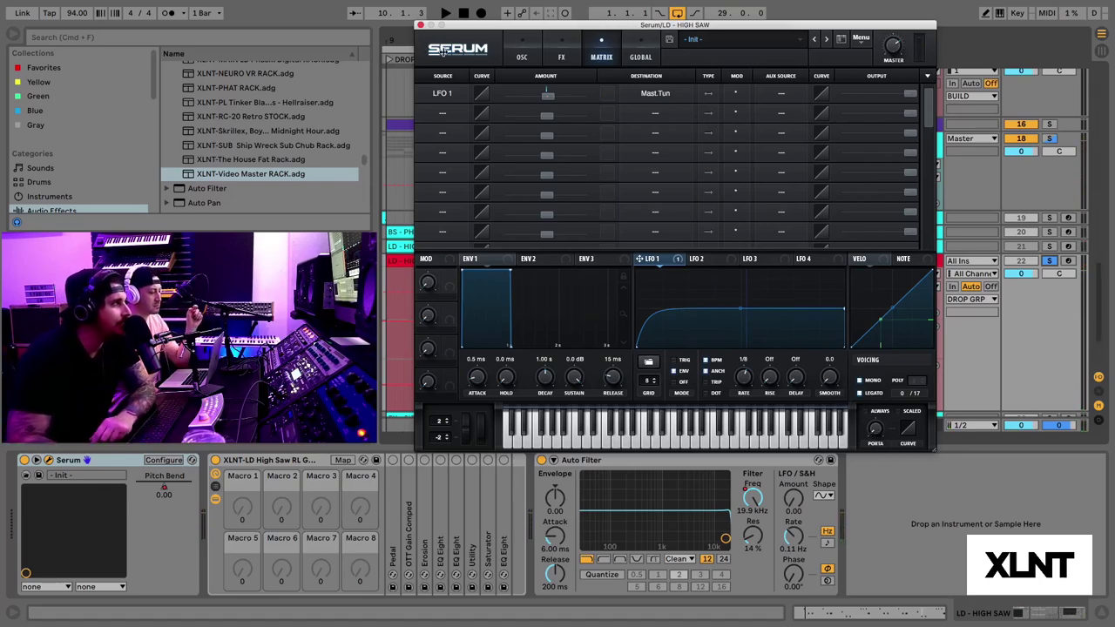
Close the lead's Serum window, unsolo the rebuilt LD - HIGH SAW track and play it with the full drop.
{"action": "left_click", "coordinate": [421, 26]}
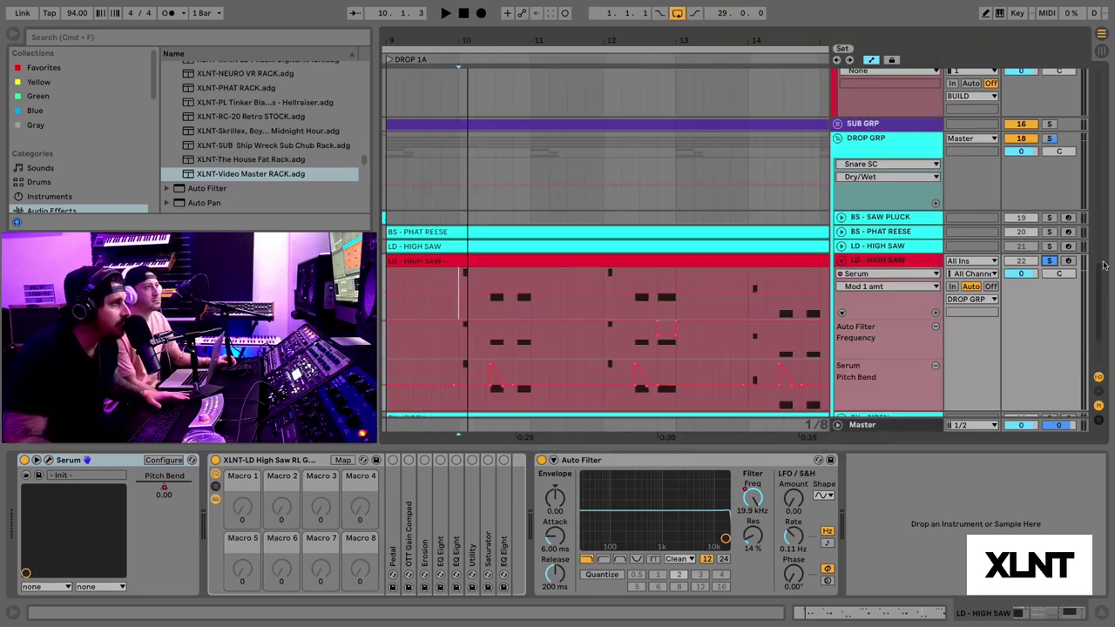
{"action": "left_click", "coordinate": [1049, 261]}
{"action": "key", "text": "space"}
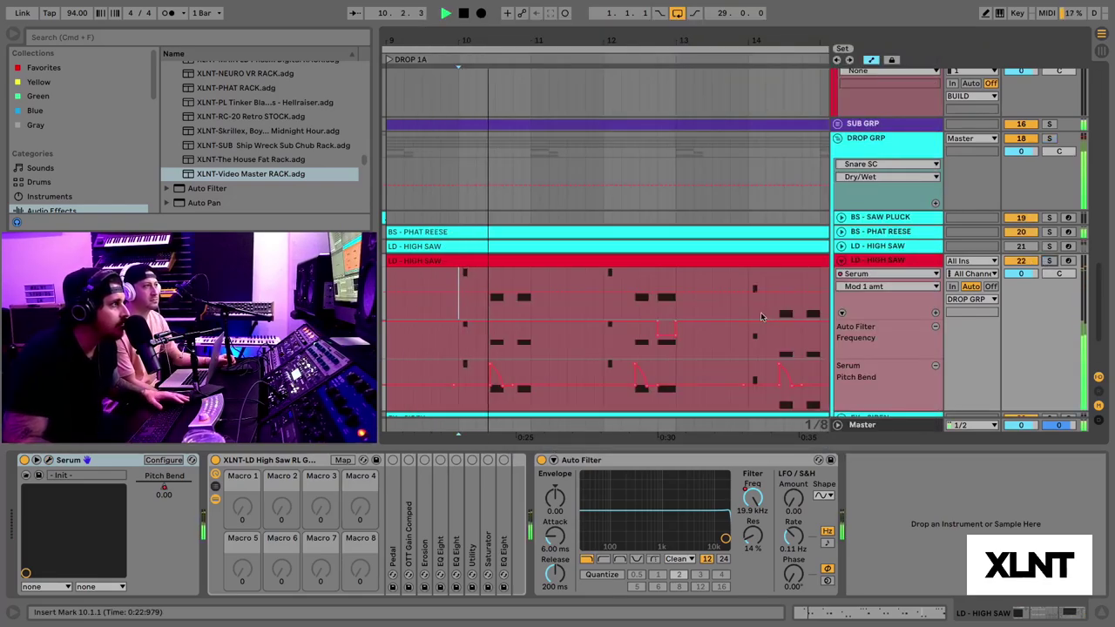
{"action": "key", "text": "space"}
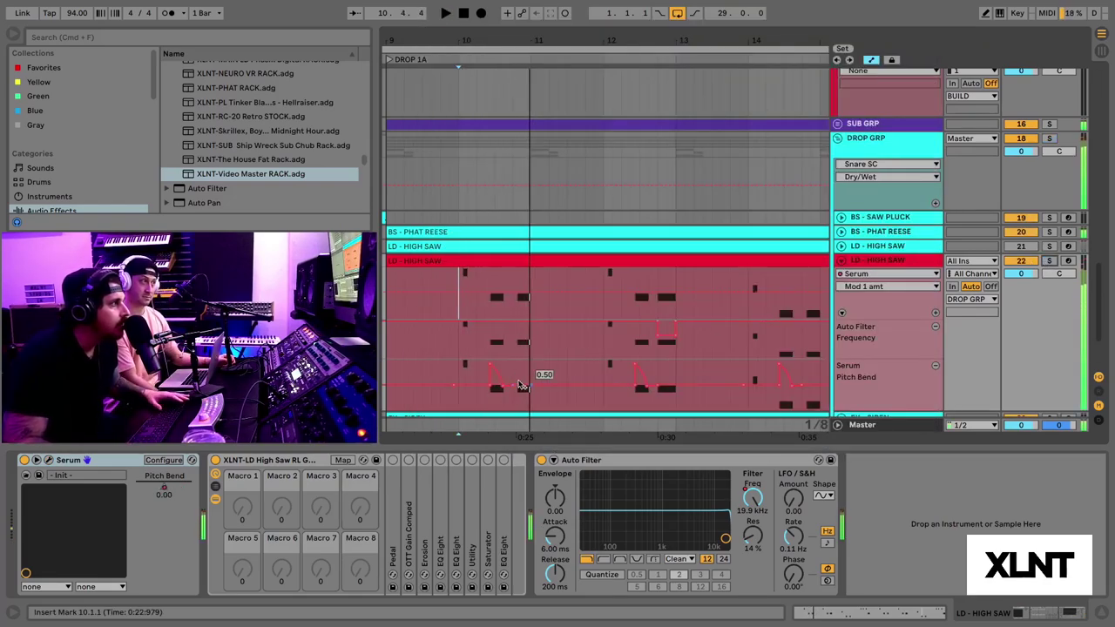
Play the passage from 10.2.3 with the rebuilt lead's Serum open to examine its pitch-bend response.
{"action": "left_click", "coordinate": [486, 342]}
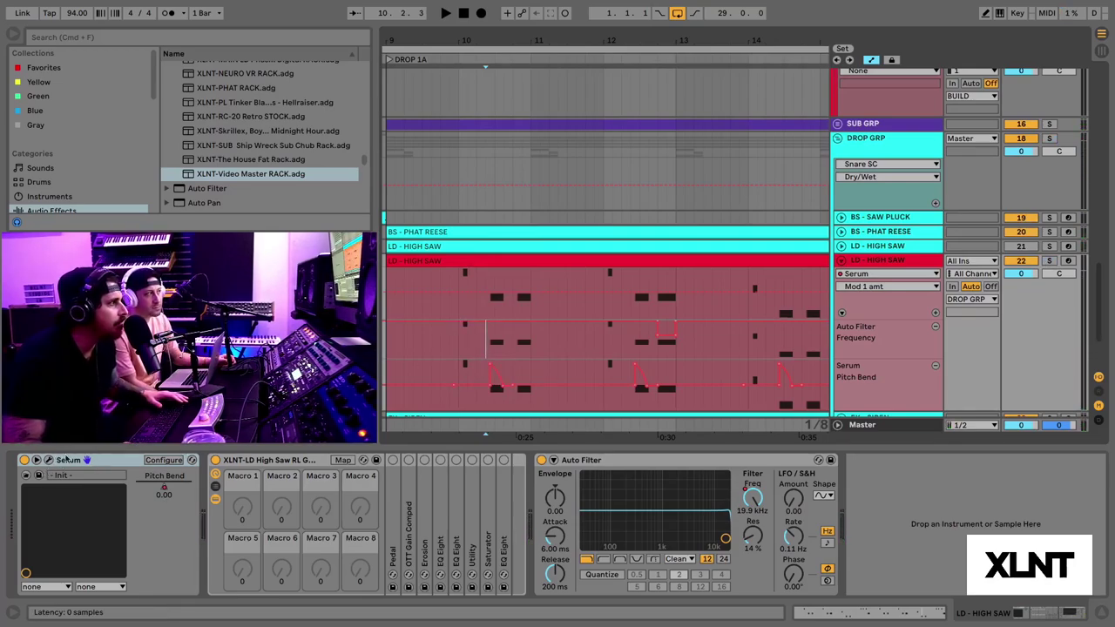
{"action": "scroll", "coordinate": [505, 345], "scroll_direction": "up", "scroll_amount": 5}
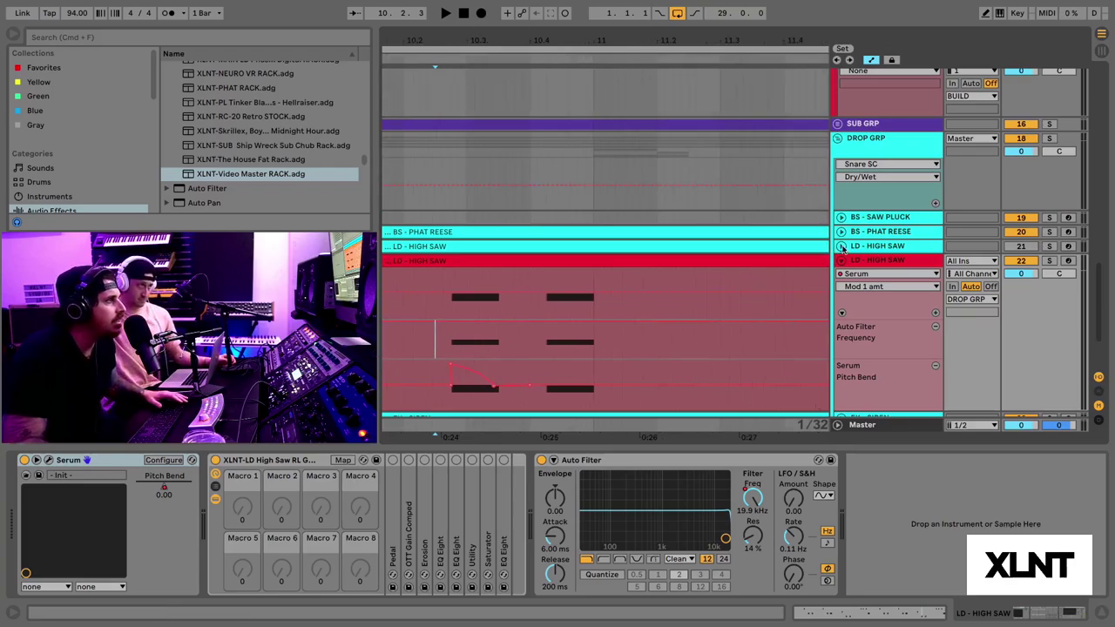
{"action": "key", "text": "space"}
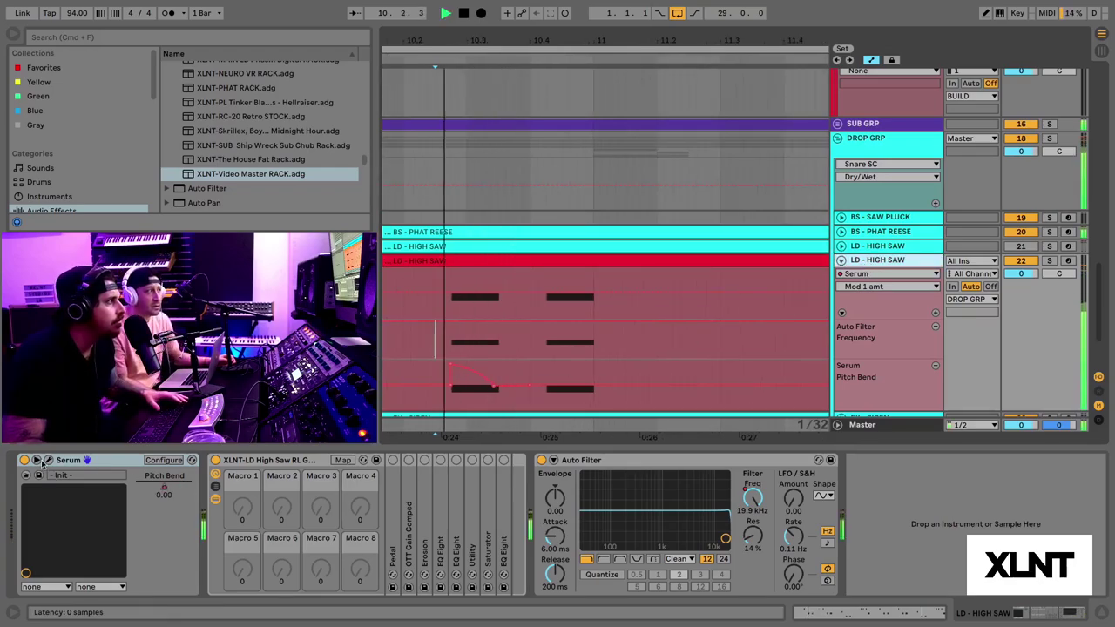
{"action": "left_click", "coordinate": [45, 460]}
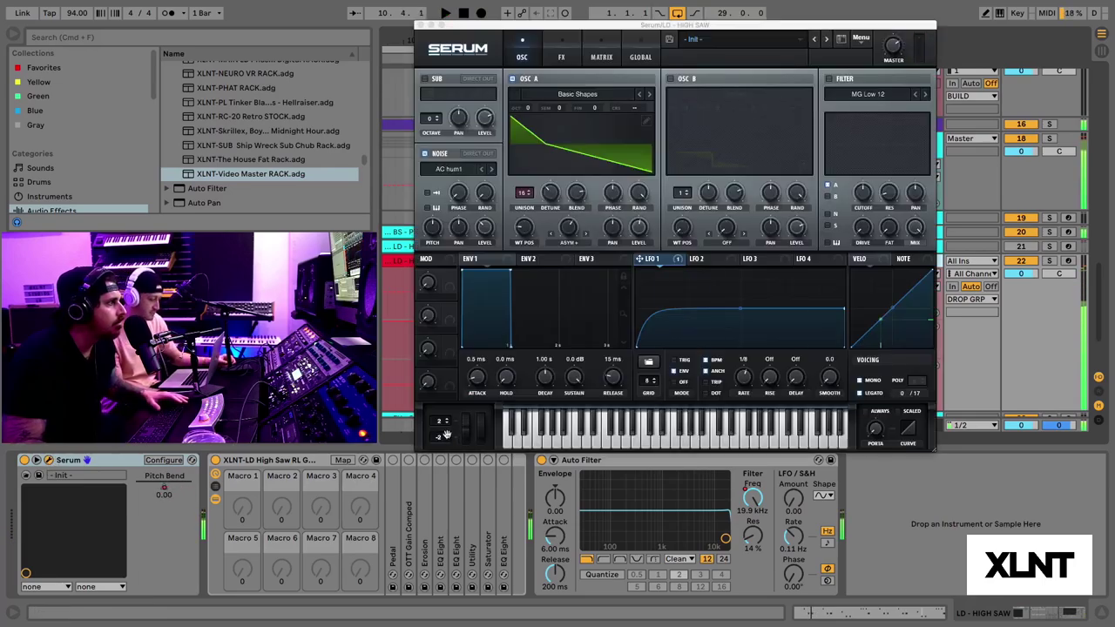
{"action": "key", "text": "space"}
{"action": "key", "text": "space"}
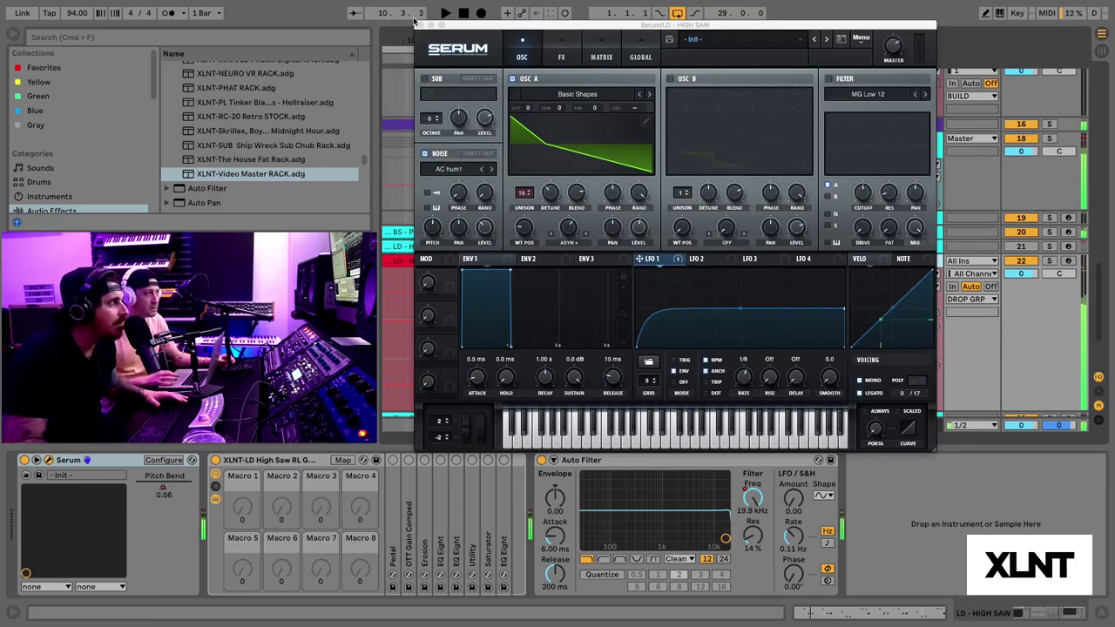
Unfold the original LD - HIGH SAW track and open its Serum instance to examine the reference patch.
{"action": "left_click", "coordinate": [417, 19]}
{"action": "left_click", "coordinate": [843, 253]}
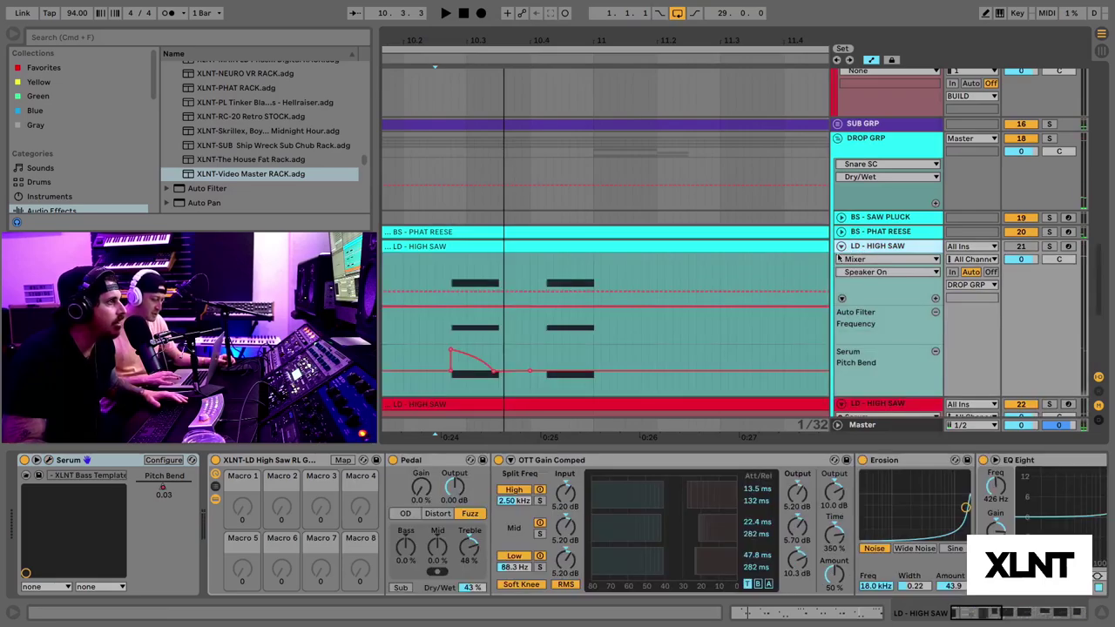
{"action": "left_click", "coordinate": [49, 463]}
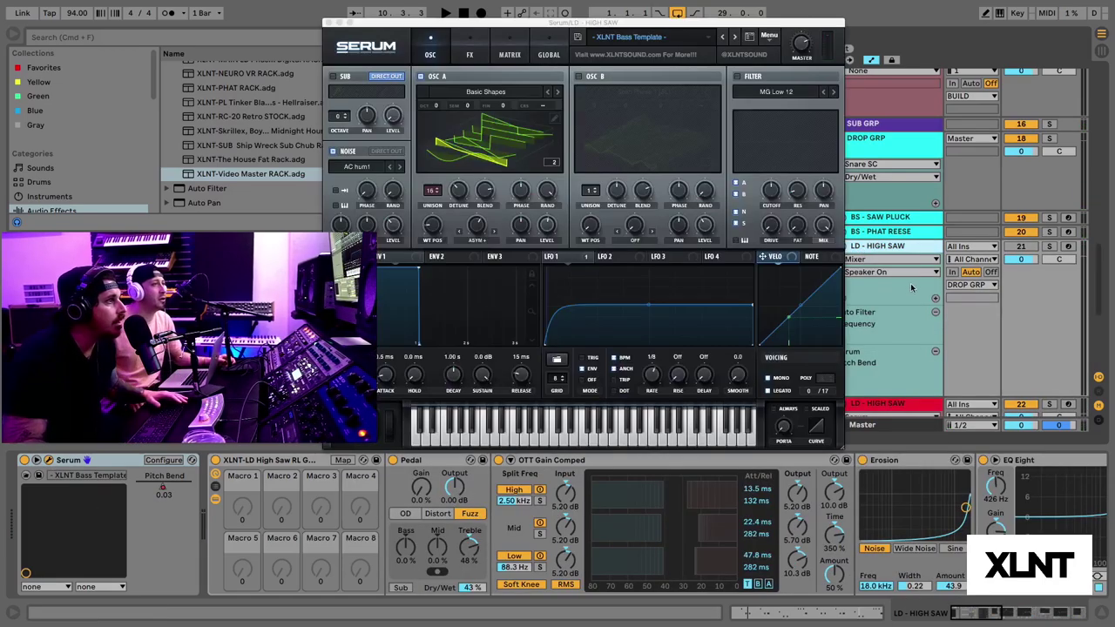
Set the rebuilt lead's Serum pitch-bend range to 1 semitone up and -1 semitone down.
{"action": "left_click", "coordinate": [895, 406]}
{"action": "scroll", "coordinate": [436, 349], "scroll_direction": "down", "scroll_amount": 1}
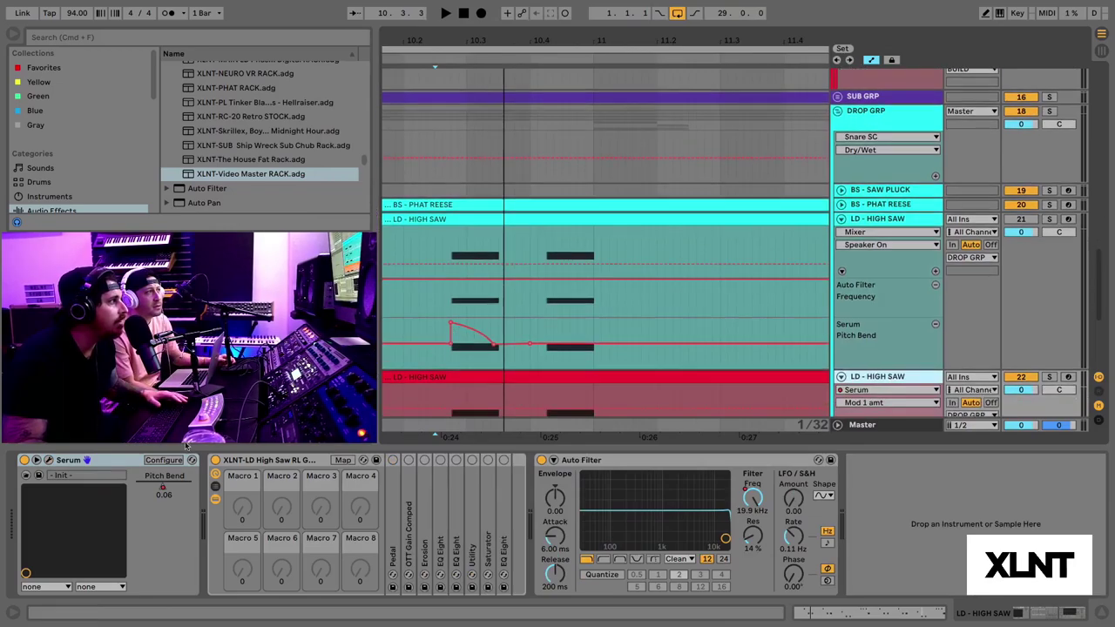
{"action": "left_click", "coordinate": [50, 460]}
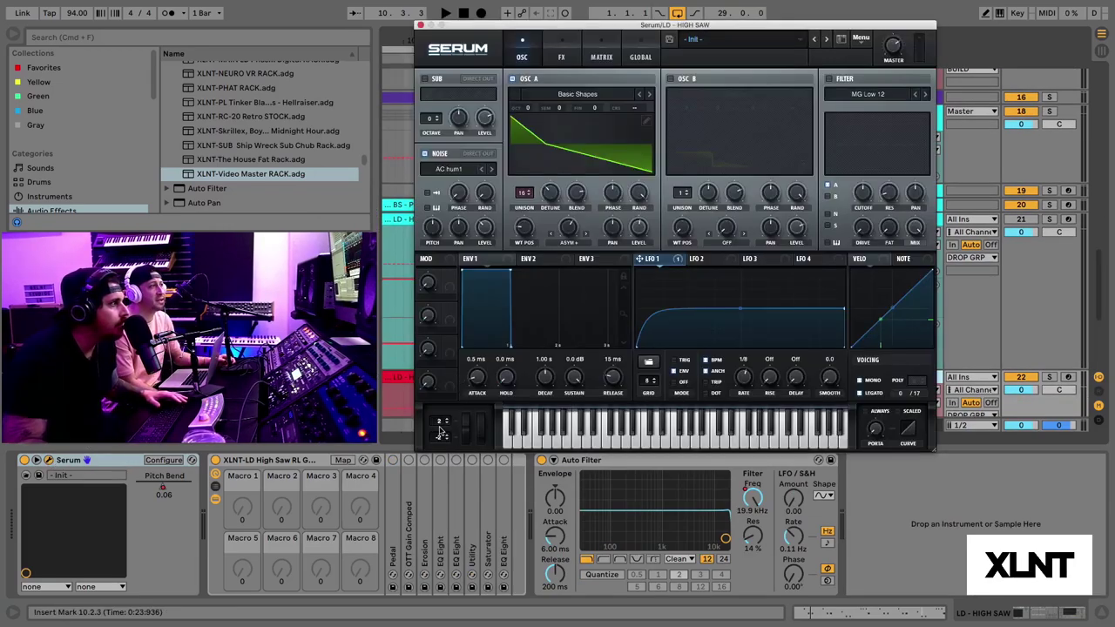
{"action": "left_click_drag", "start_coordinate": [439, 433], "coordinate": [440, 438]}
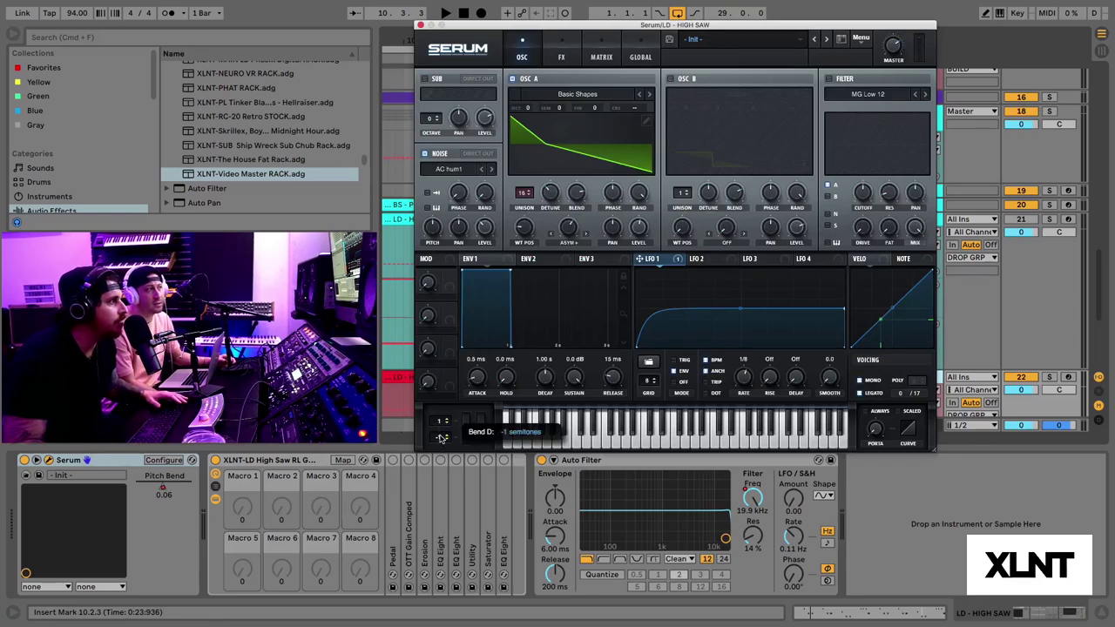
{"action": "left_click", "coordinate": [420, 24]}
Play the original lead's pitch-bent note from 10.2.3, closing its Serum window, as a reference for the rebuilt lead.
{"action": "left_click", "coordinate": [444, 330]}
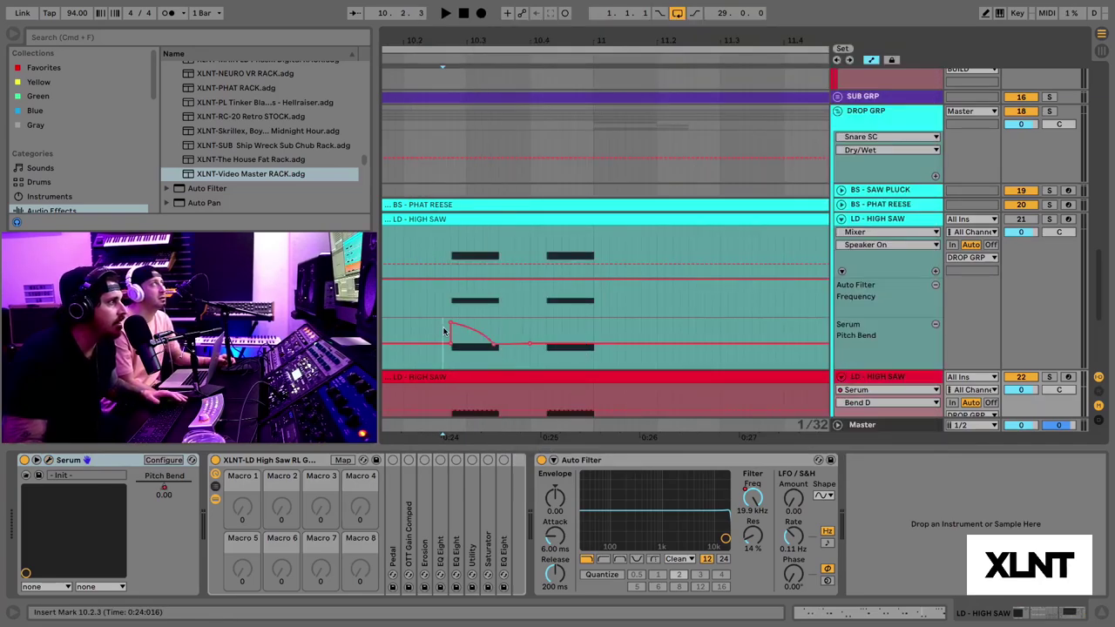
{"action": "key", "text": "space"}
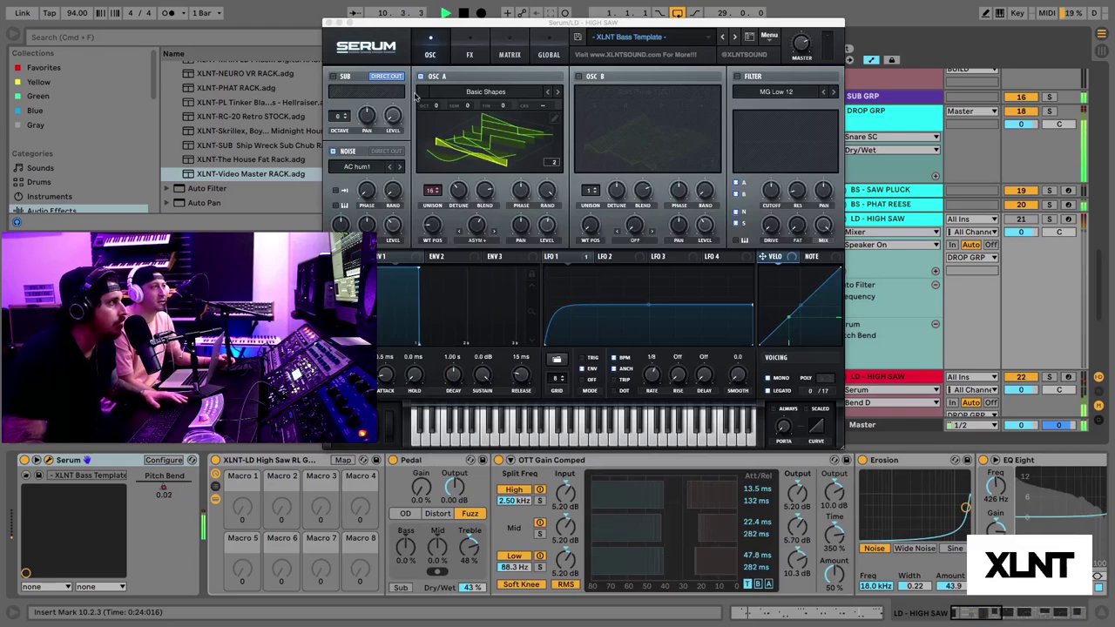
{"action": "key", "text": "space"}
{"action": "left_click", "coordinate": [329, 23]}
{"action": "key", "text": "space"}
{"action": "scroll", "coordinate": [493, 322], "scroll_direction": "up", "scroll_amount": 3}
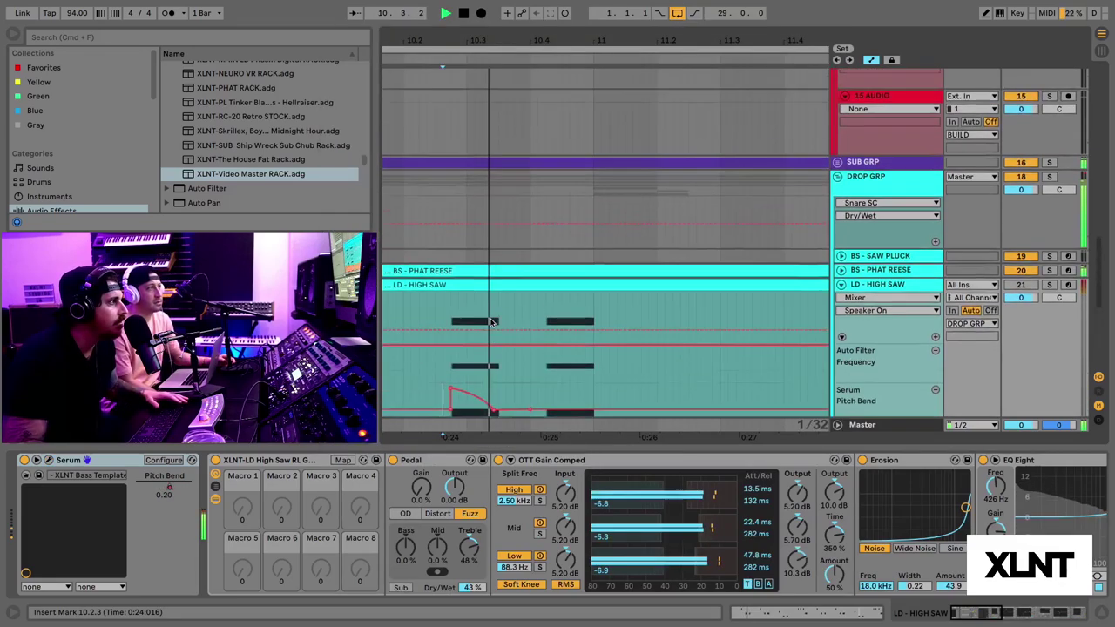
{"action": "scroll", "coordinate": [493, 322], "scroll_direction": "down", "scroll_amount": 5}
{"action": "scroll", "coordinate": [490, 323], "scroll_direction": "down", "scroll_amount": 4}
{"action": "key", "text": "space"}
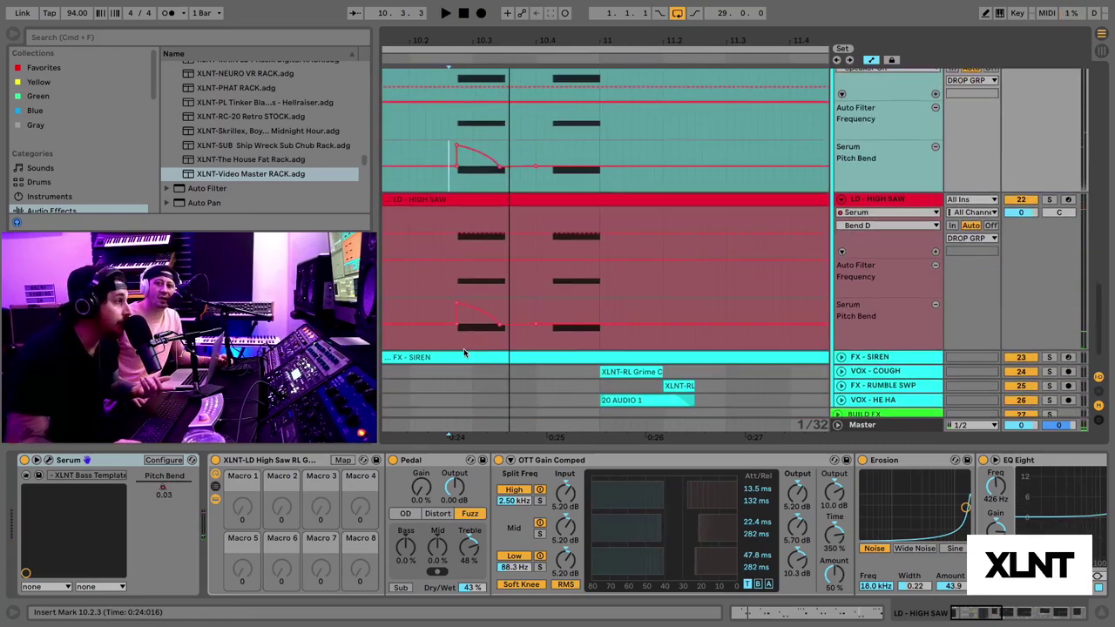
Play the rebuilt lead from 10.2.4 to hear its pitch bend with the new range.
{"action": "left_click", "coordinate": [453, 345]}
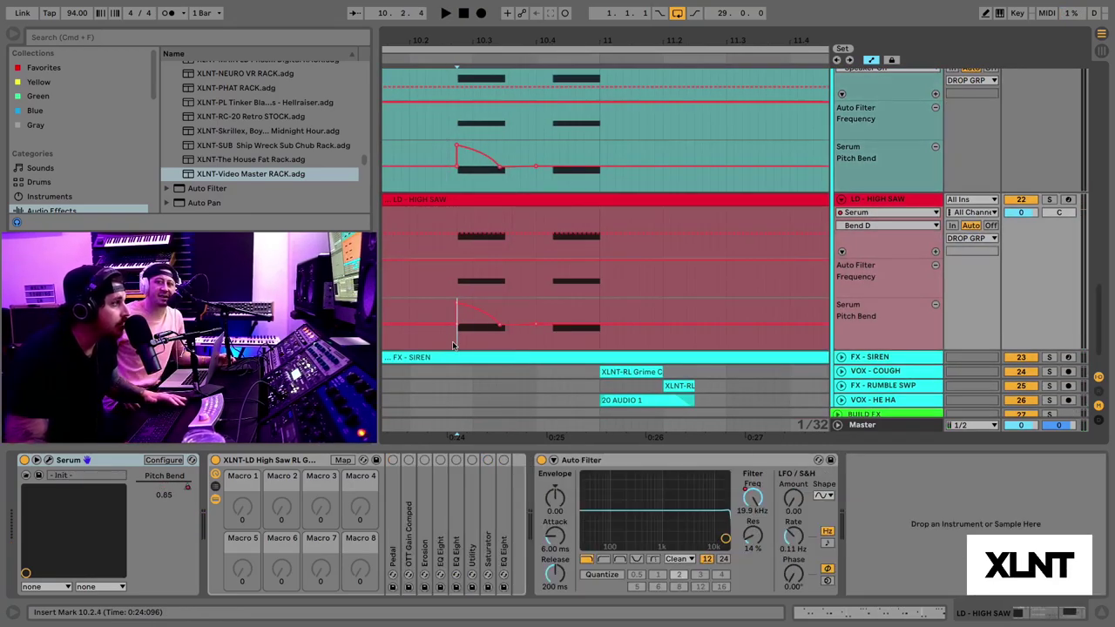
{"action": "key", "text": "space"}
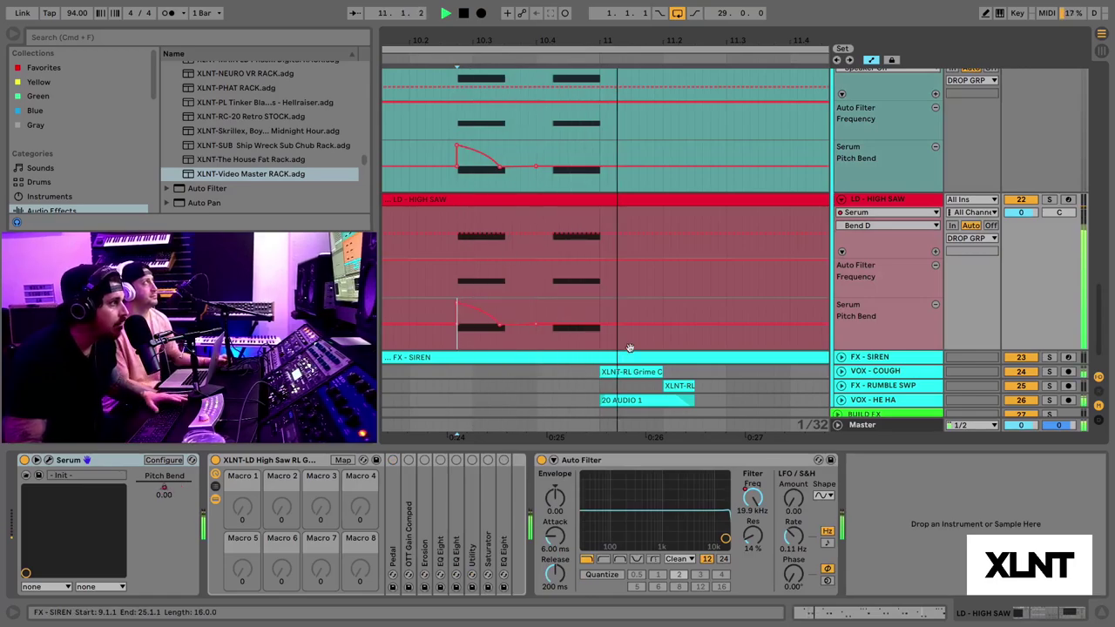
{"action": "key", "text": "space"}
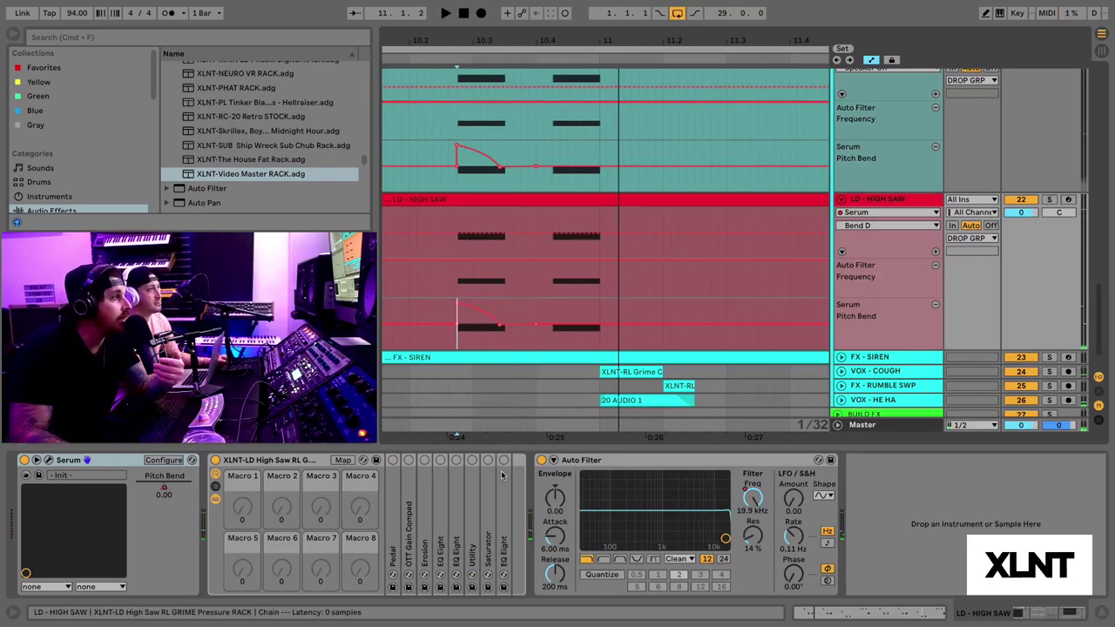
Enable the Pedal effect in the rebuilt lead's effects rack, play the lead through it and collapse the device.
{"action": "double_click", "coordinate": [394, 480]}
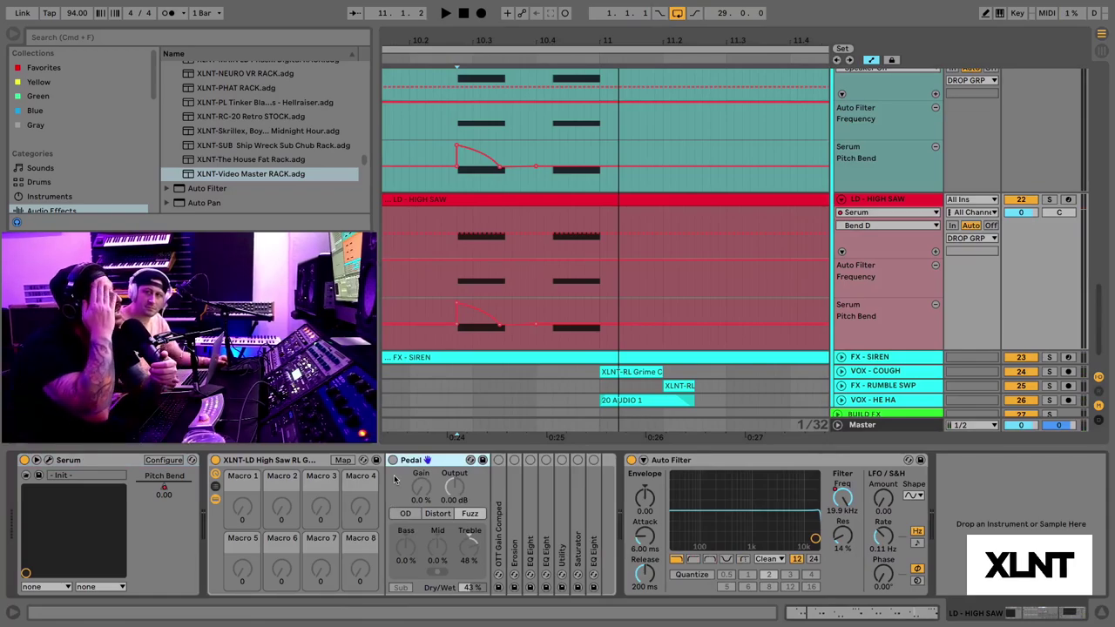
{"action": "left_click", "coordinate": [393, 461]}
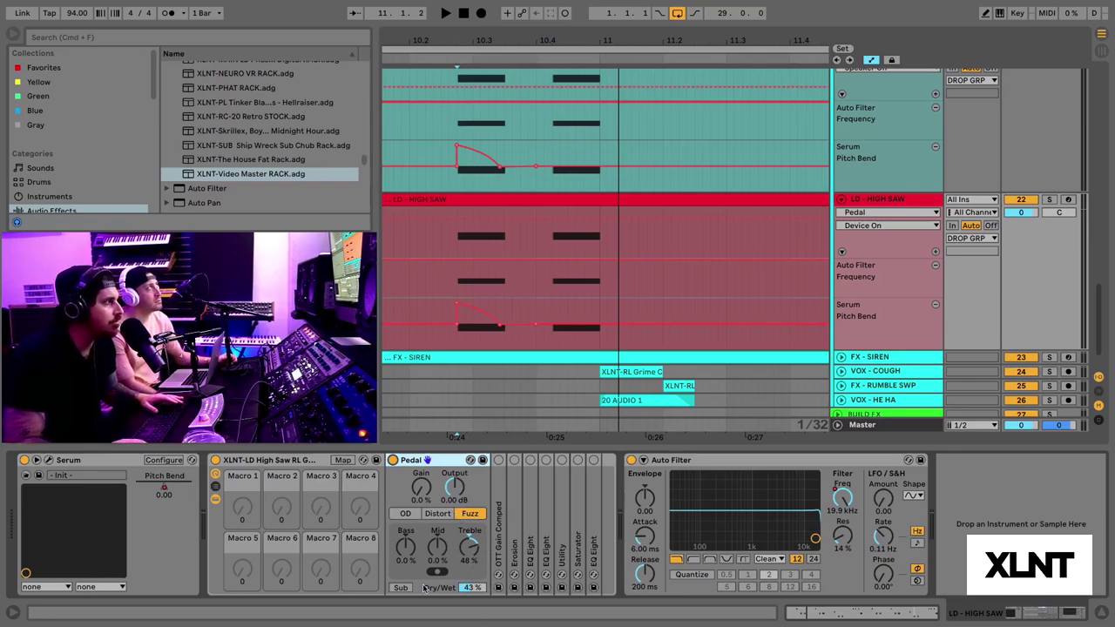
{"action": "key", "text": "space"}
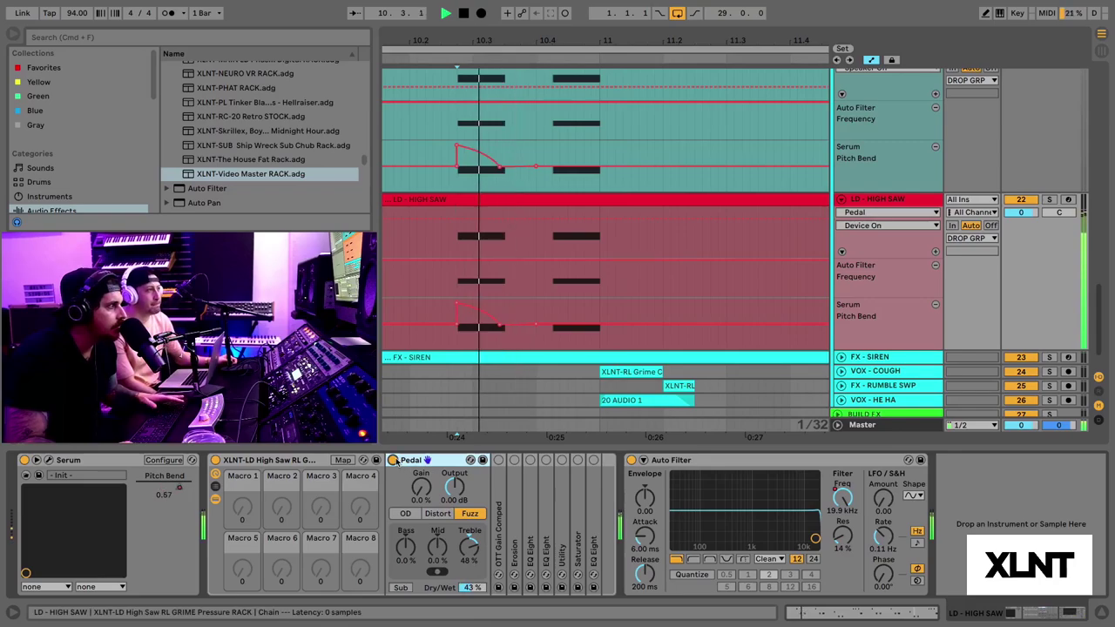
{"action": "key", "text": "space"}
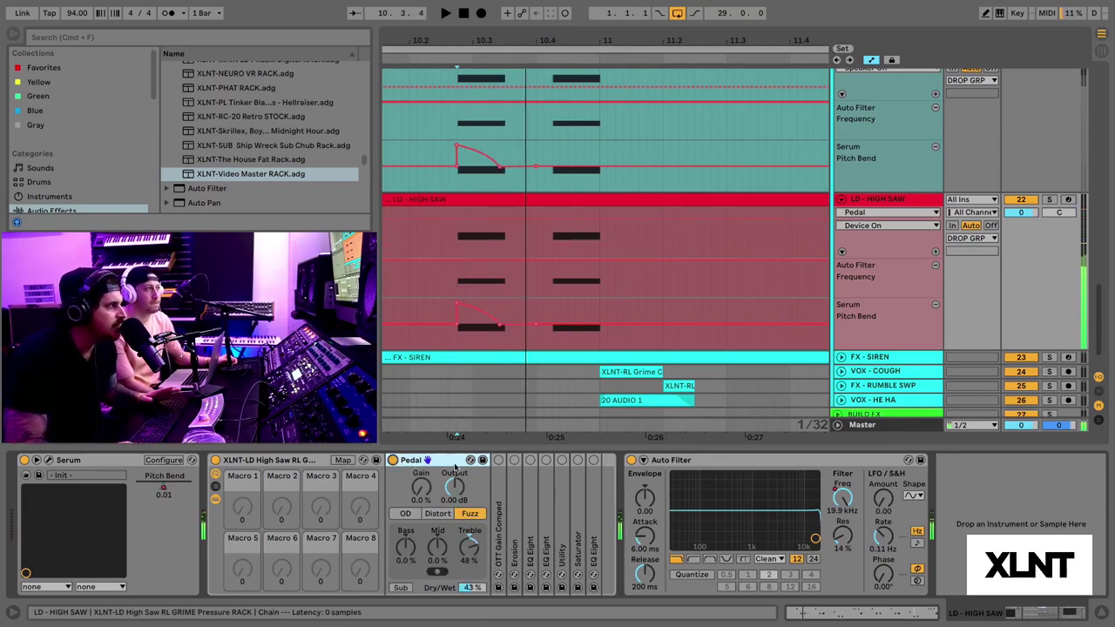
{"action": "double_click", "coordinate": [440, 460]}
Enable OTT Gain Comped in the lead's effects rack, then collapse the device.
{"action": "double_click", "coordinate": [405, 512]}
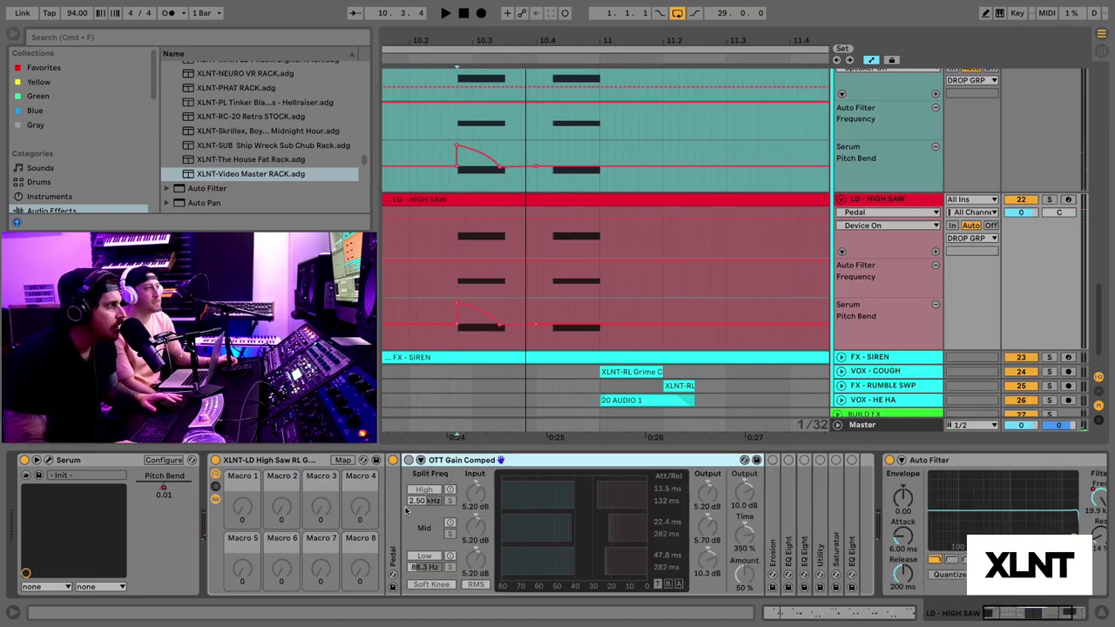
{"action": "left_click", "coordinate": [409, 460]}
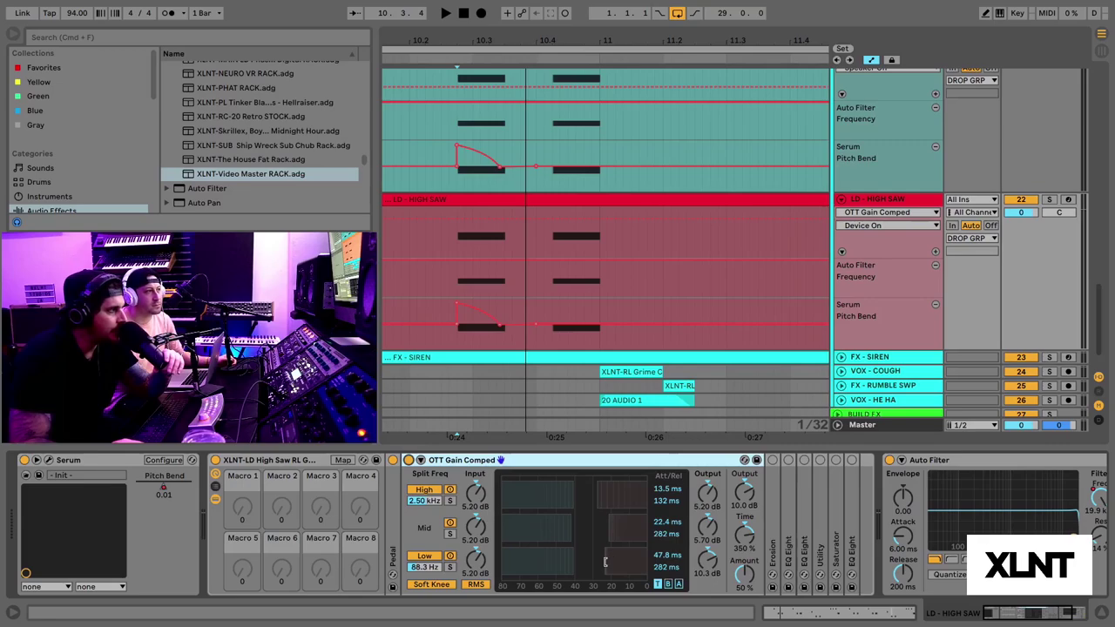
{"action": "double_click", "coordinate": [631, 460]}
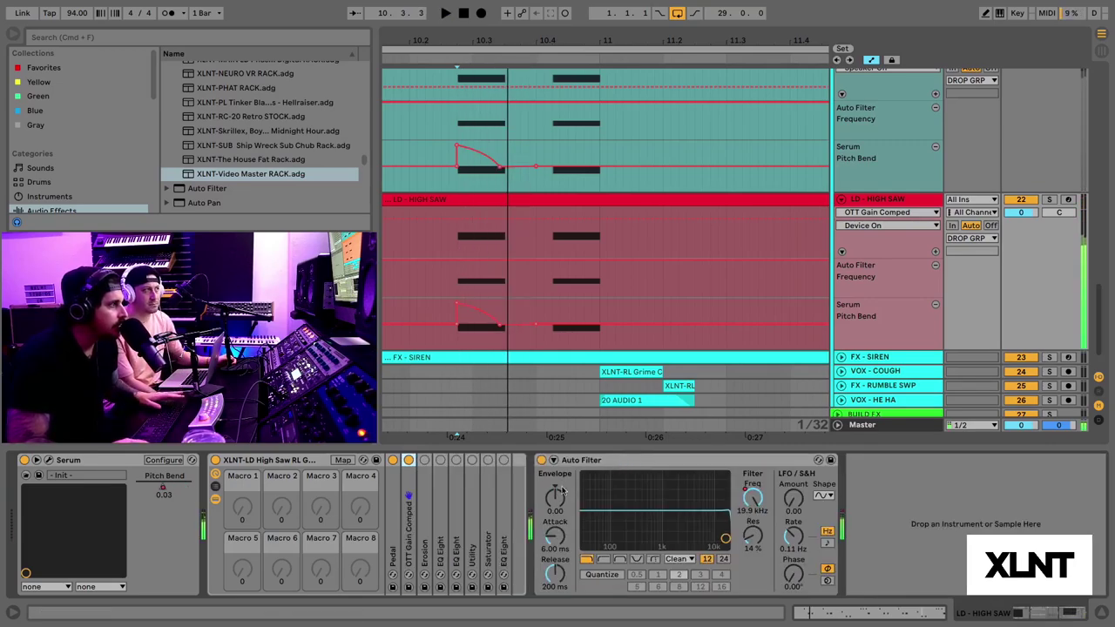
Expand and enable Erosion in the lead's effects rack, then play the lead through it.
{"action": "double_click", "coordinate": [425, 514]}
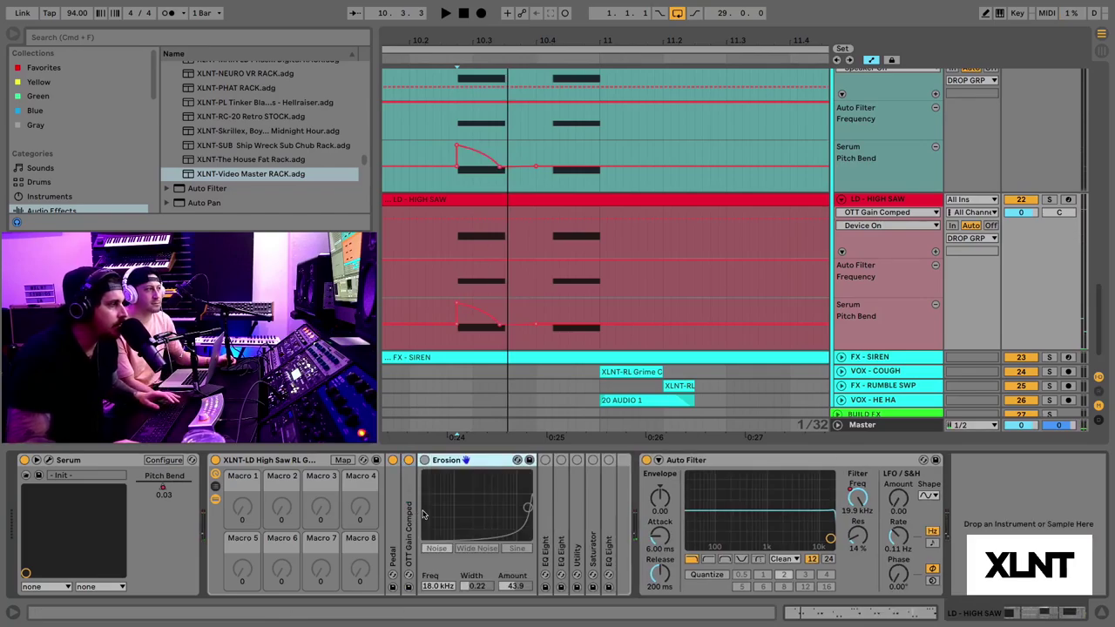
{"action": "left_click", "coordinate": [424, 460]}
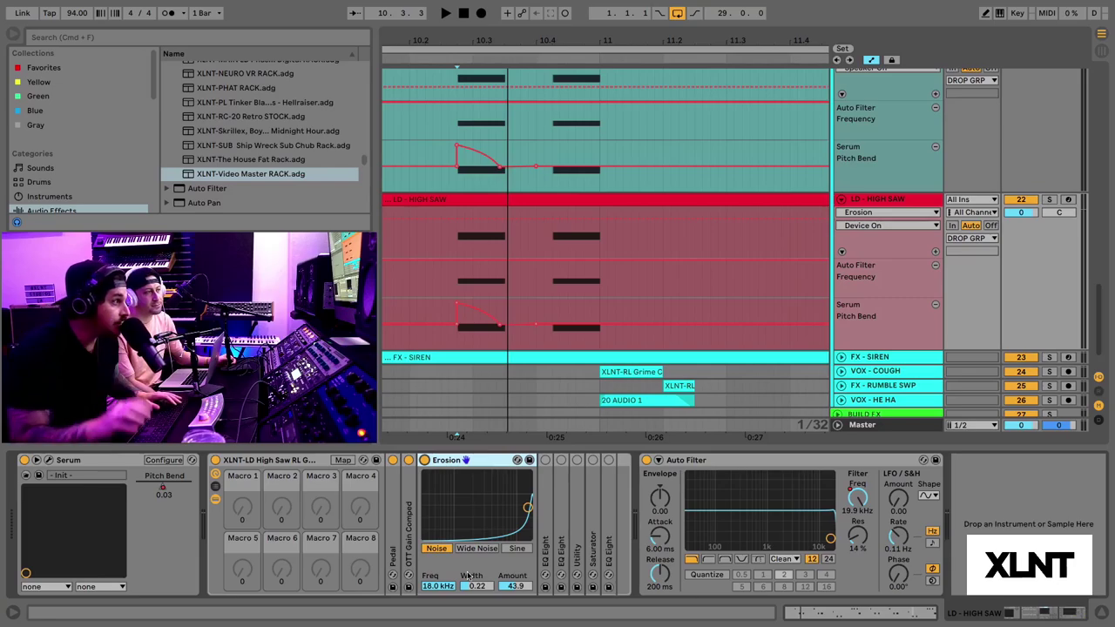
{"action": "key", "text": "space"}
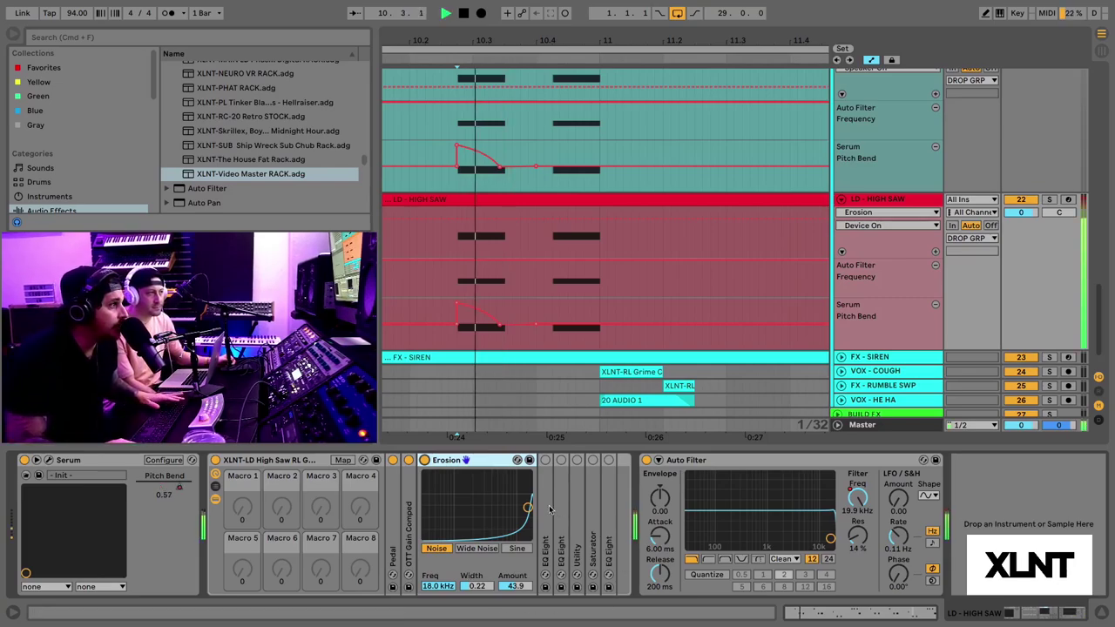
{"action": "key", "text": "space"}
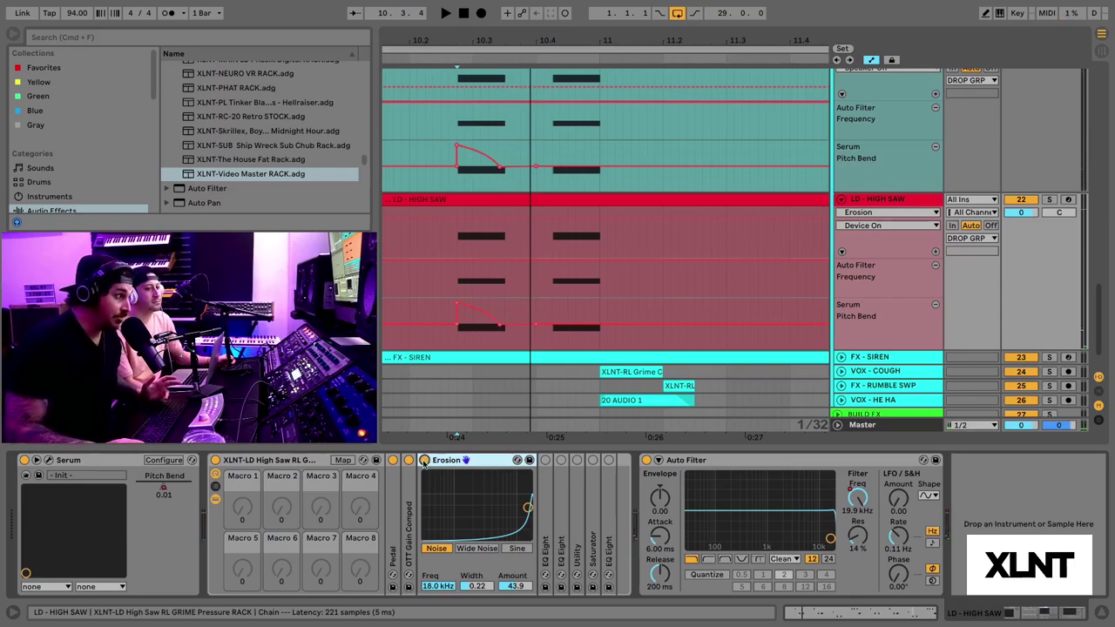
Compare the lead with Erosion bypassed and active, leave Erosion enabled and collapse it.
{"action": "key", "text": "space"}
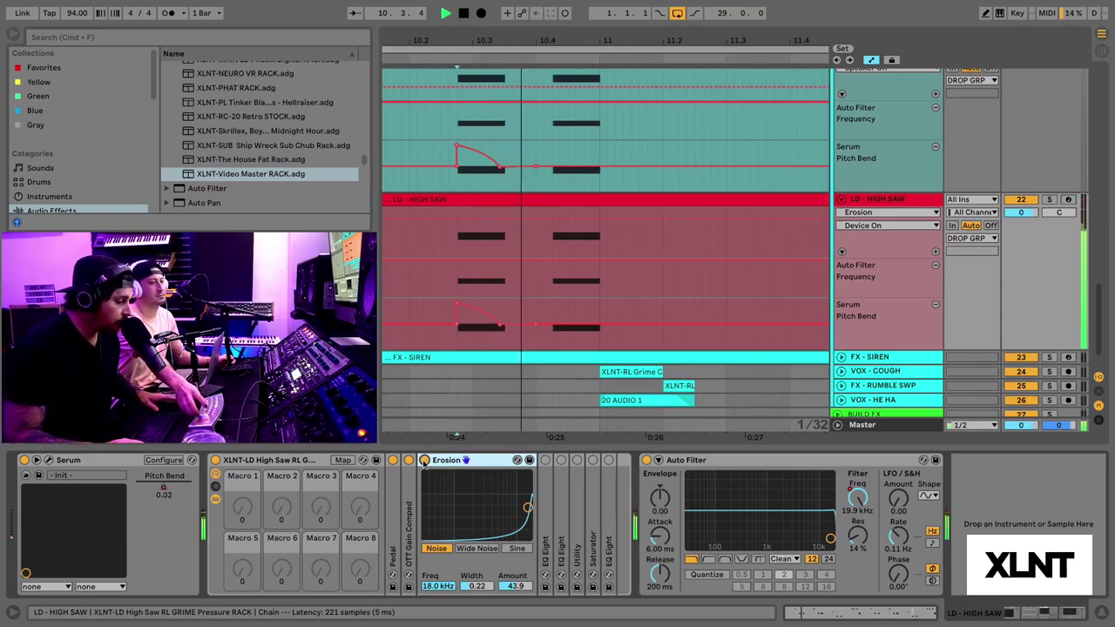
{"action": "key", "text": "space"}
{"action": "left_click", "coordinate": [425, 461]}
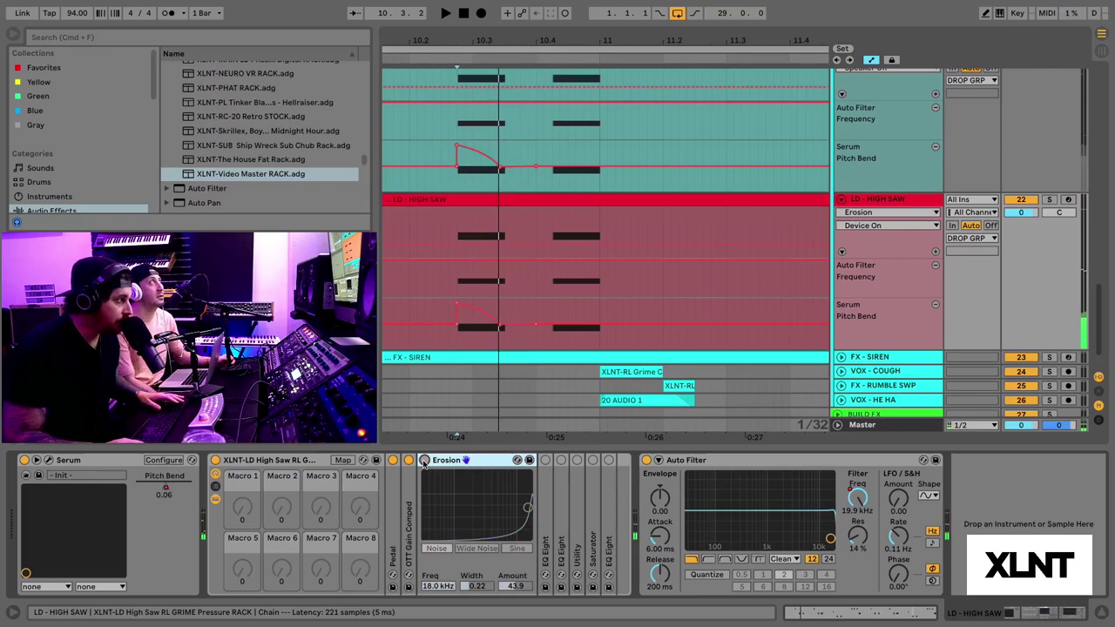
{"action": "left_click", "coordinate": [424, 460]}
{"action": "double_click", "coordinate": [449, 459]}
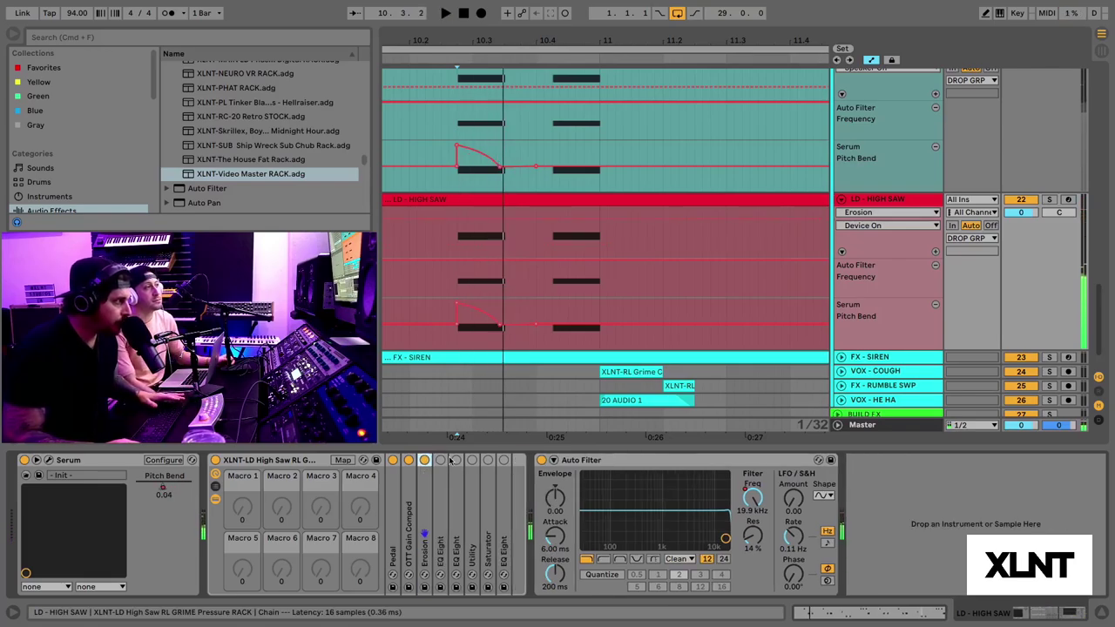
Enable the first EQ Eight in the lead's effects rack, with its 9.30 dB boost at 426 Hz, play the lead and collapse the device.
{"action": "double_click", "coordinate": [441, 460]}
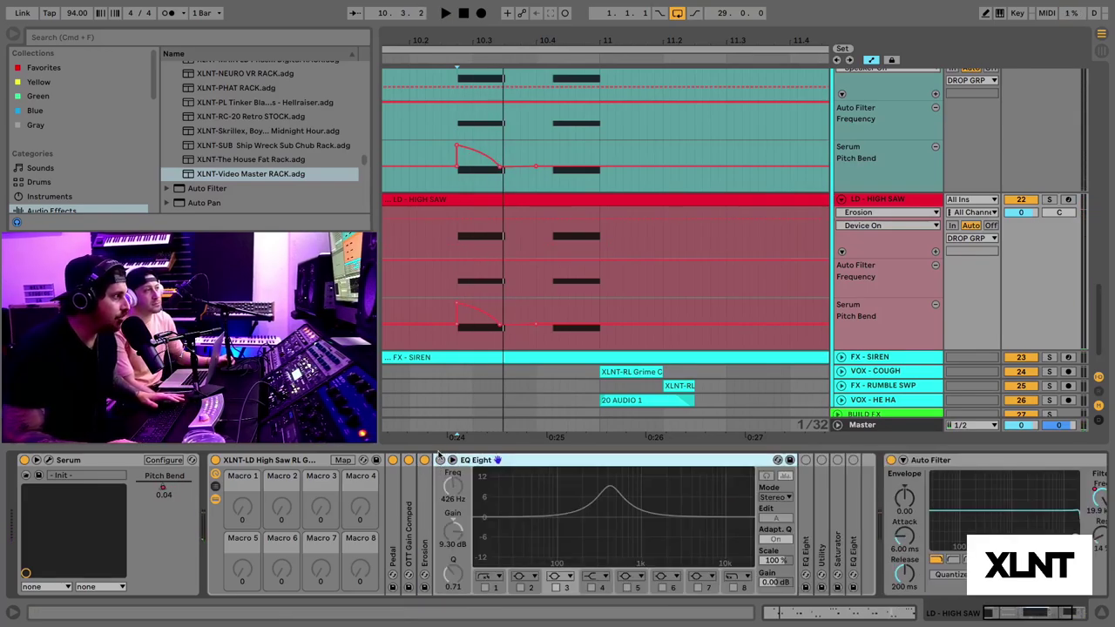
{"action": "left_click", "coordinate": [610, 490]}
{"action": "key", "text": "space"}
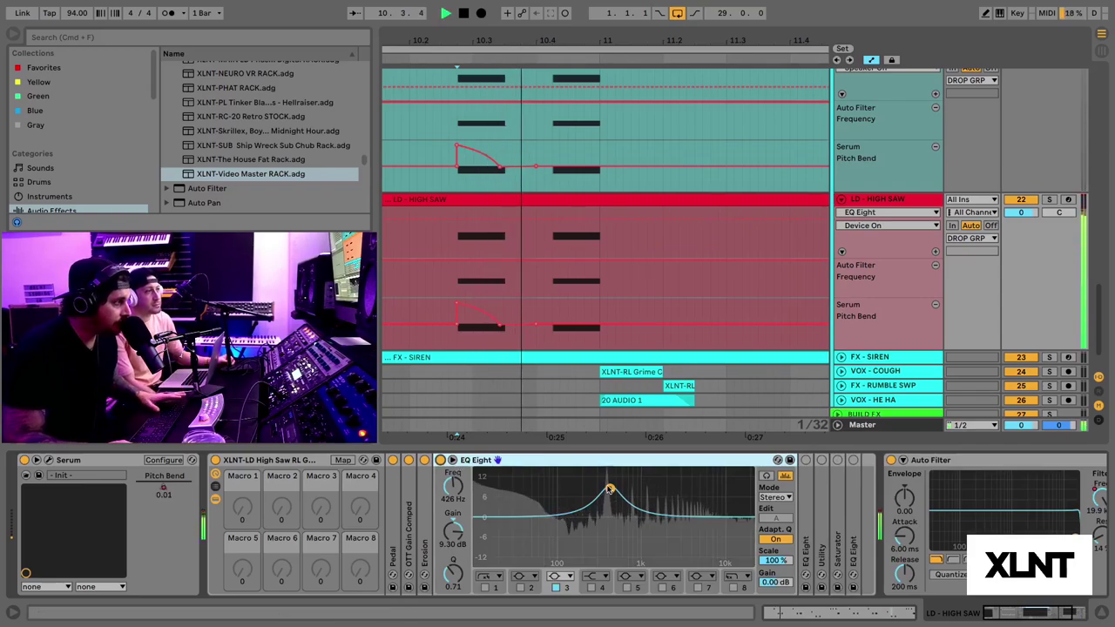
{"action": "key", "text": "space"}
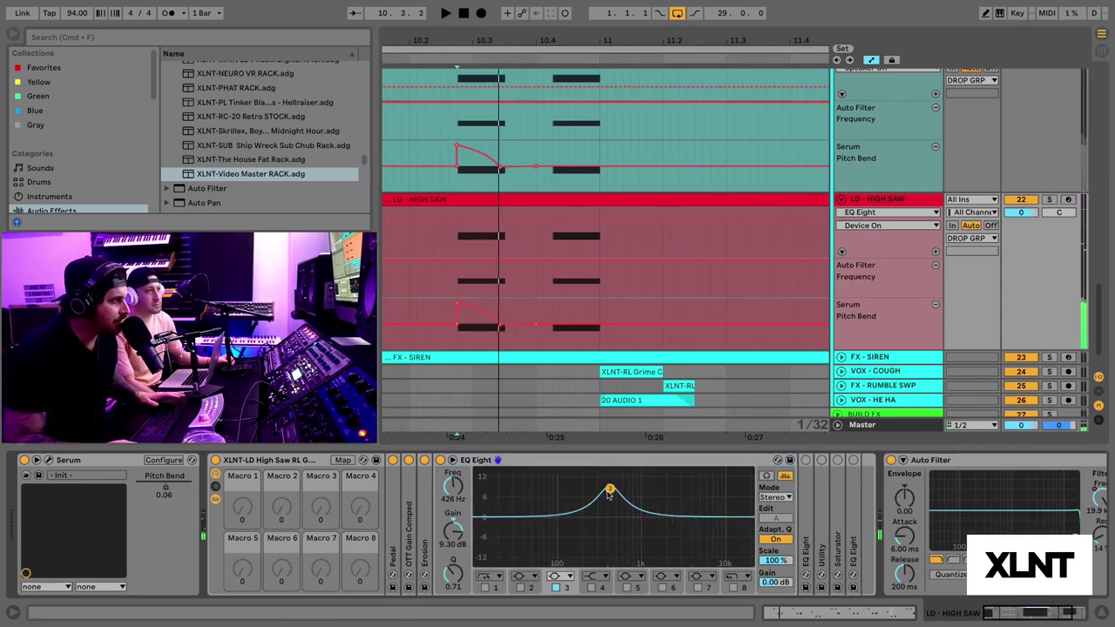
{"action": "scroll", "coordinate": [616, 490], "scroll_direction": "right", "scroll_amount": 2}
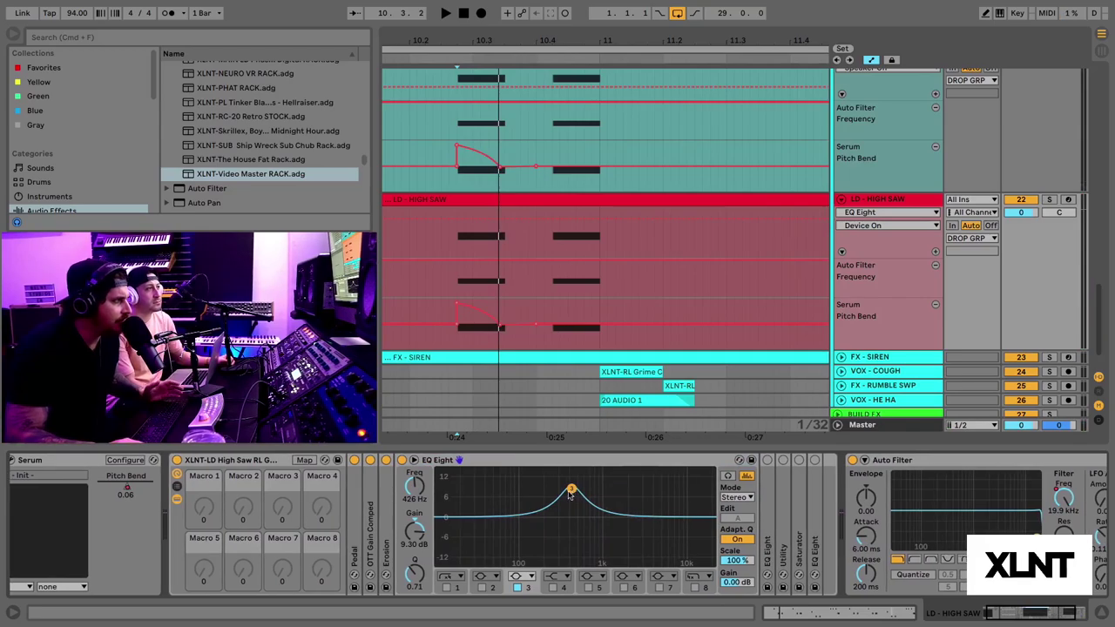
{"action": "key", "text": "space"}
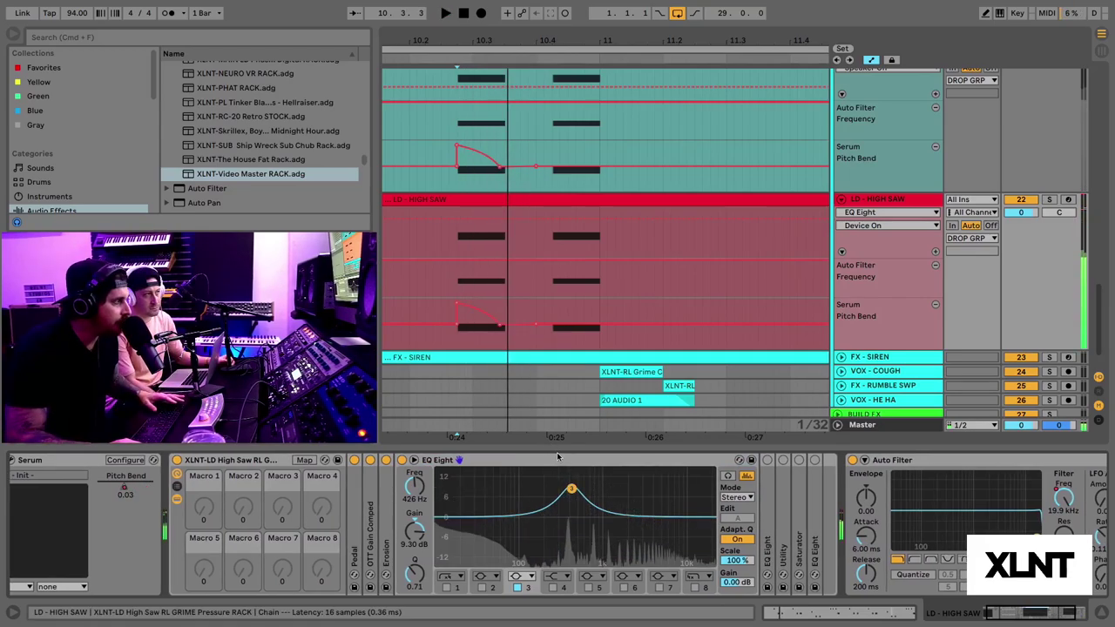
{"action": "double_click", "coordinate": [560, 459]}
Enable the second EQ Eight in the lead's effects rack, play the lead through it and collapse the device.
{"action": "double_click", "coordinate": [404, 510]}
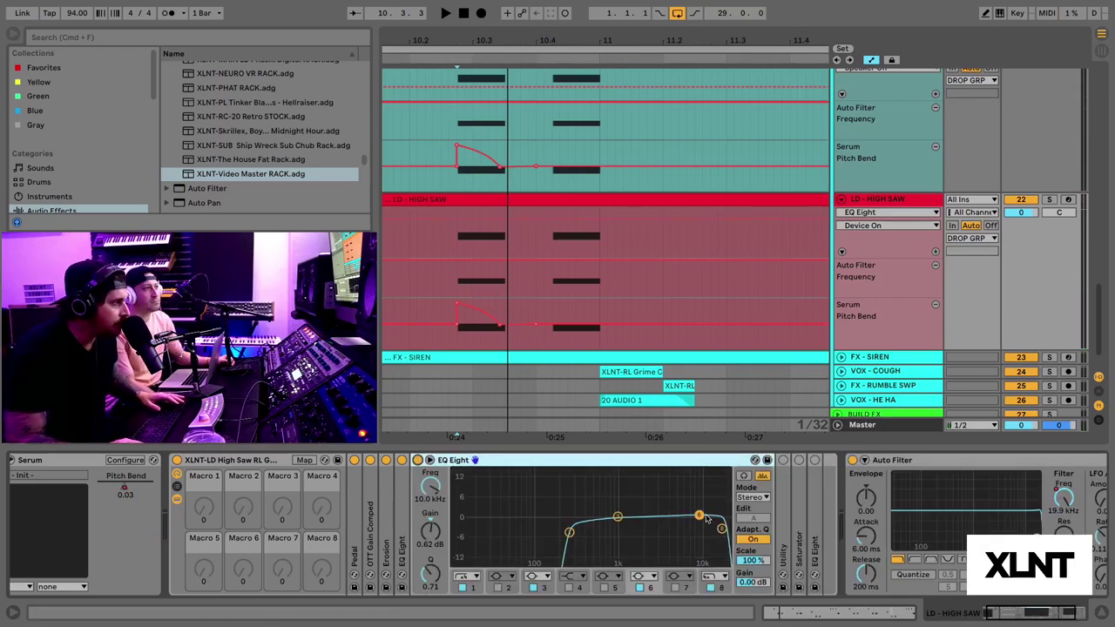
{"action": "key", "text": "space"}
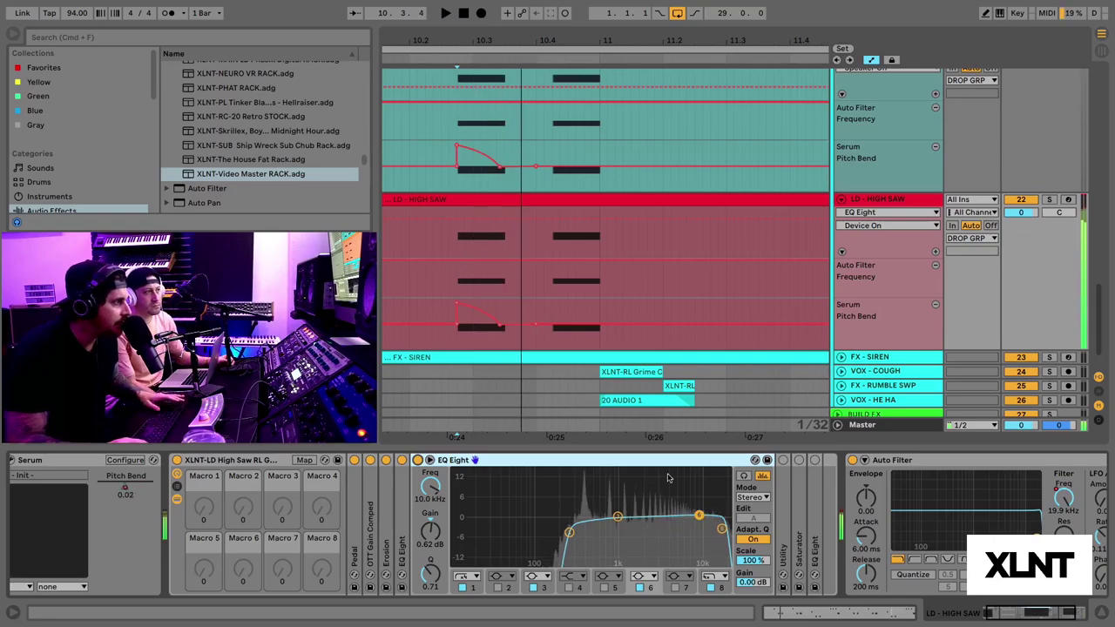
{"action": "key", "text": "space"}
{"action": "double_click", "coordinate": [638, 461]}
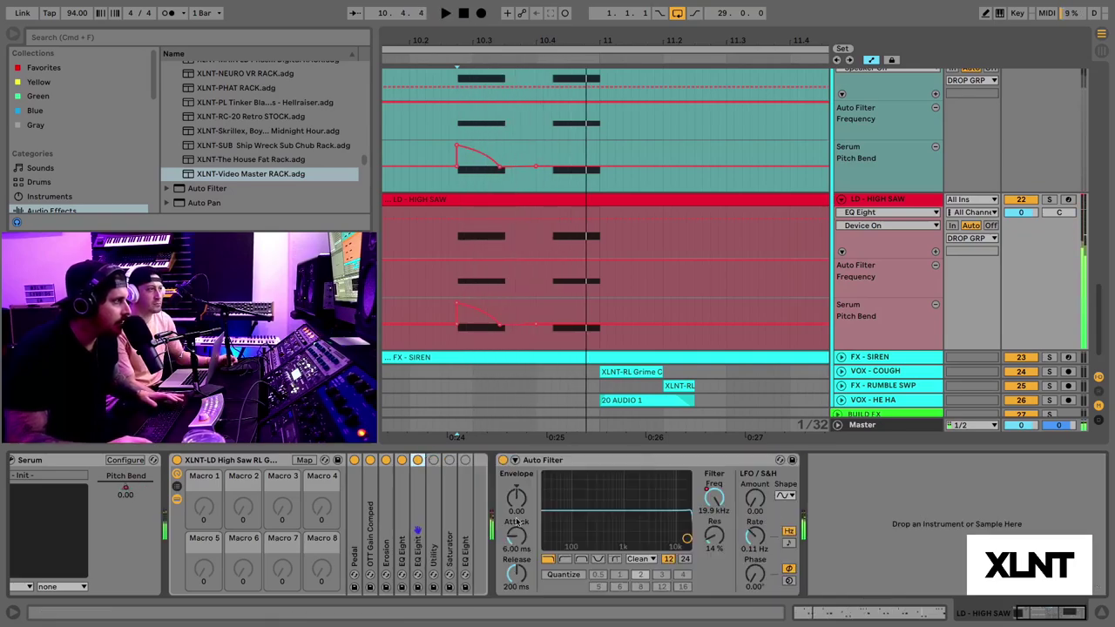
Enable Utility in the lead's rack, with 74 % width and 3.33 dB gain, play the lead through it and collapse the device.
{"action": "double_click", "coordinate": [436, 514]}
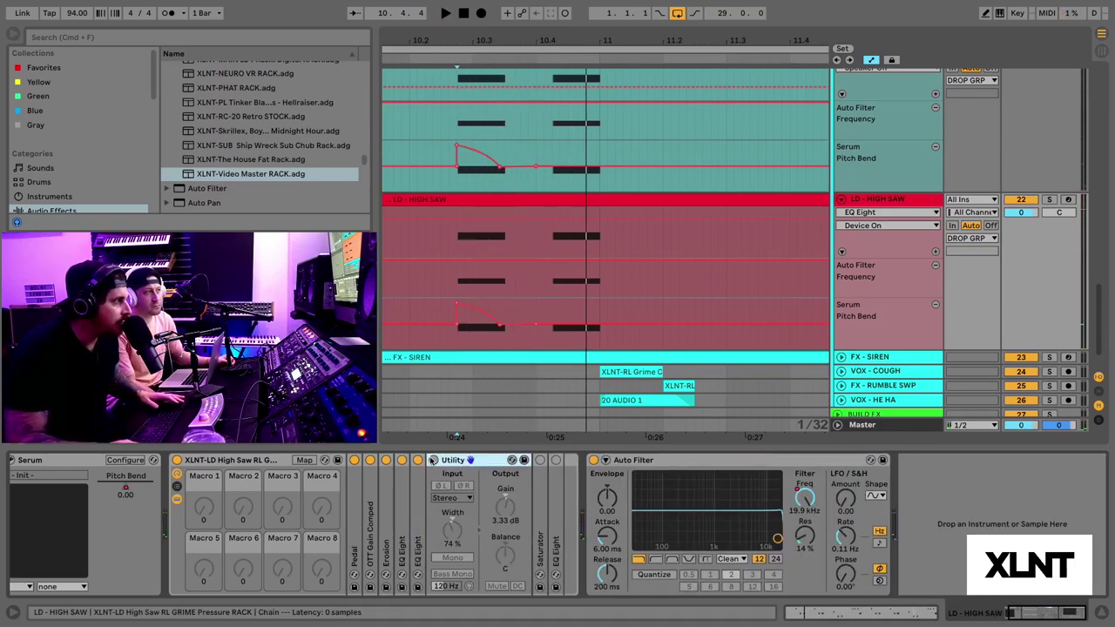
{"action": "left_click", "coordinate": [434, 460]}
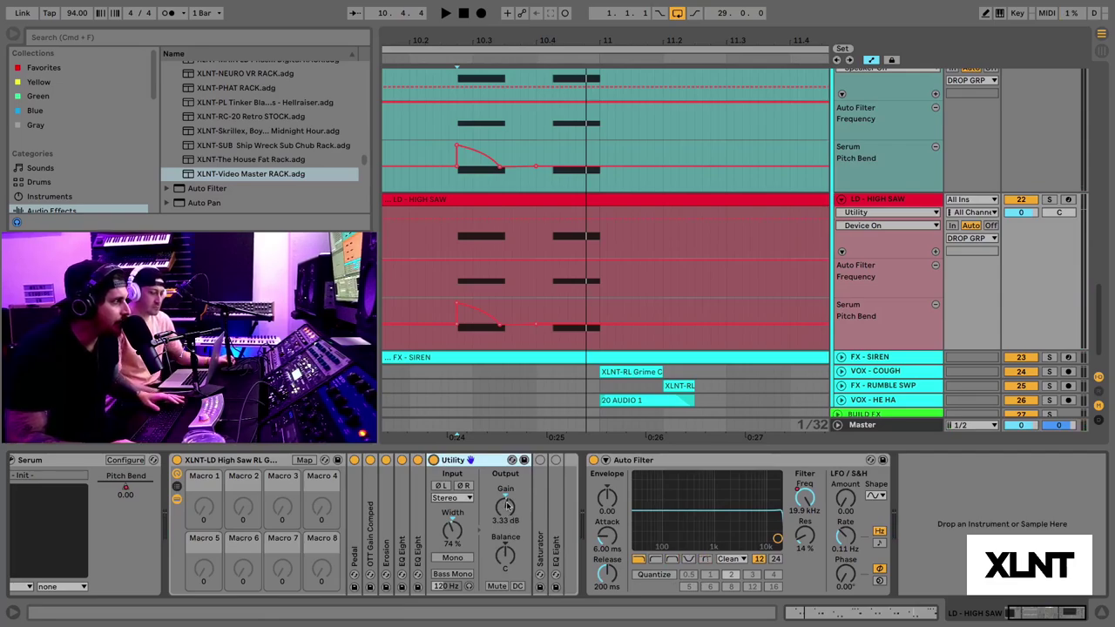
{"action": "key", "text": "space"}
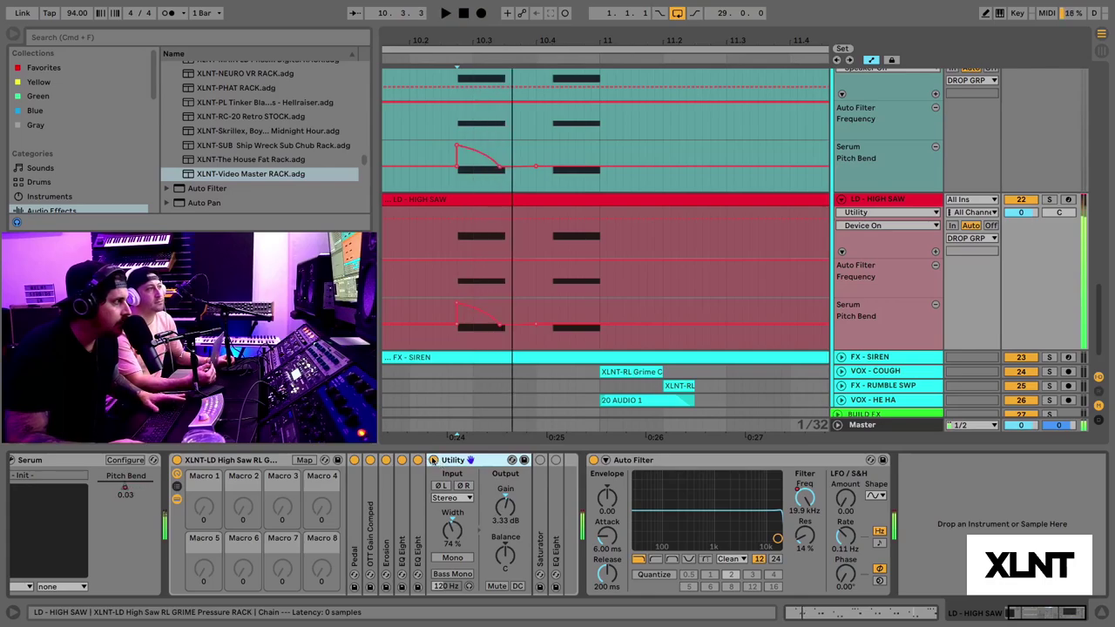
{"action": "key", "text": "space"}
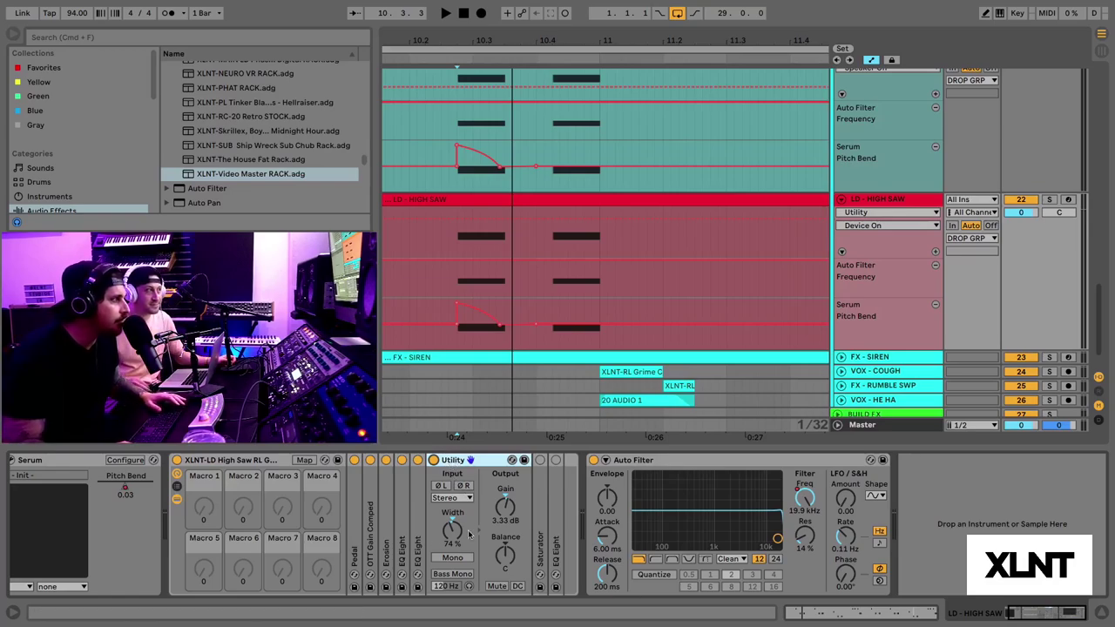
{"action": "double_click", "coordinate": [456, 462]}
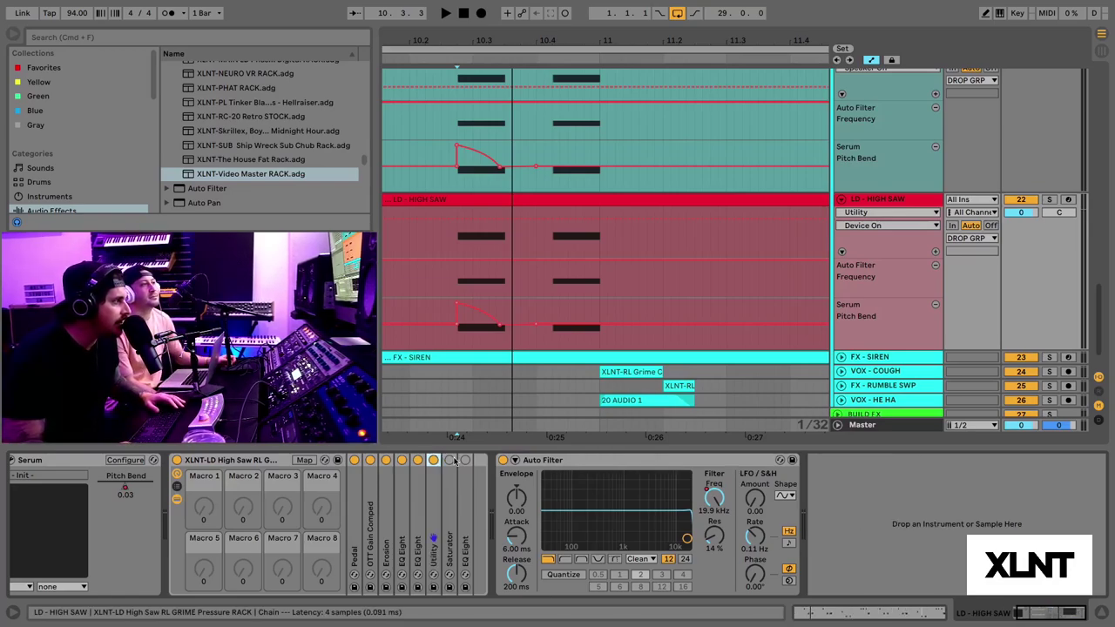
Enable the Saturator with 8.57 dB drive in the lead's rack, play the lead through it and collapse the device.
{"action": "double_click", "coordinate": [450, 511]}
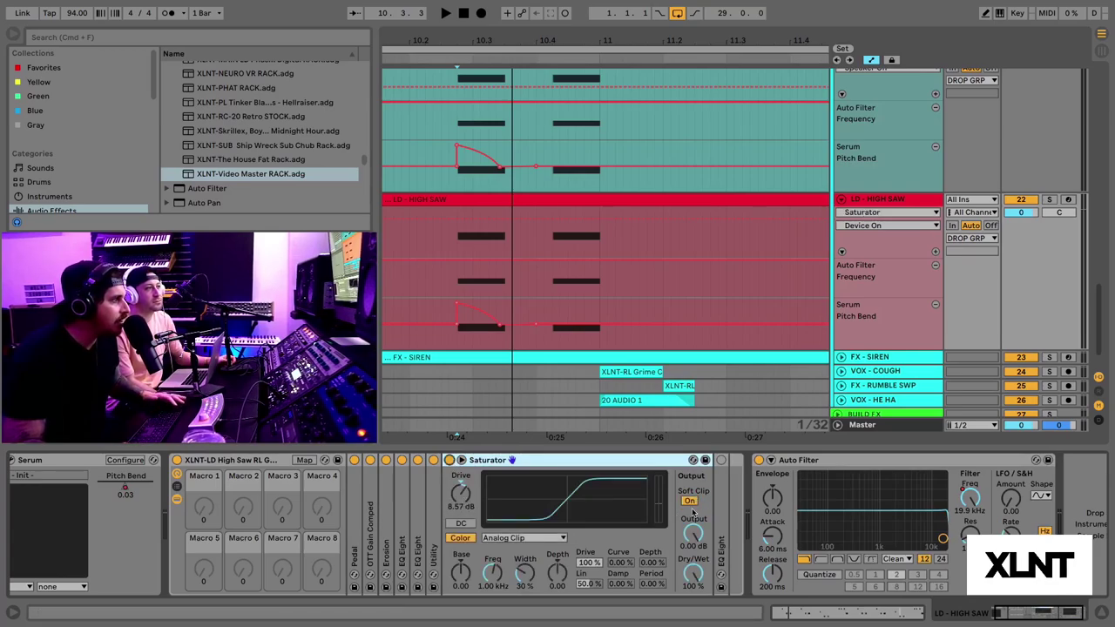
{"action": "key", "text": "space"}
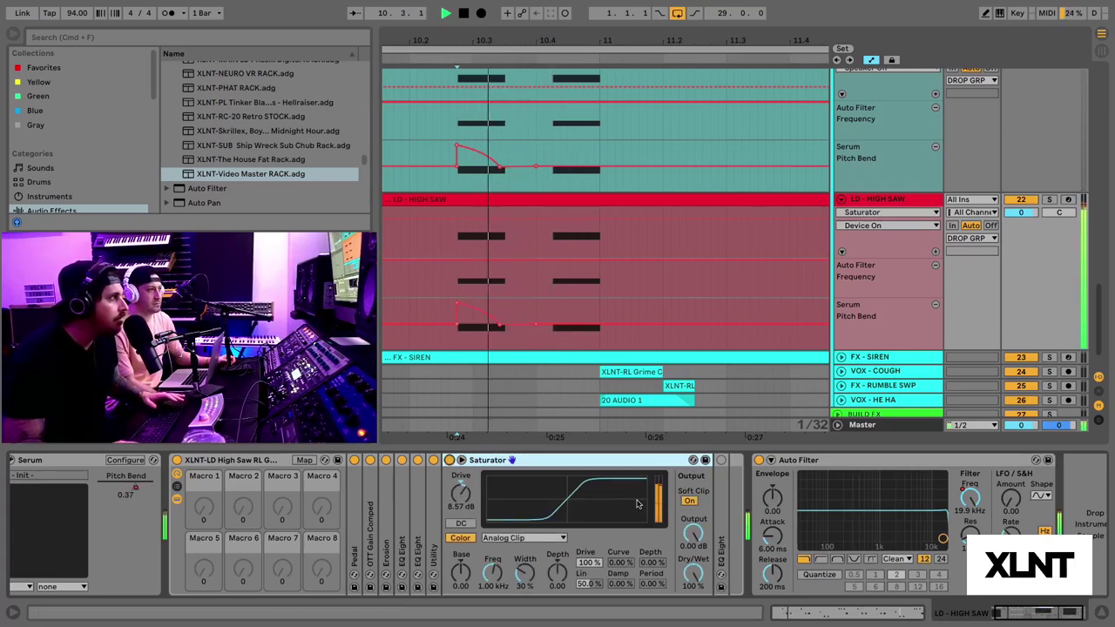
{"action": "double_click", "coordinate": [606, 462]}
Enable the last EQ Eight in the lead's rack, play the lead with the Saturator shown alongside, and collapse the EQ.
{"action": "double_click", "coordinate": [466, 513]}
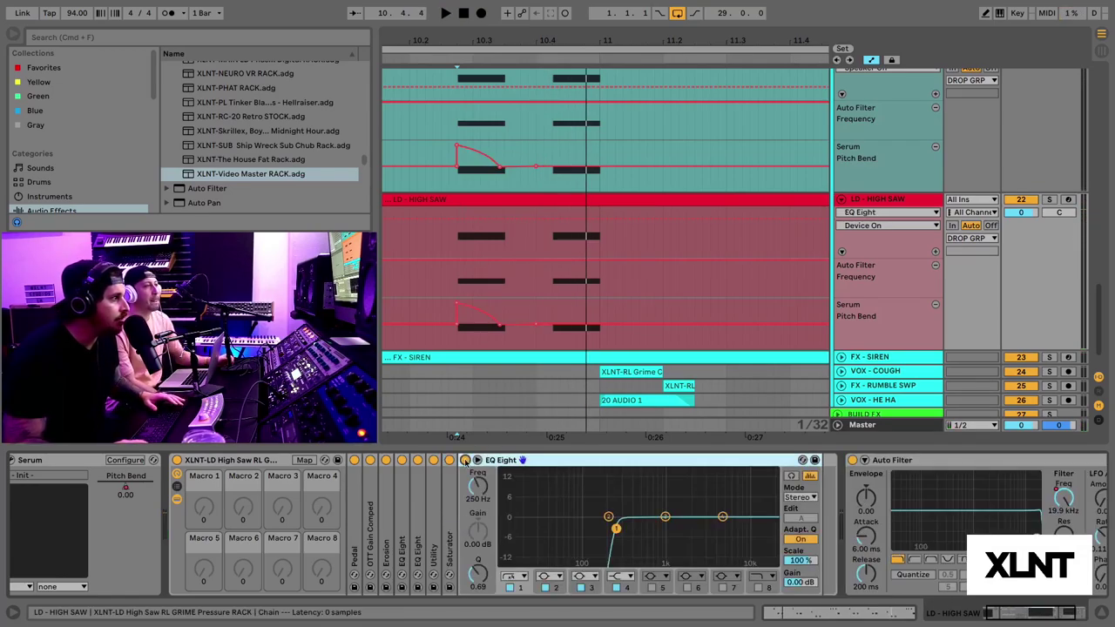
{"action": "double_click", "coordinate": [453, 519]}
{"action": "key", "text": "space"}
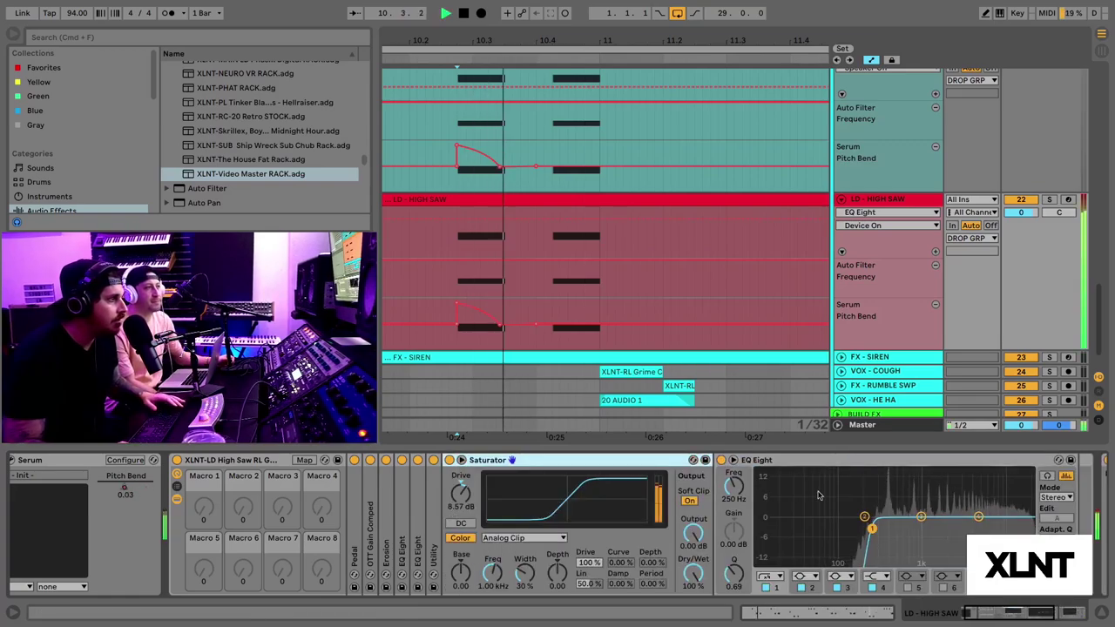
{"action": "double_click", "coordinate": [788, 460]}
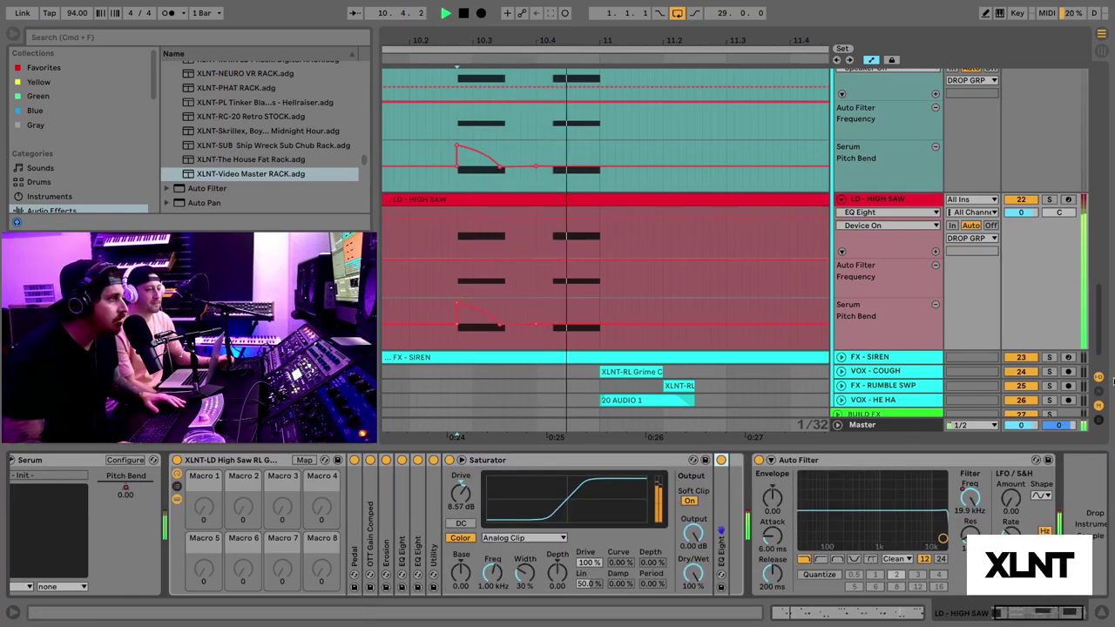
{"action": "key", "text": "space"}
Audition the rebuilt LD - HIGH SAW lead through its complete effects chain.
{"action": "scroll", "coordinate": [1037, 122], "scroll_direction": "up", "scroll_amount": 2}
{"action": "key", "text": "space"}
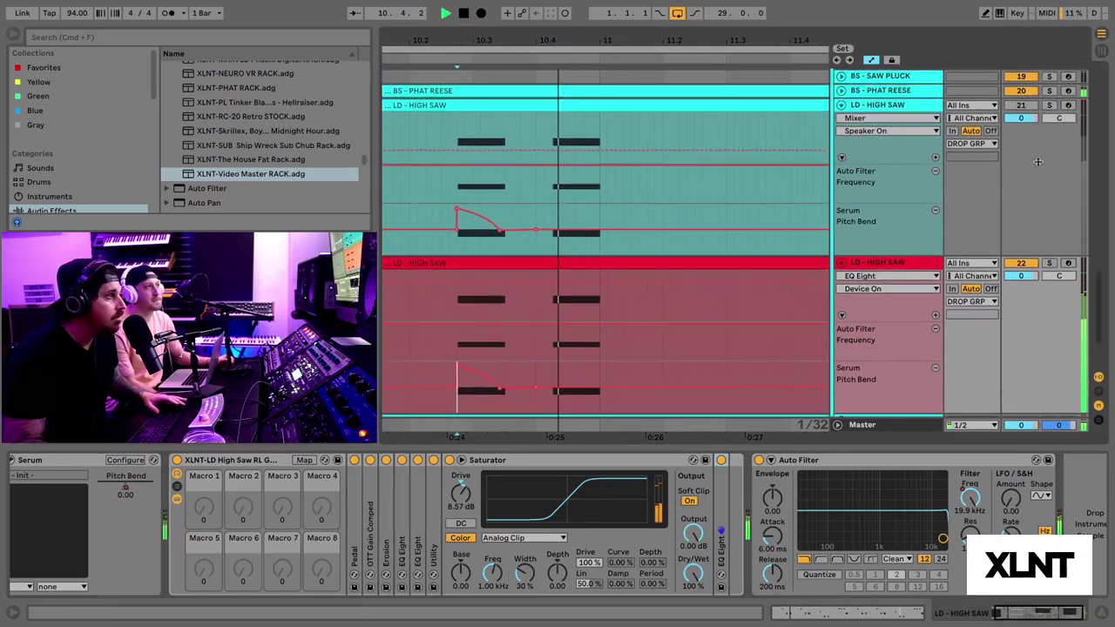
{"action": "key", "text": "space"}
{"action": "key", "text": "space"}
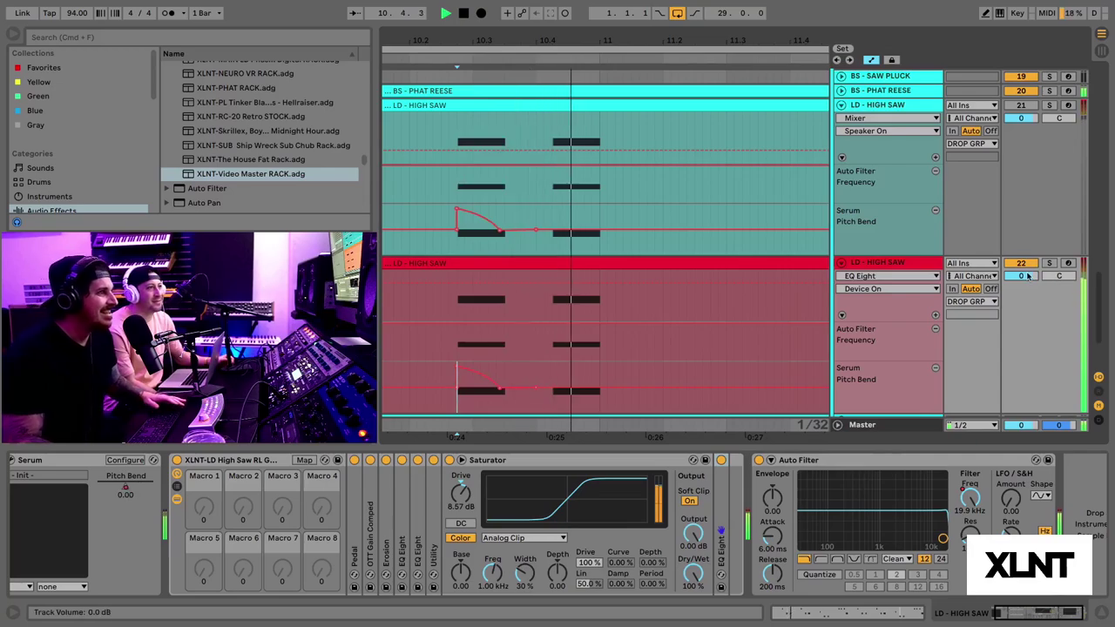
{"action": "key", "text": "space"}
Try the rebuilt lead's track volume at -2.3 dB and 0.3 dB during playback, and return it to 0 dB.
{"action": "mouse_move", "coordinate": [1021, 276]}
{"action": "left_mouse_down"}
{"action": "mouse_move", "coordinate": [1020, 300]}
{"action": "mouse_move", "coordinate": [1021, 257]}
{"action": "left_mouse_up"}
{"action": "key", "text": "space"}
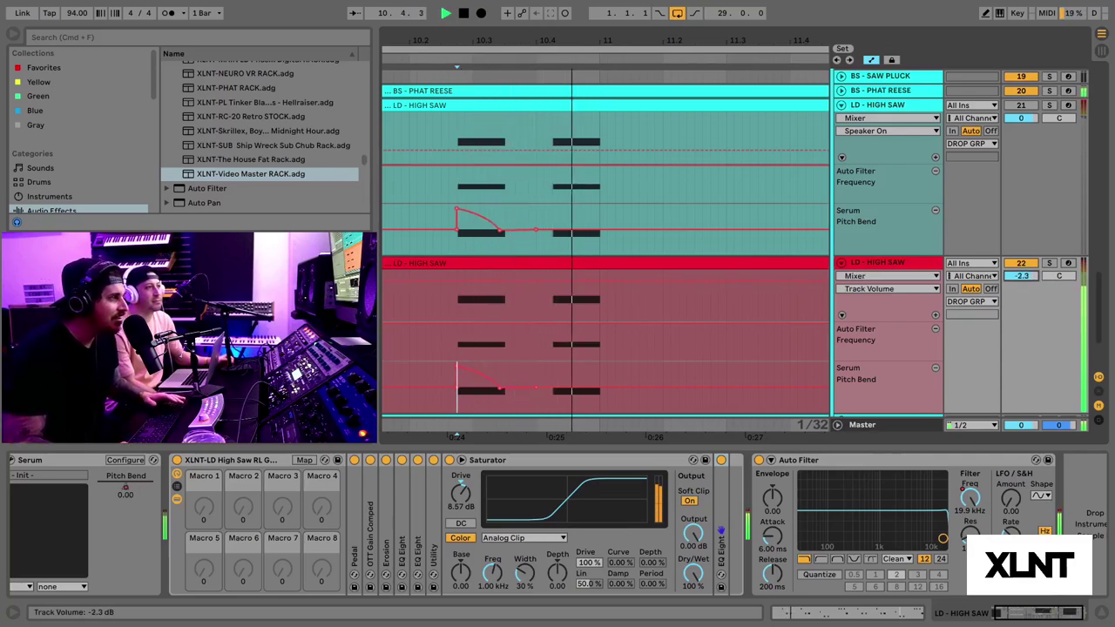
{"action": "key", "text": "space"}
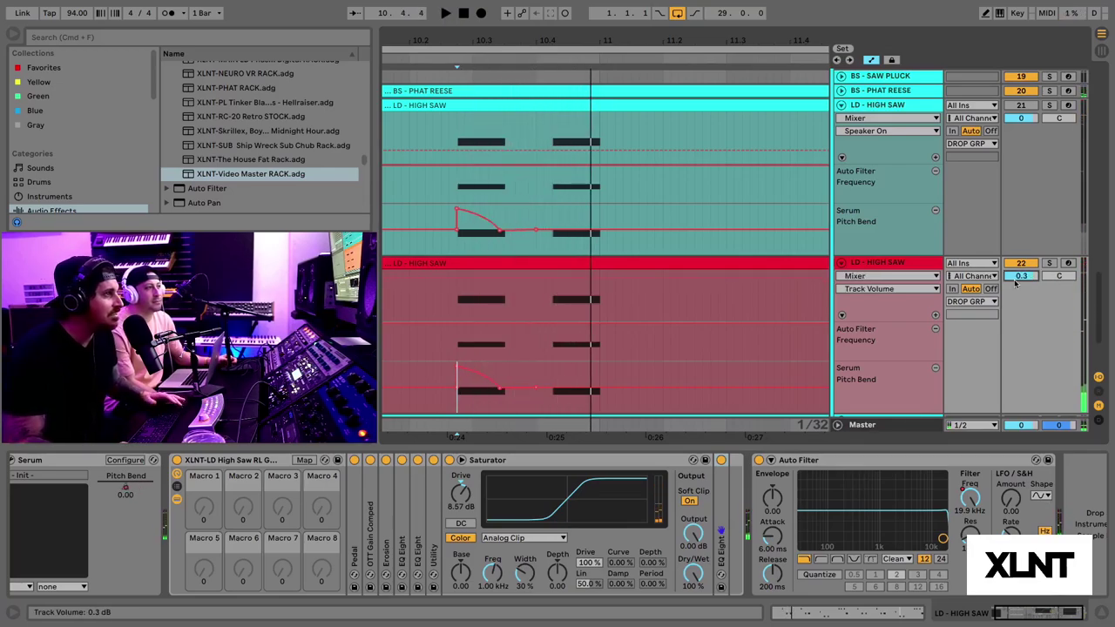
{"action": "key", "text": "space"}
{"action": "key", "text": "space"}
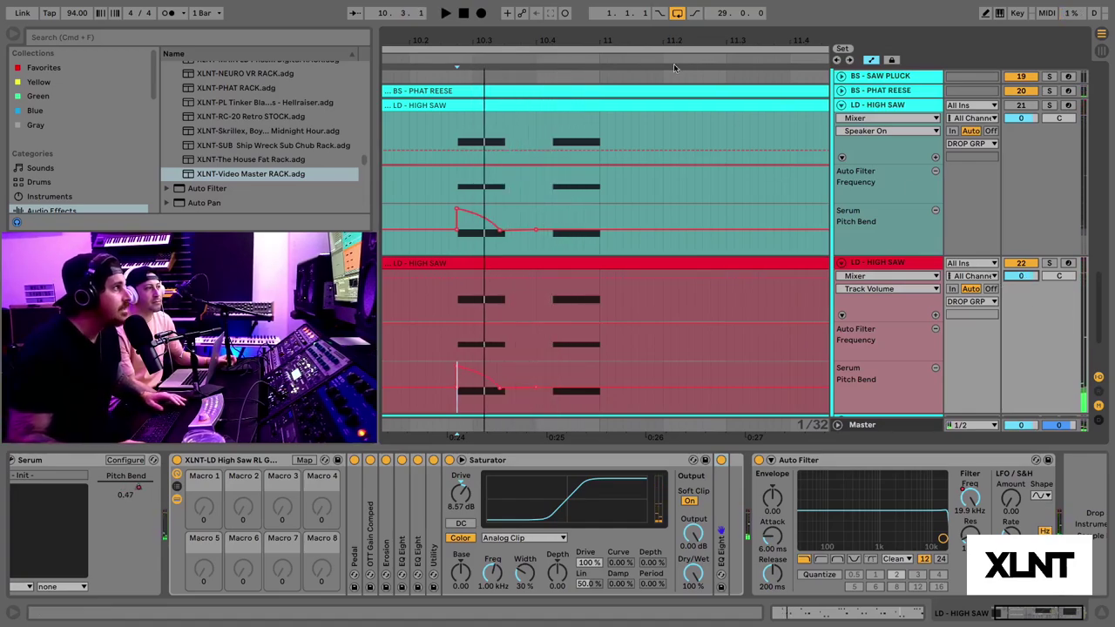
Expand the BS - PHAT REESE track, audition it soloed from bar position 10.3.3, and unsolo it.
{"action": "left_click_drag", "start_coordinate": [592, 41], "coordinate": [594, 22]}
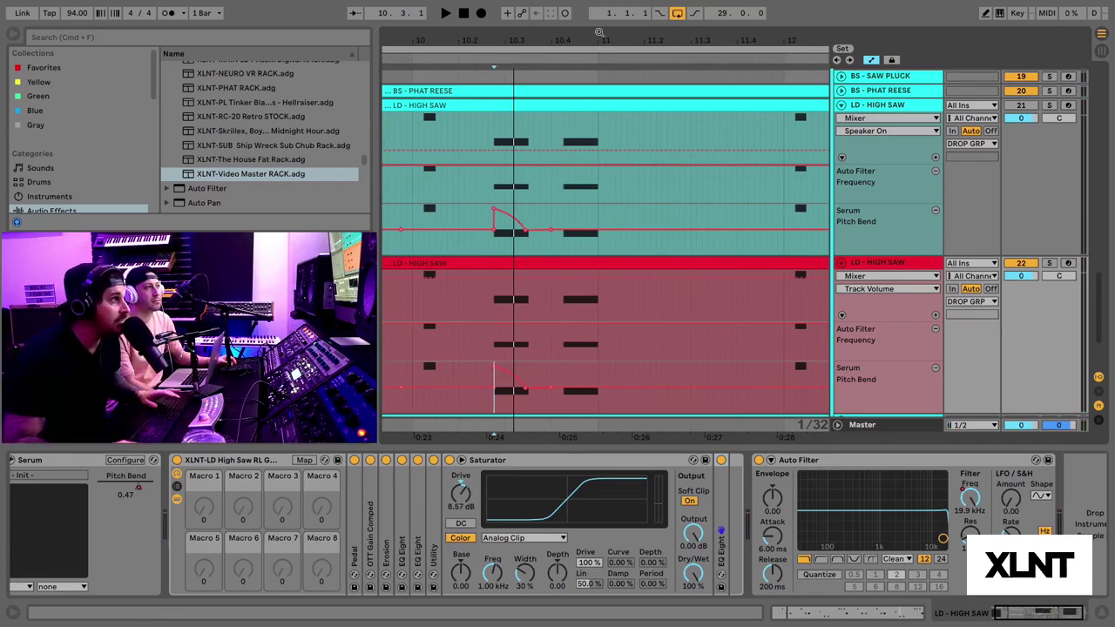
{"action": "left_click", "coordinate": [841, 91]}
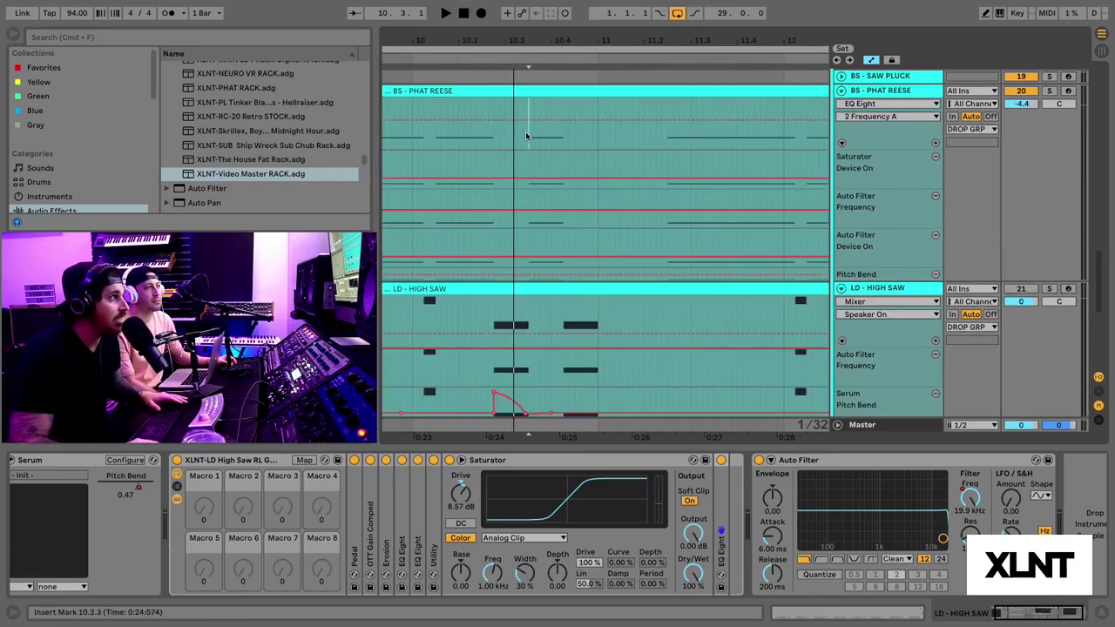
{"action": "left_click", "coordinate": [1061, 91]}
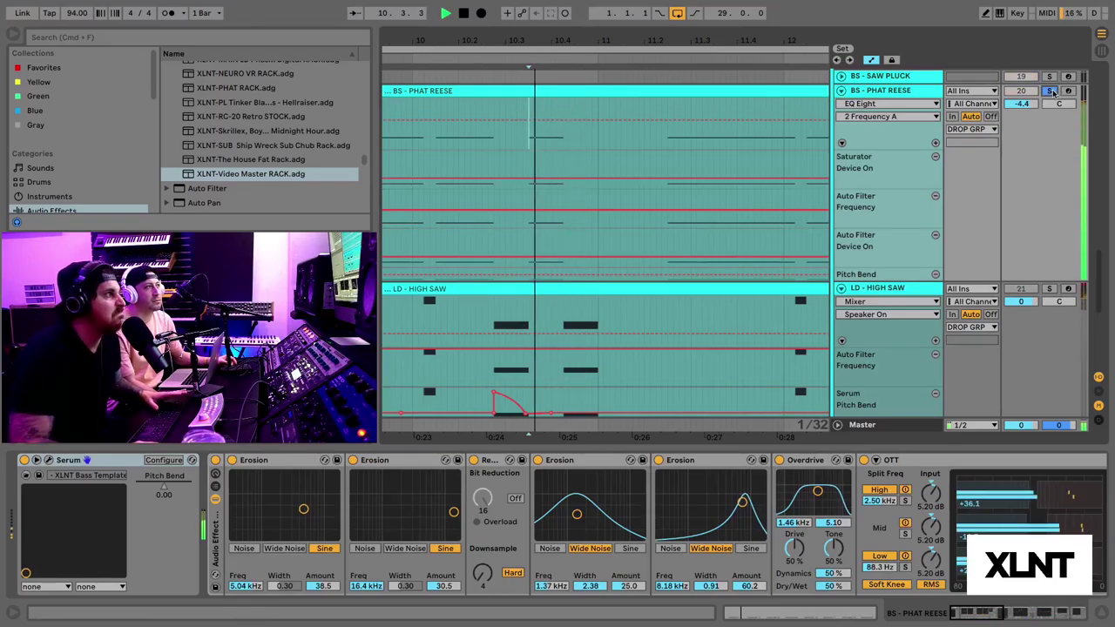
{"action": "scroll", "coordinate": [1044, 120], "scroll_direction": "up", "scroll_amount": 2}
{"action": "scroll", "coordinate": [1045, 120], "scroll_direction": "down", "scroll_amount": 5}
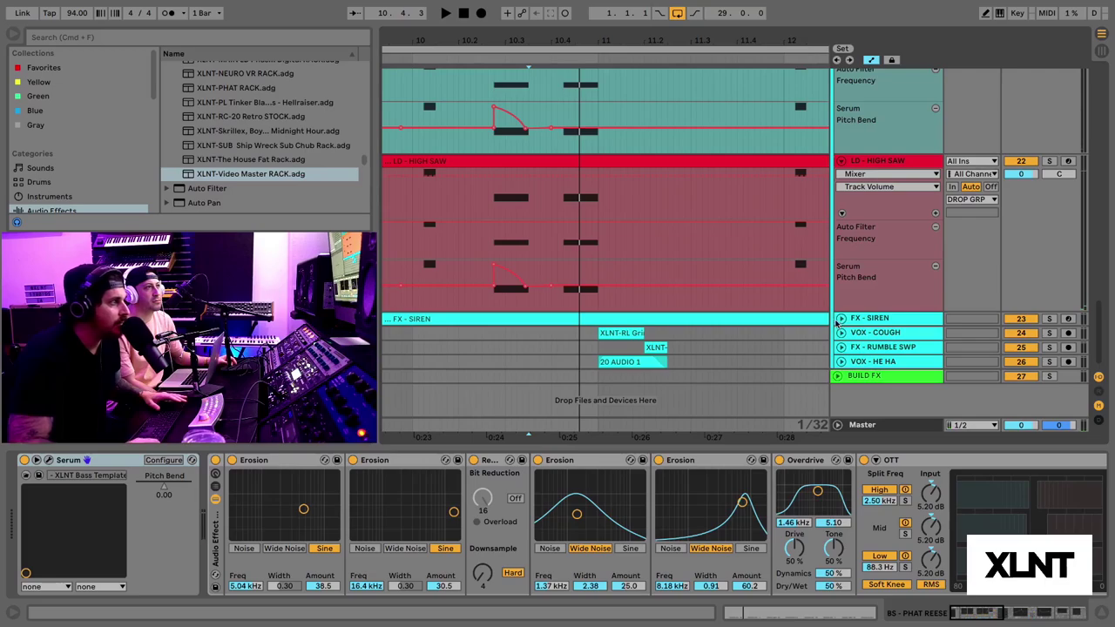
Examine the VOX - COUGH track, the snare build clip with its effects, and the drum arrangement across DROP 1A and DROP 1B.
{"action": "left_click", "coordinate": [847, 333]}
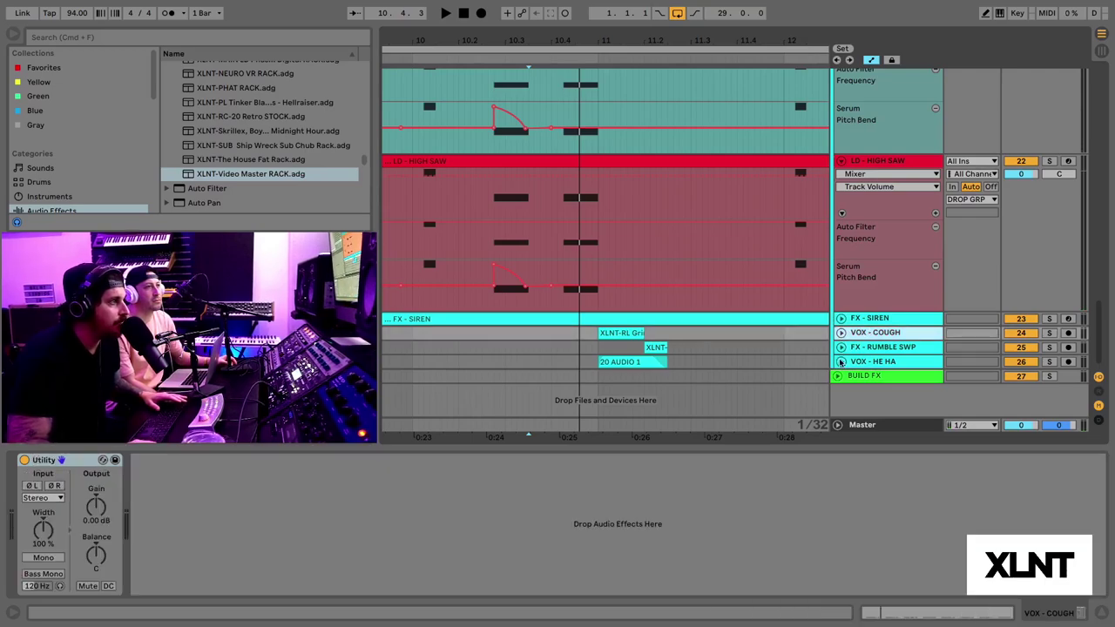
{"action": "scroll", "coordinate": [634, 84], "scroll_direction": "up", "scroll_amount": 10}
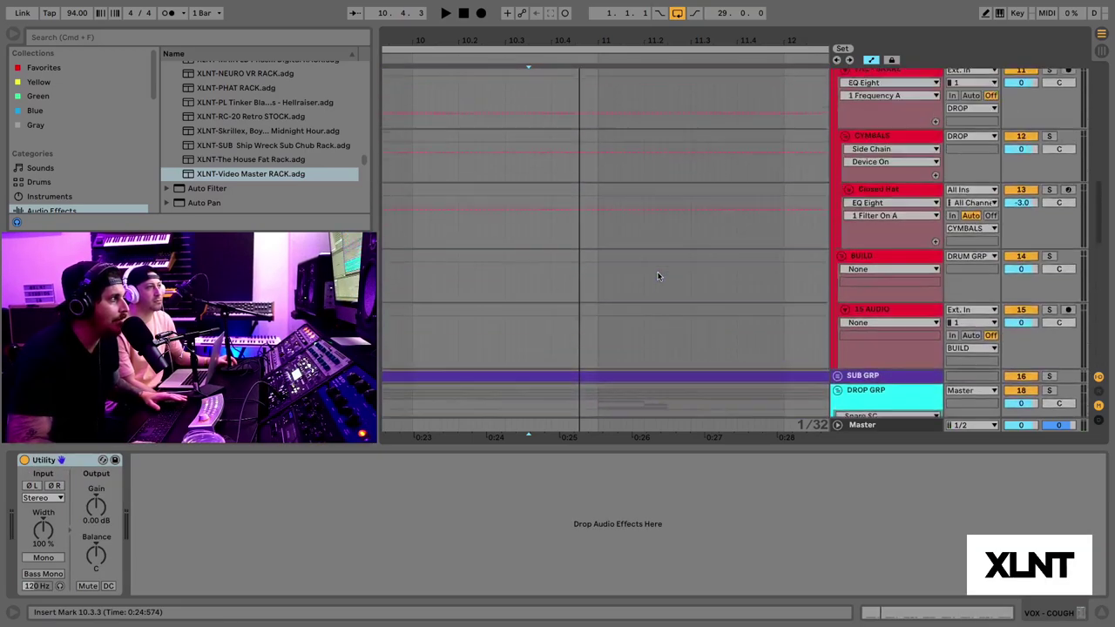
{"action": "left_click", "coordinate": [635, 50]}
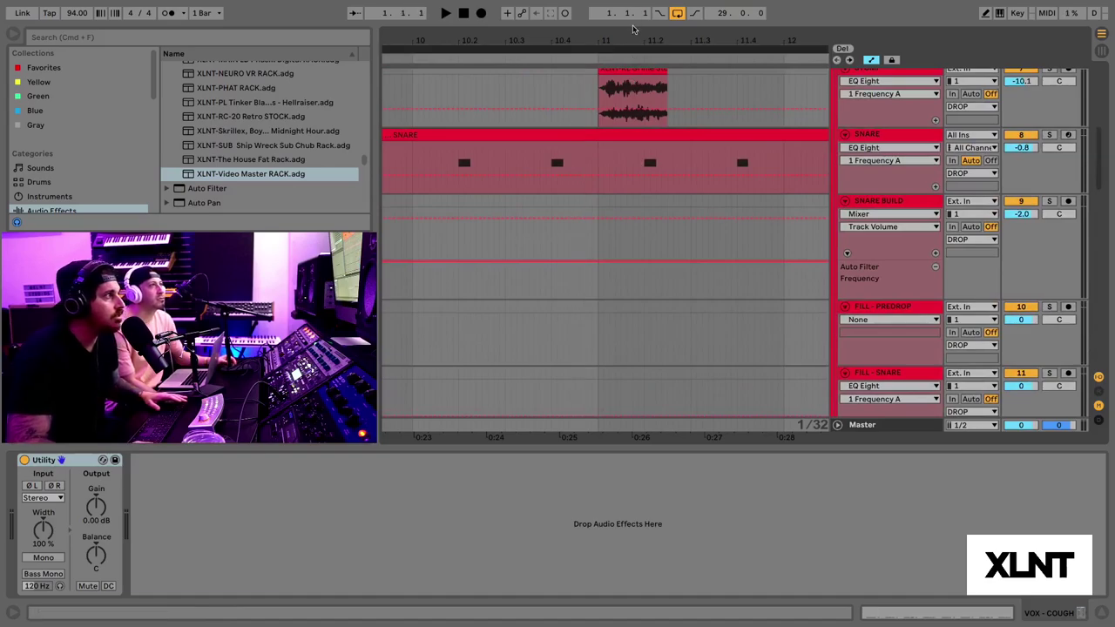
{"action": "left_click_drag", "start_coordinate": [635, 40], "coordinate": [635, 83]}
{"action": "left_click", "coordinate": [463, 202]}
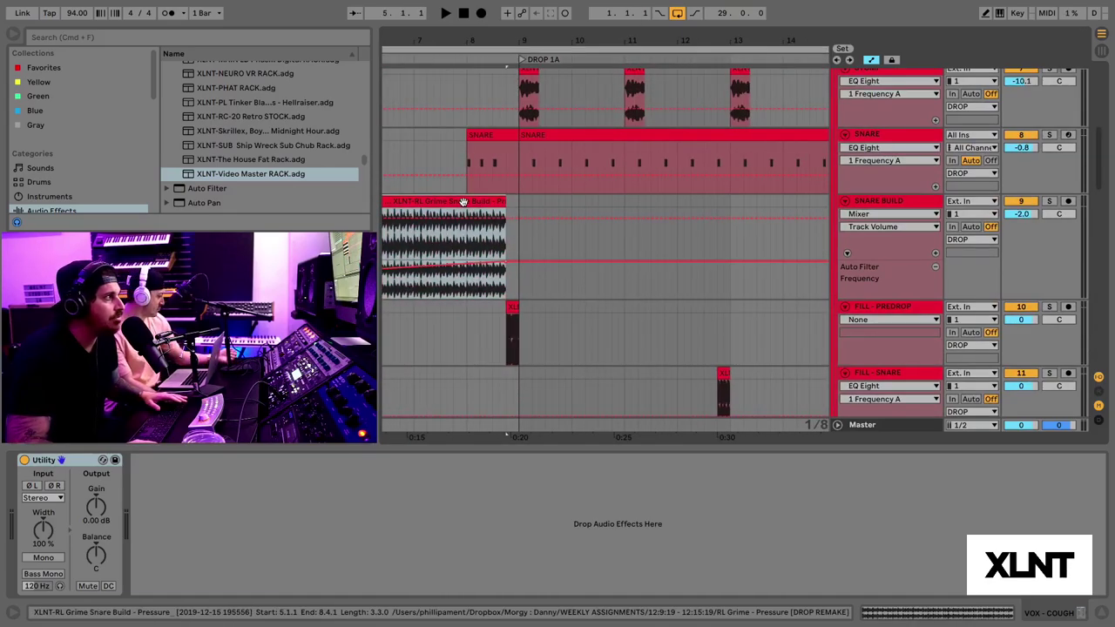
{"action": "scroll", "coordinate": [464, 201], "scroll_direction": "left", "scroll_amount": 6}
{"action": "scroll", "coordinate": [582, 201], "scroll_direction": "right", "scroll_amount": 3}
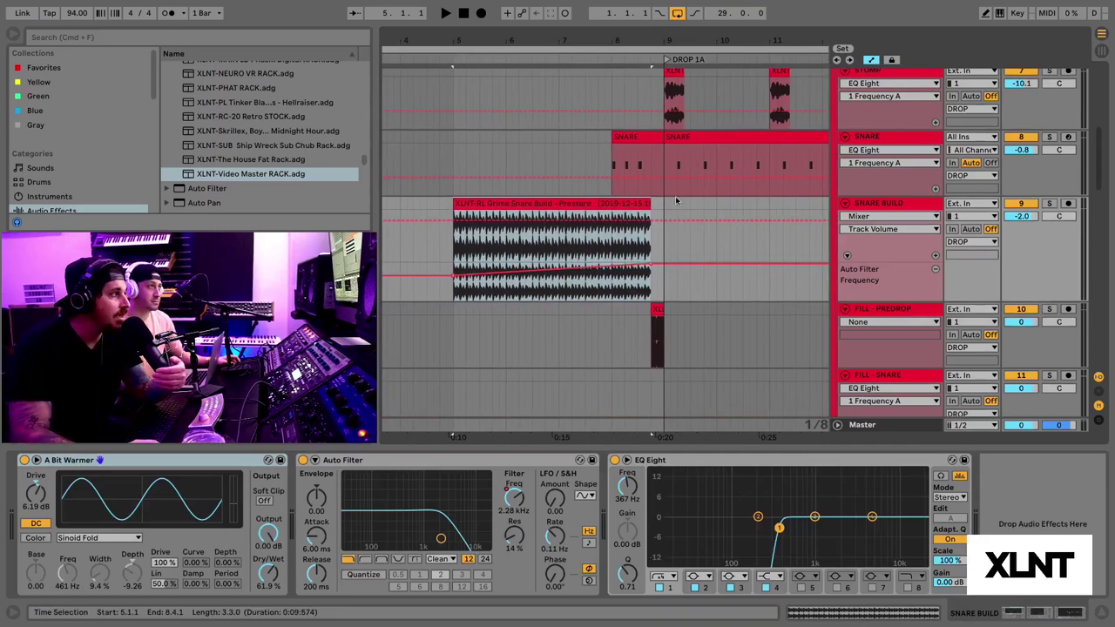
{"action": "left_click_drag", "start_coordinate": [772, 41], "coordinate": [773, 22]}
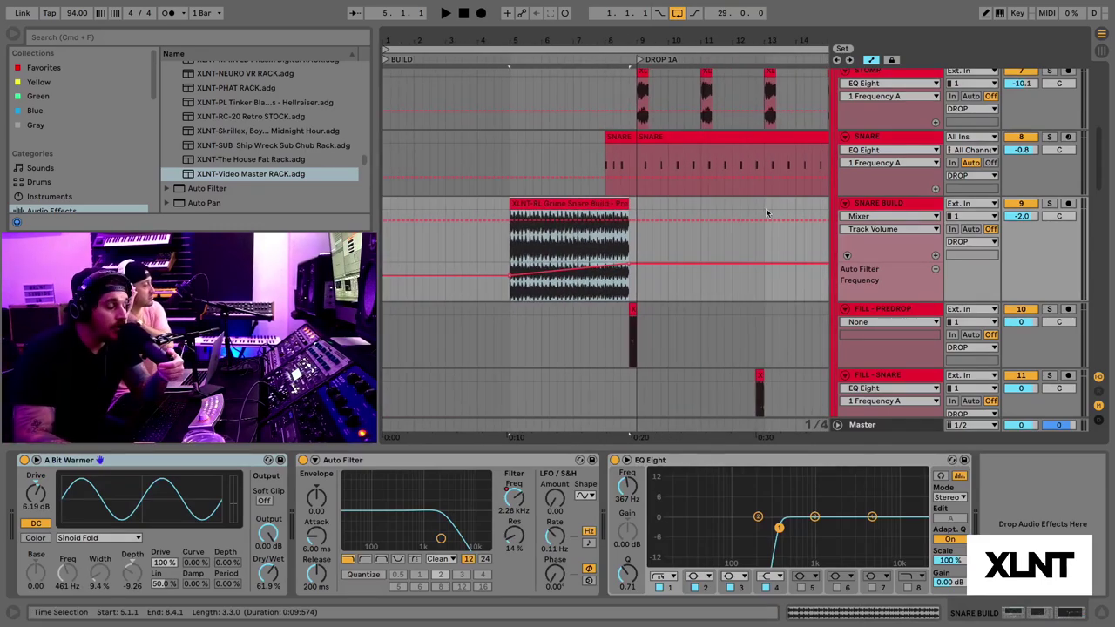
{"action": "scroll", "coordinate": [746, 214], "scroll_direction": "right", "scroll_amount": 5}
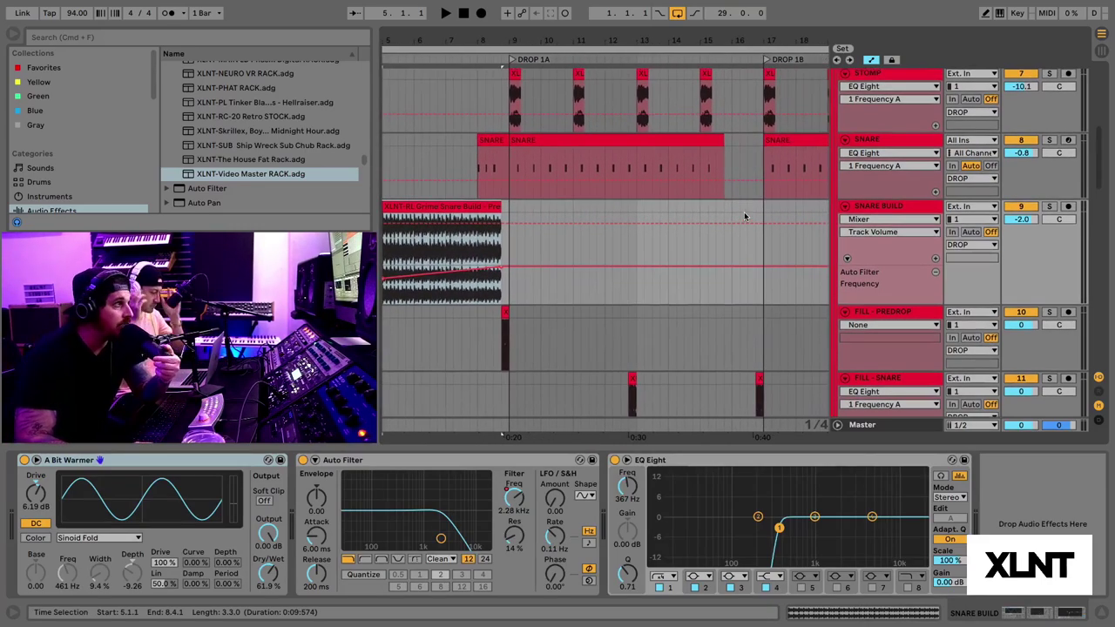
{"action": "scroll", "coordinate": [745, 216], "scroll_direction": "right", "scroll_amount": 4}
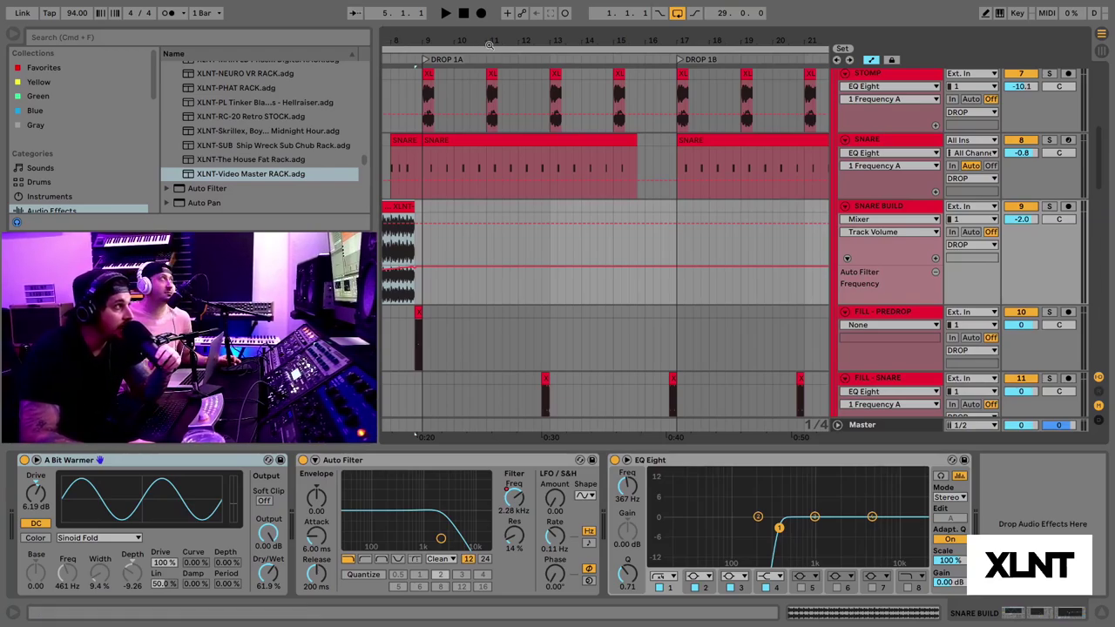
{"action": "left_click_drag", "start_coordinate": [491, 45], "coordinate": [492, 44]}
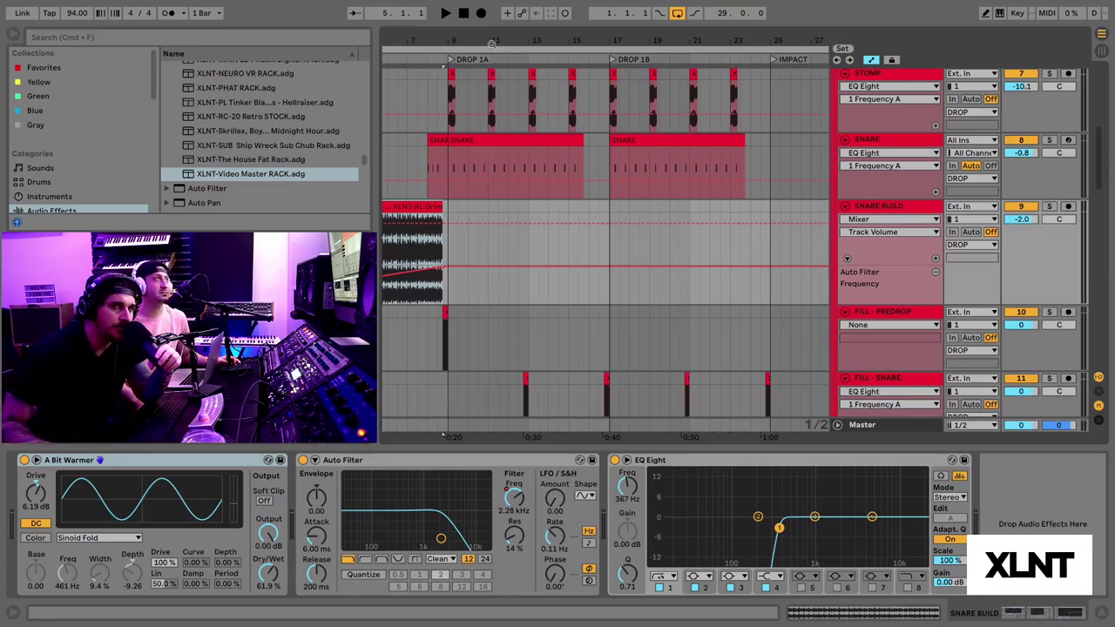